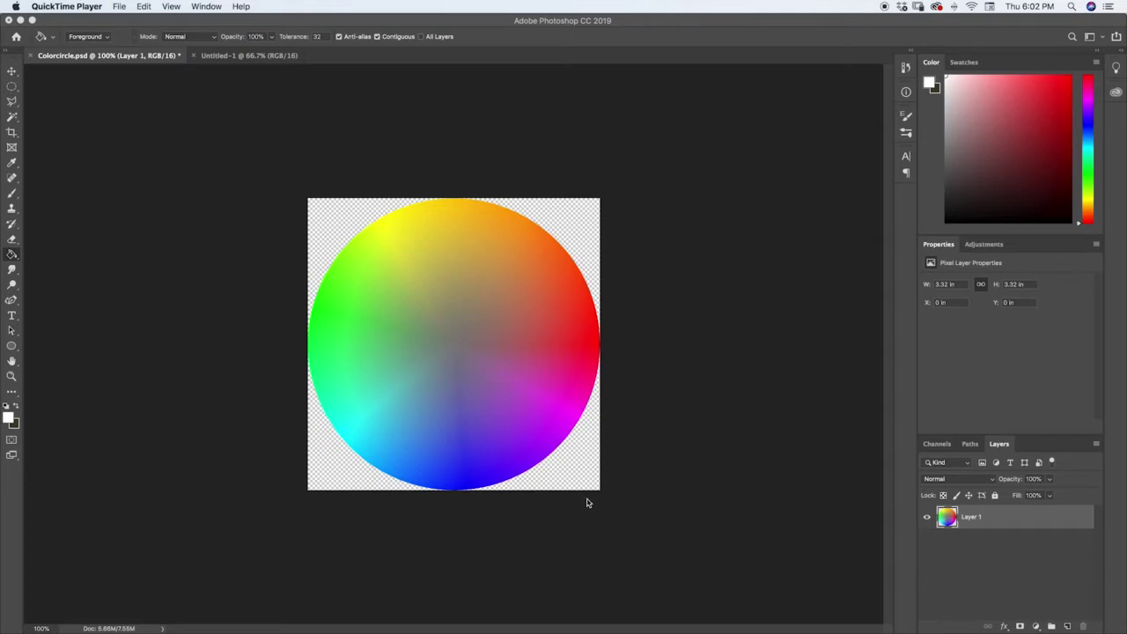
- Select the colour wheel in Colorcircle.psd and paste a copy of it into the Untitled-1 document
left_click(618, 511)
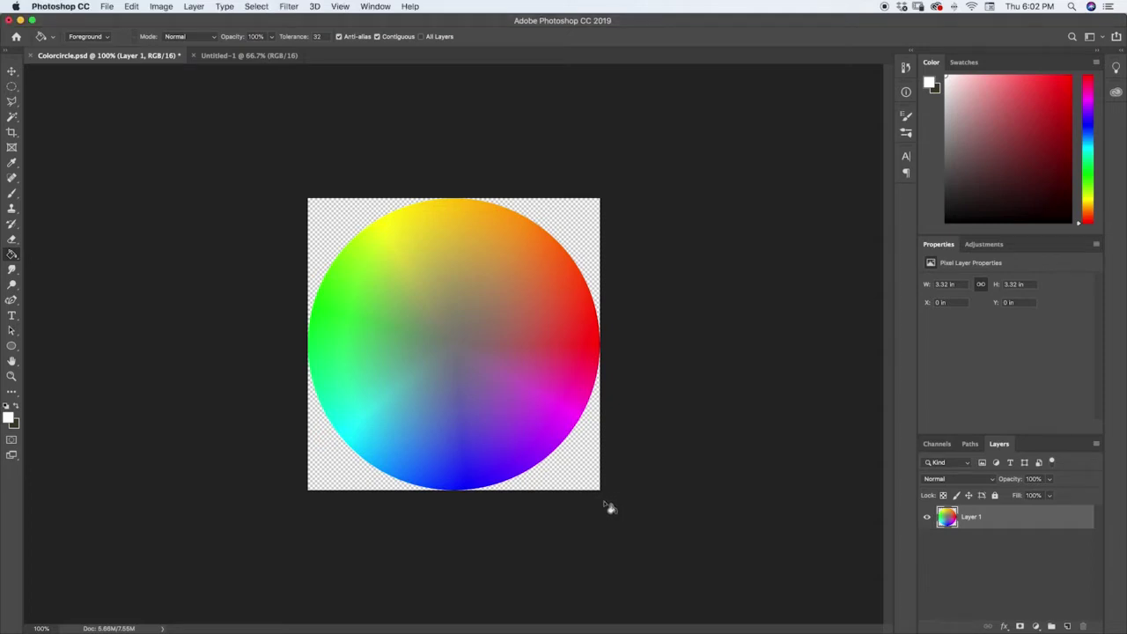
key("m")
left_click_drag(612, 504, 296, 156)
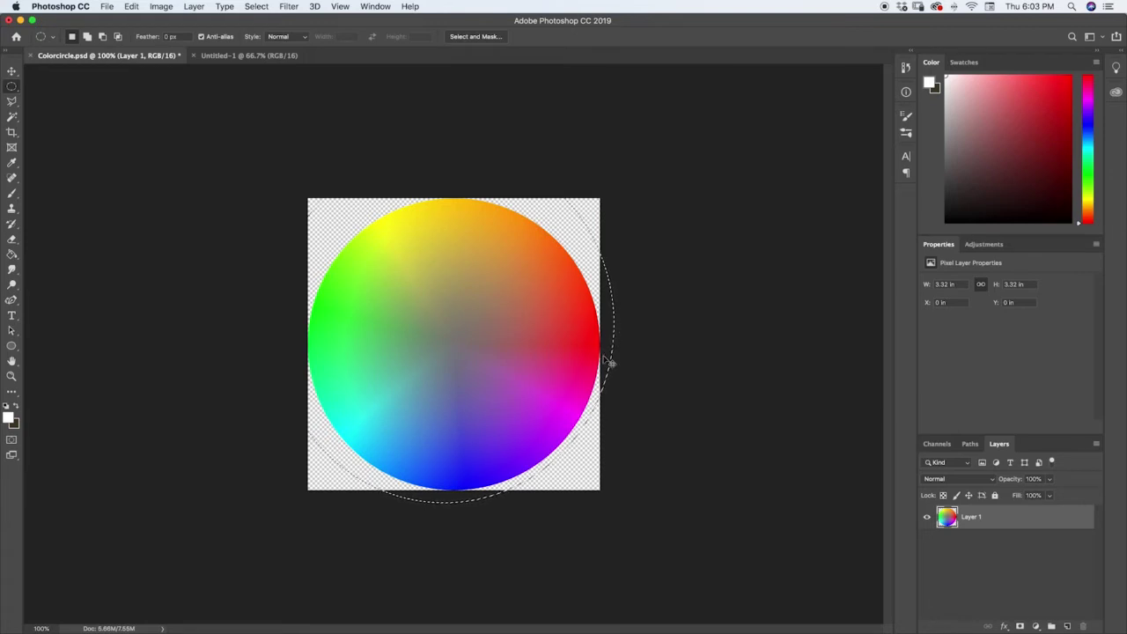
left_click(254, 55)
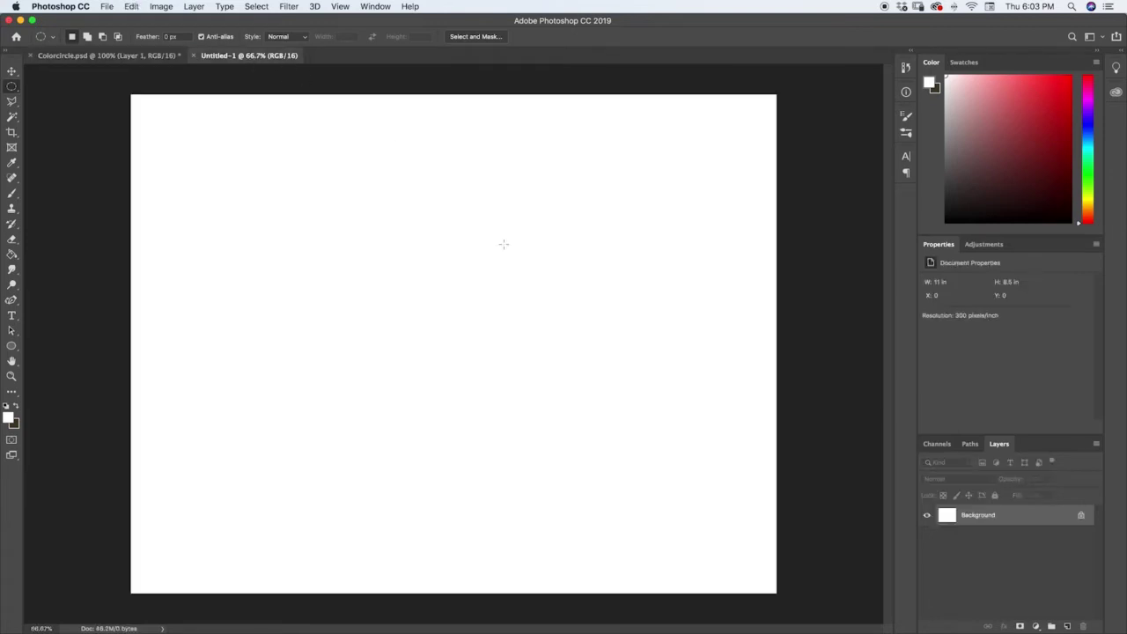
key("super+v")
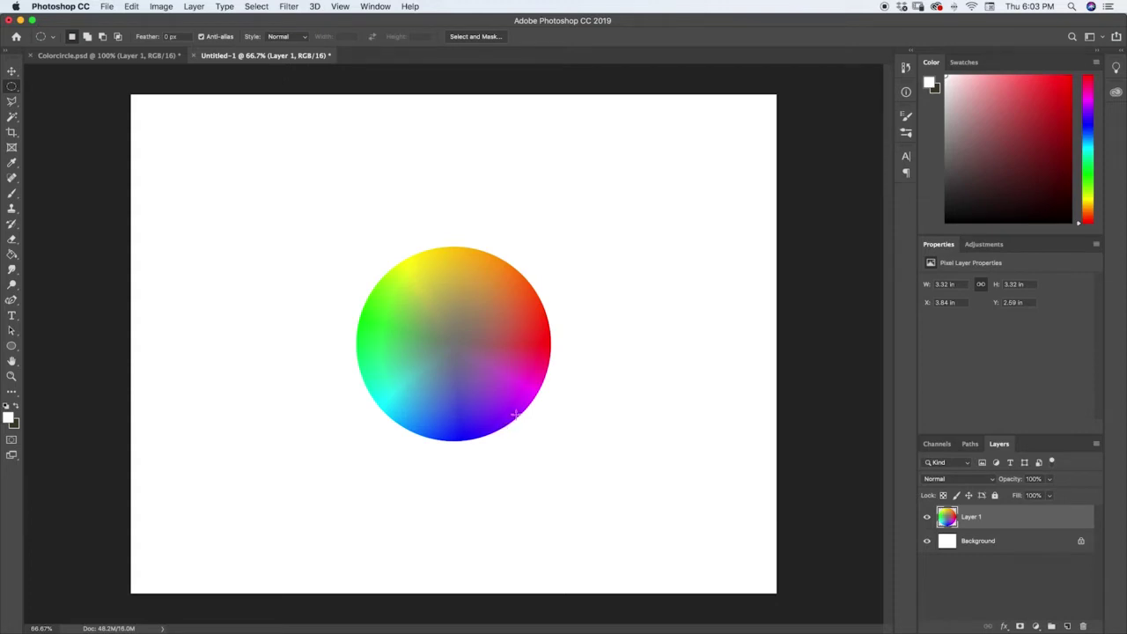
- Move the pasted colour wheel toward the canvas's upper left and duplicate its layer four times
key("v")
left_click_drag(525, 388, 422, 358)
key("super+j")
key("super+j")
key("super+j")
key("super+j")
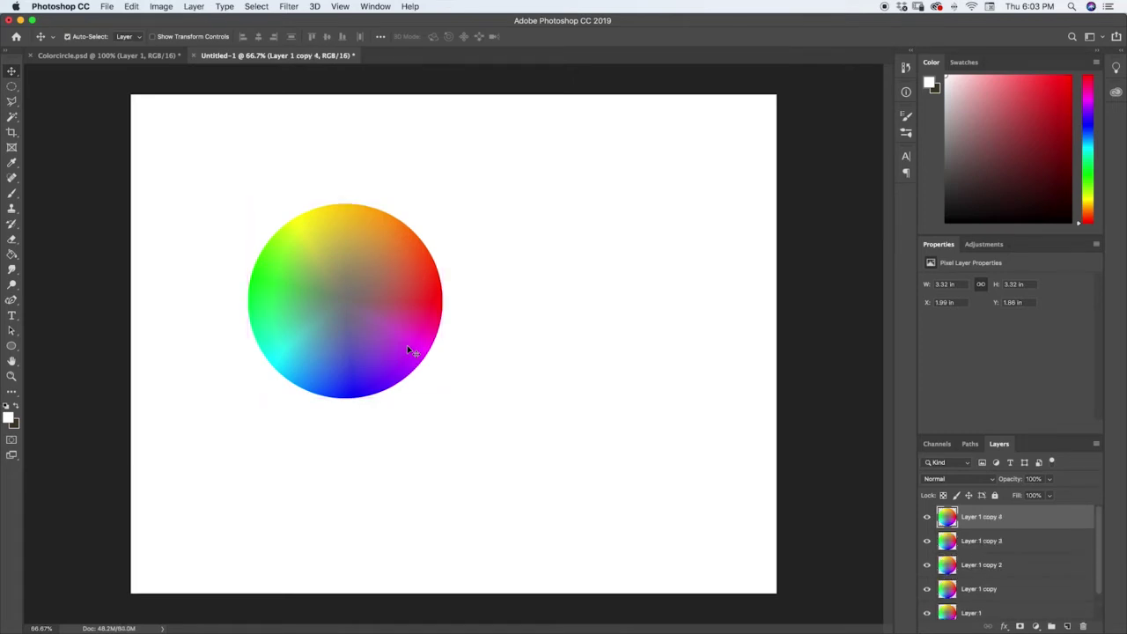
- Hide the four duplicate wheel layers and make Layer 1 the active layer
scroll(1104, 550, "down", 2)
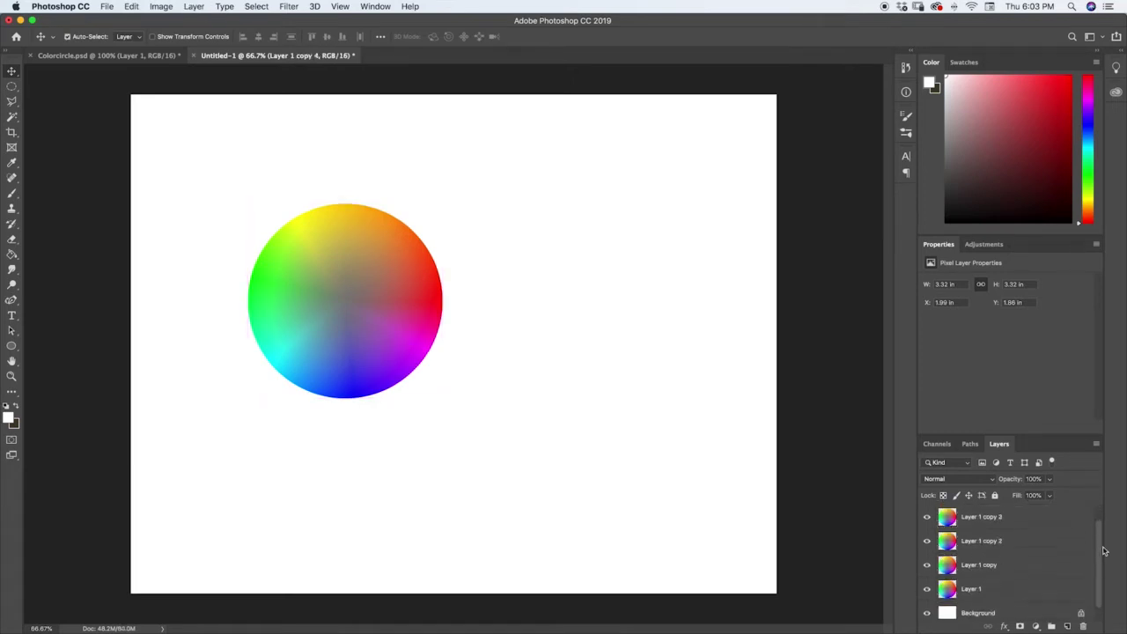
scroll(1104, 550, "up", 2)
left_click(926, 516)
left_click(926, 540)
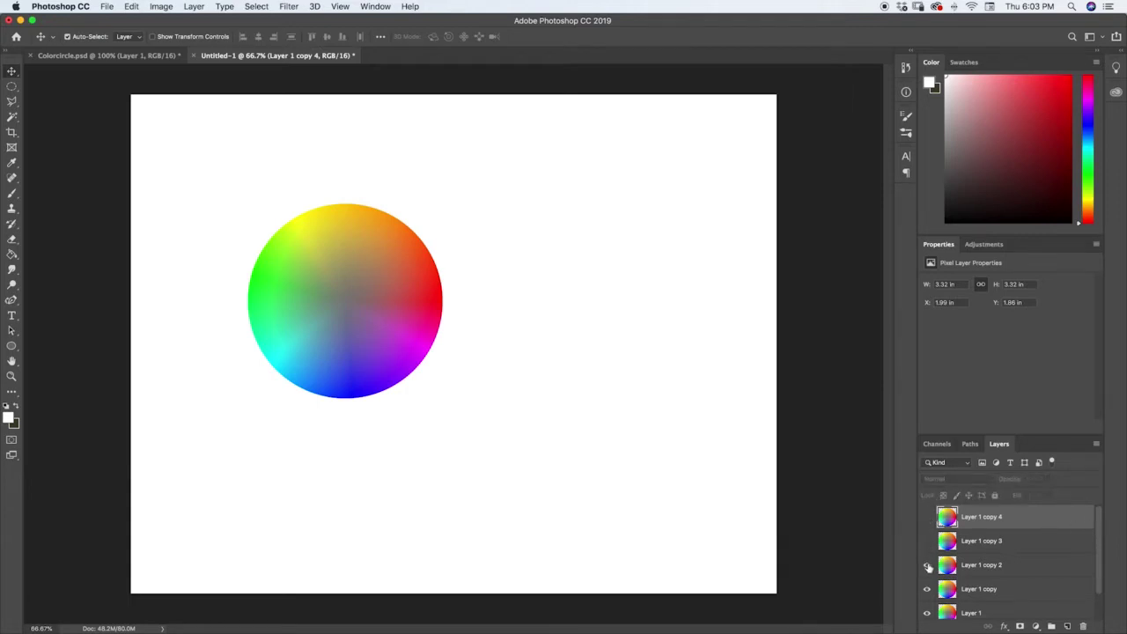
left_click(928, 567)
left_click(926, 590)
key("alt+bracketleft")
scroll(1091, 546, "down", 1)
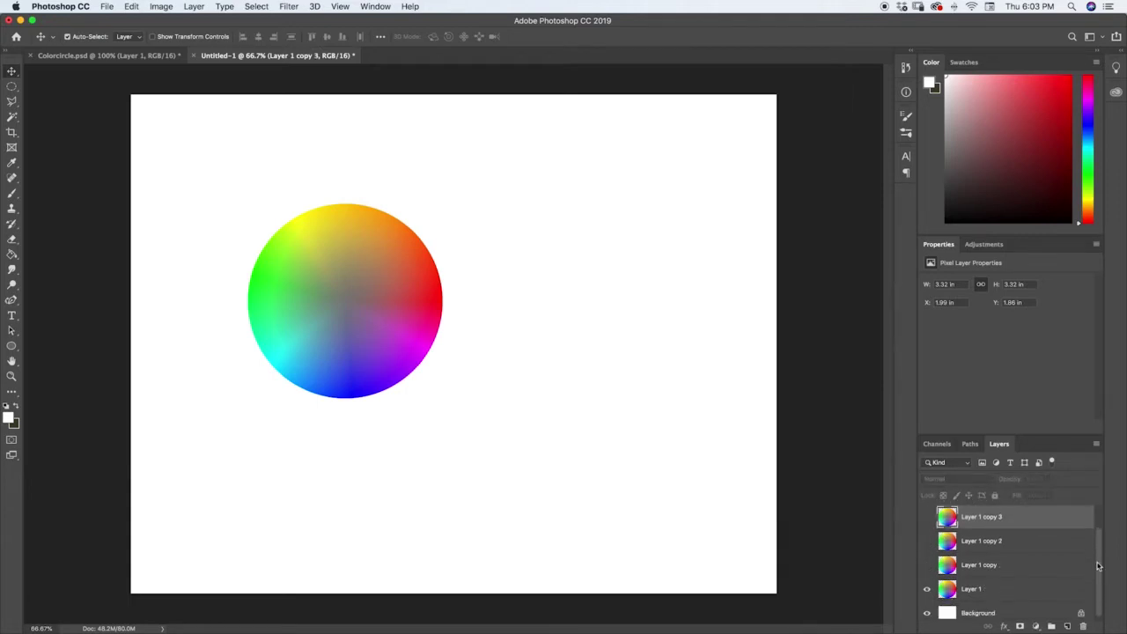
scroll(1098, 566, "down", 1)
left_click(990, 587)
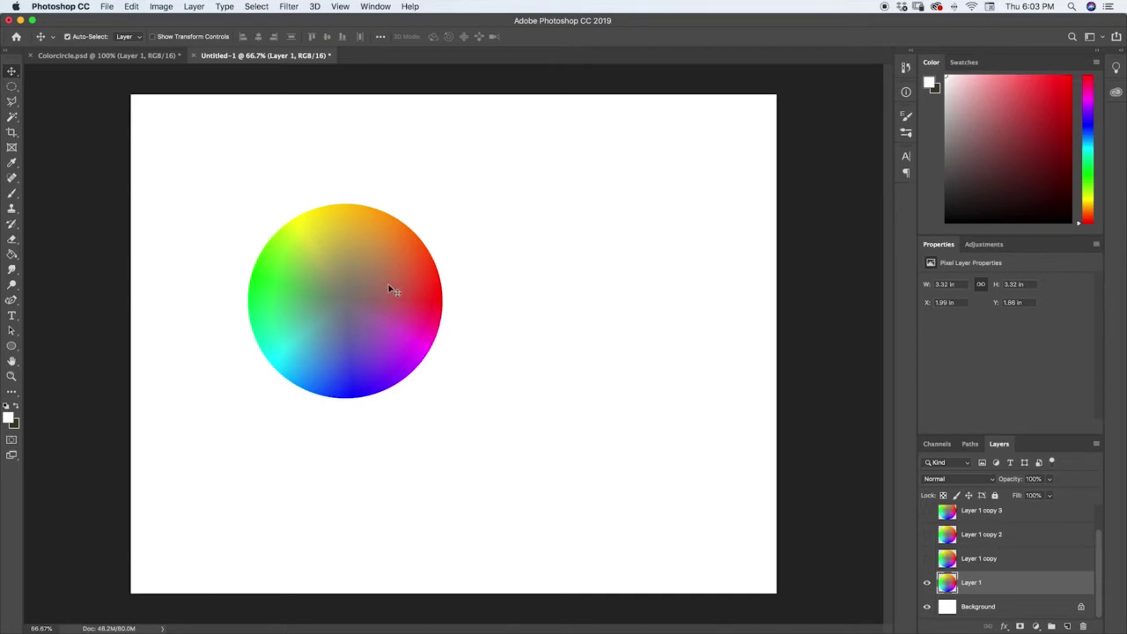
- Sample the yellow-green from the wheel's edge and paint a dab just outside its upper-left rim
key("b")
left_click(273, 245, "alt")
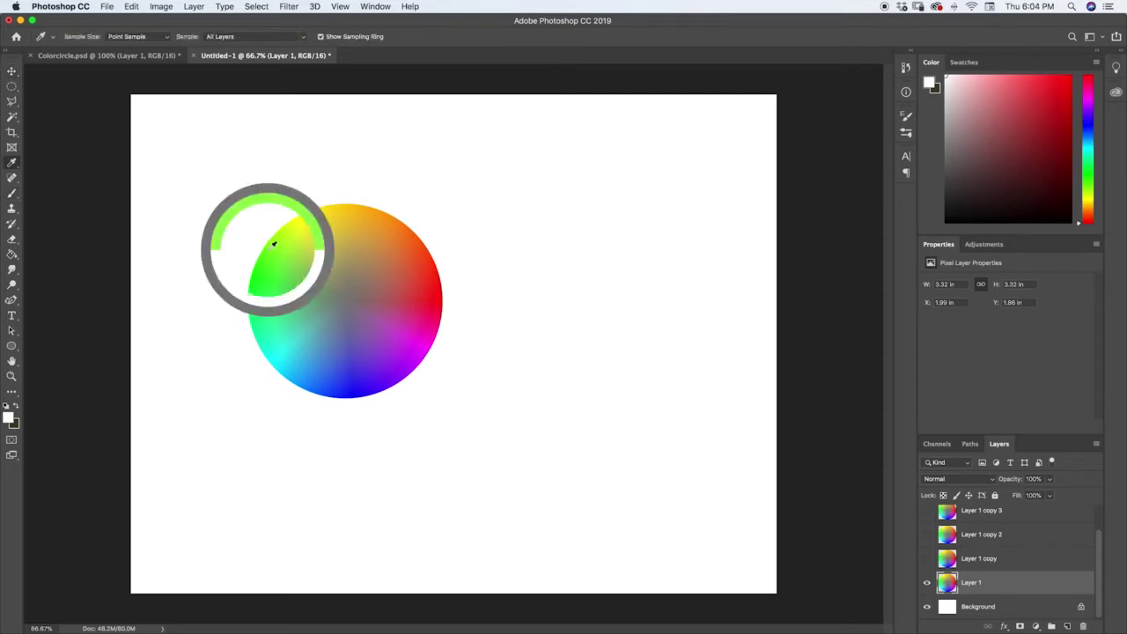
left_click_drag(254, 226, 249, 232)
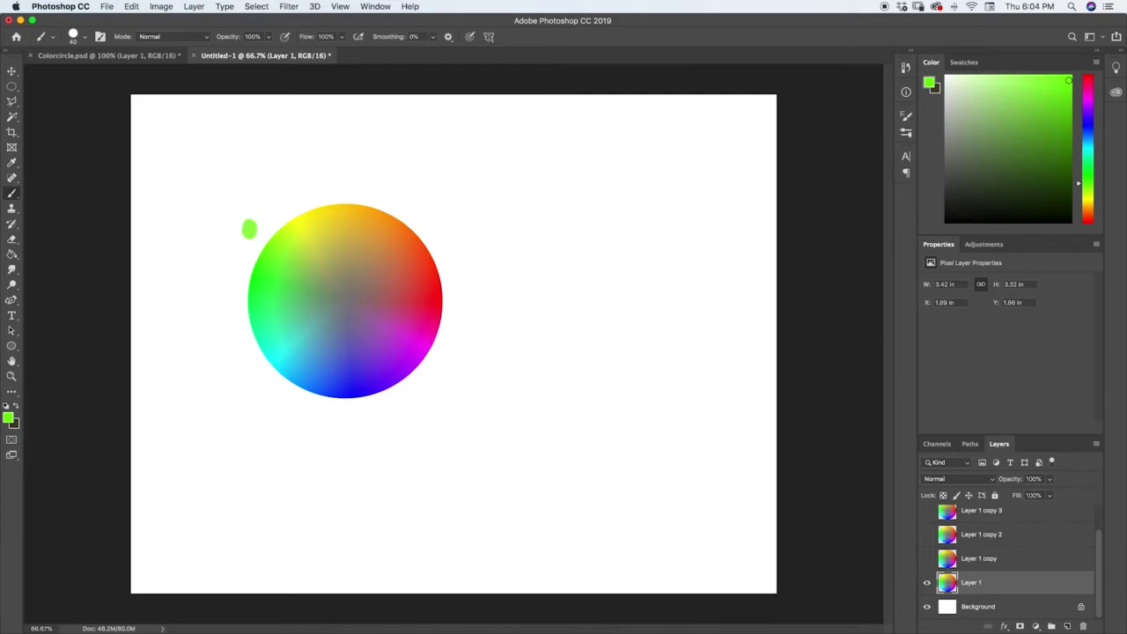
- Sample the opposite purple, desaturate it to a light grey-violet, and paint a dab outside the wheel's lower-right rim
left_click(408, 356, "alt")
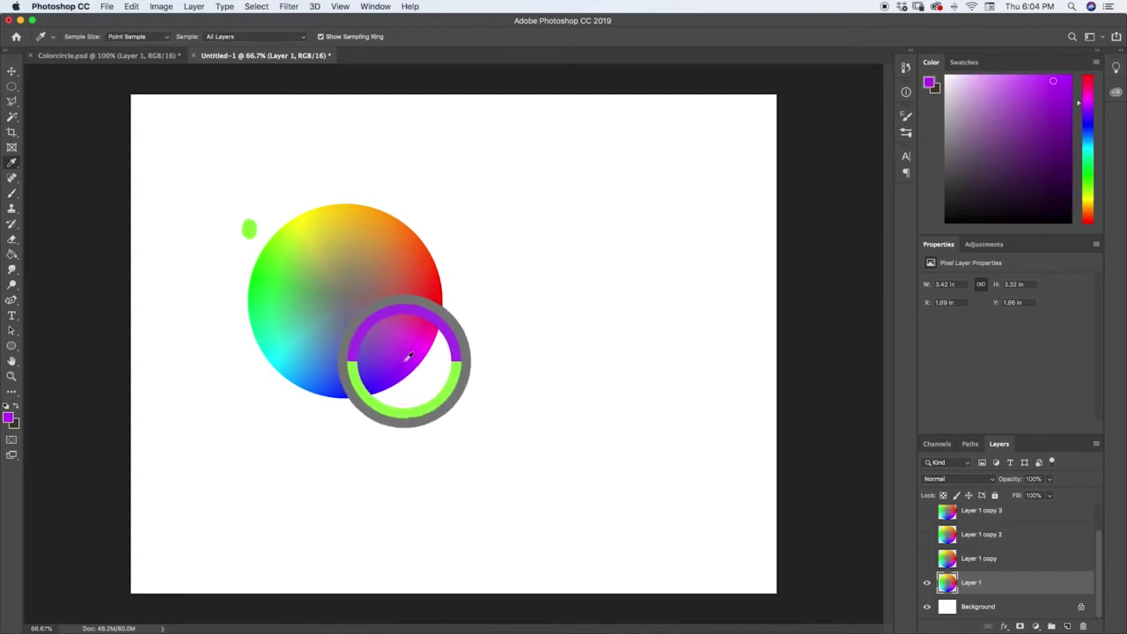
mouse_move(1043, 92)
left_mouse_down()
mouse_move(953, 90)
mouse_move(950, 121)
left_mouse_up()
left_click(423, 386)
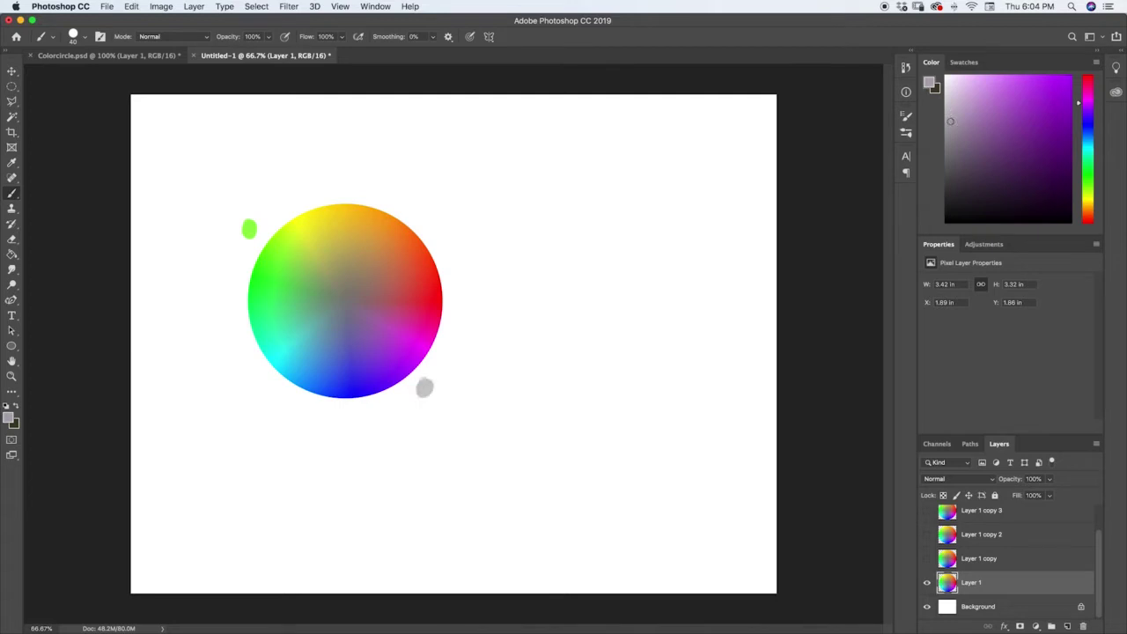
left_click_drag(424, 386, 428, 384)
key("super+z")
left_click_drag(427, 381, 433, 384)
- Select a circular area about 2.08 in wide over the wheel's yellow-green part and delete everything outside it
left_click(11, 86)
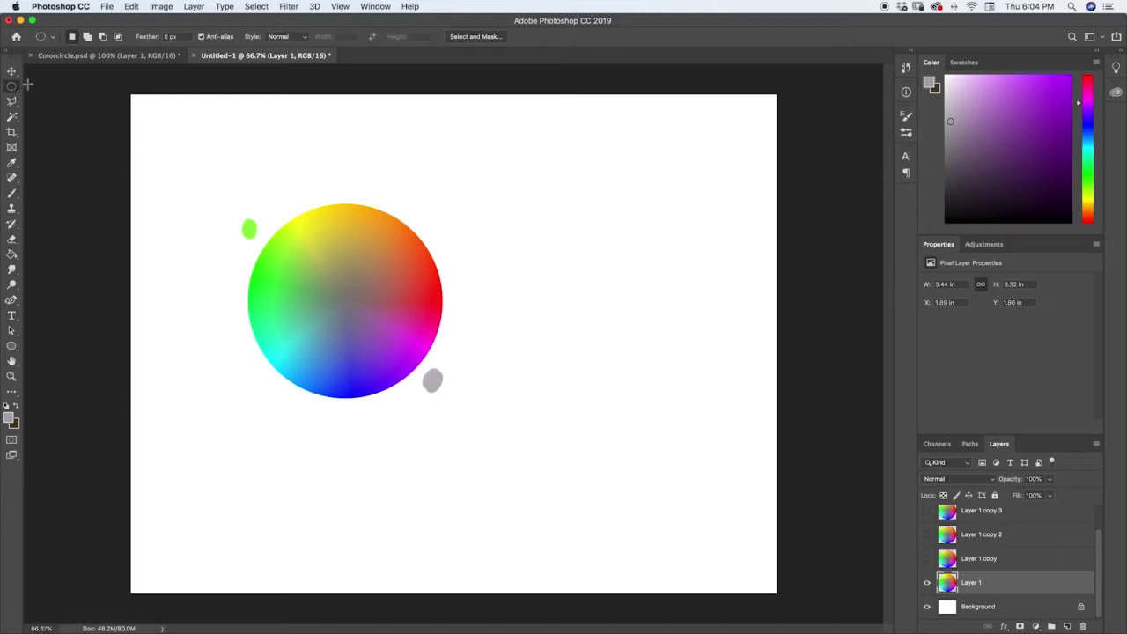
left_click(12, 86)
left_click(13, 86)
left_click_drag(360, 298, 236, 143)
mouse_move(335, 276)
left_mouse_down()
mouse_move(374, 338)
mouse_move(364, 306)
mouse_move(345, 314)
mouse_move(345, 345)
mouse_move(362, 362)
mouse_move(387, 342)
mouse_move(392, 297)
mouse_move(327, 268)
left_mouse_up()
key("super+shift+i")
key("Delete")
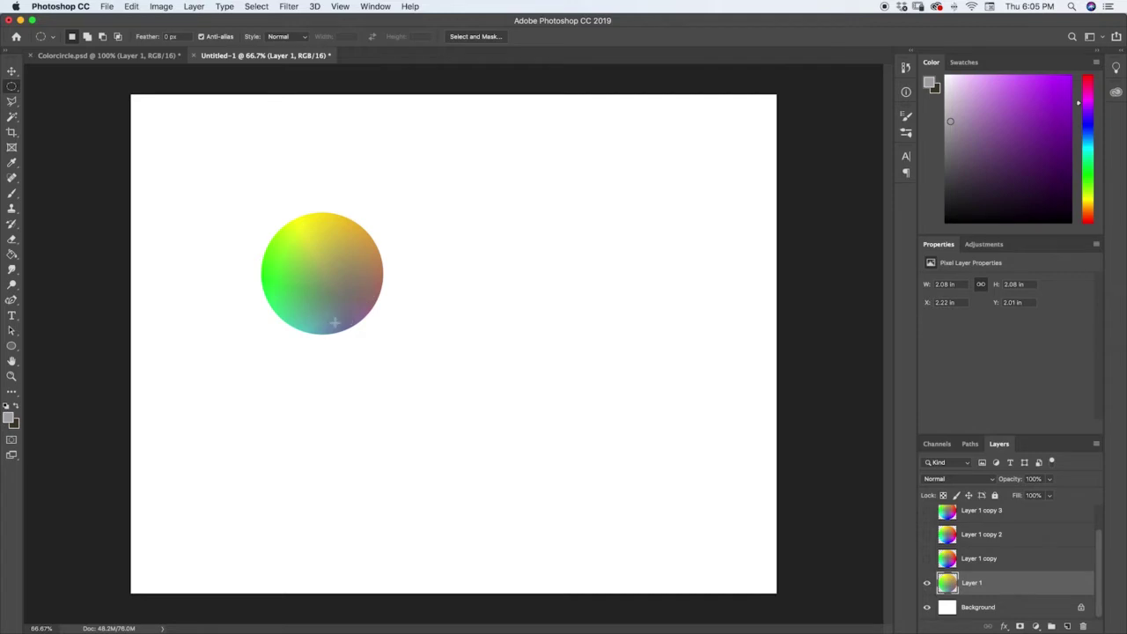
- Sample the muted purple at the cropped wheel's lower-right edge and the lime green at its upper-left edge
key("i")
left_click_drag(359, 305, 363, 308)
key("m")
key("i")
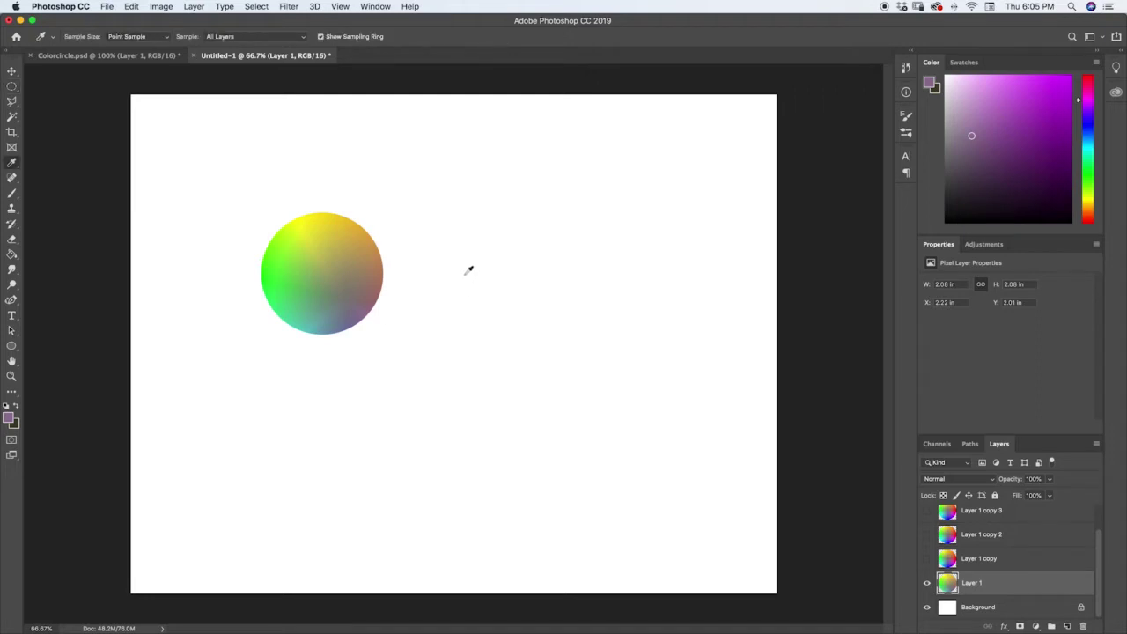
key("b")
key("i")
left_click_drag(281, 233, 278, 233)
key("b")
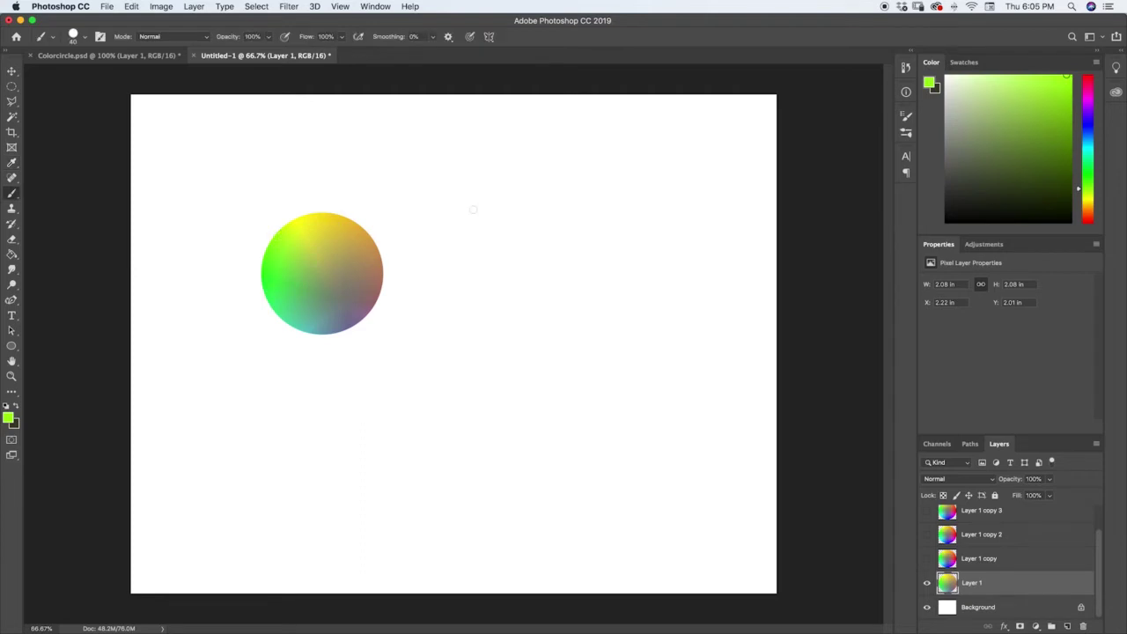
- Sample yellow-green and brighter green from the cropped wheel and paint them as two adjacent dabs to its right
key("i")
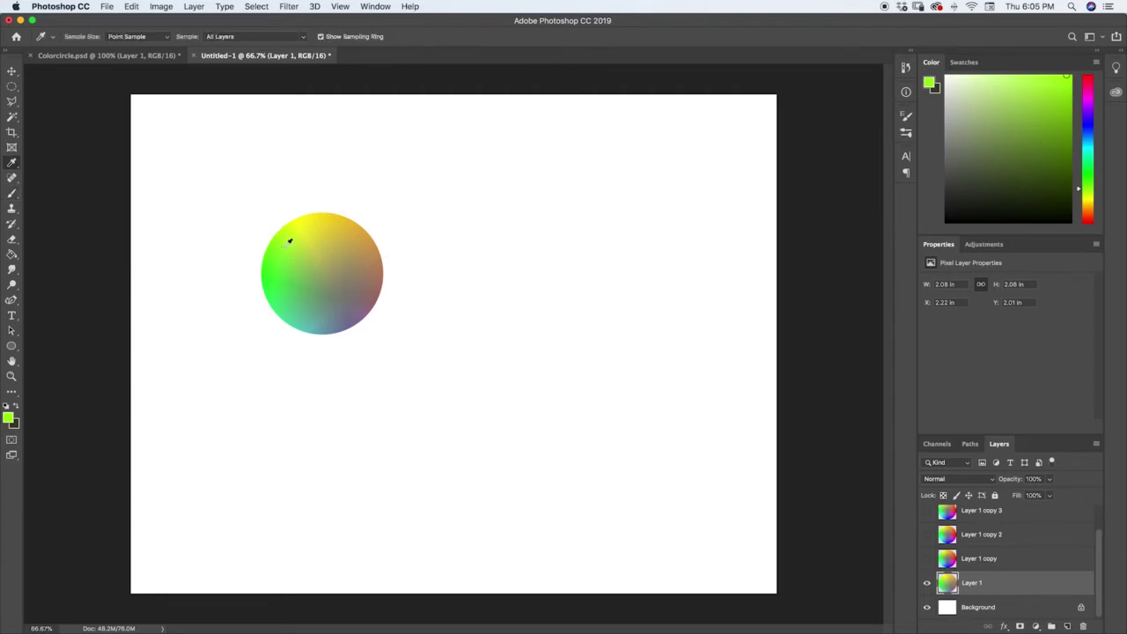
left_click_drag(289, 239, 294, 251)
key("b")
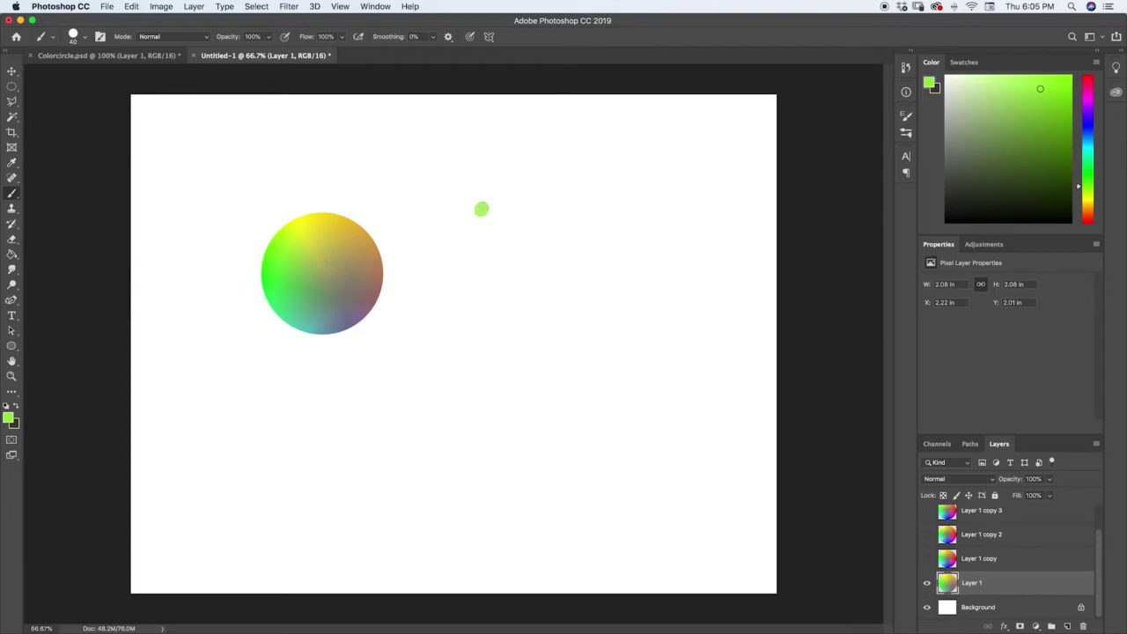
key("i")
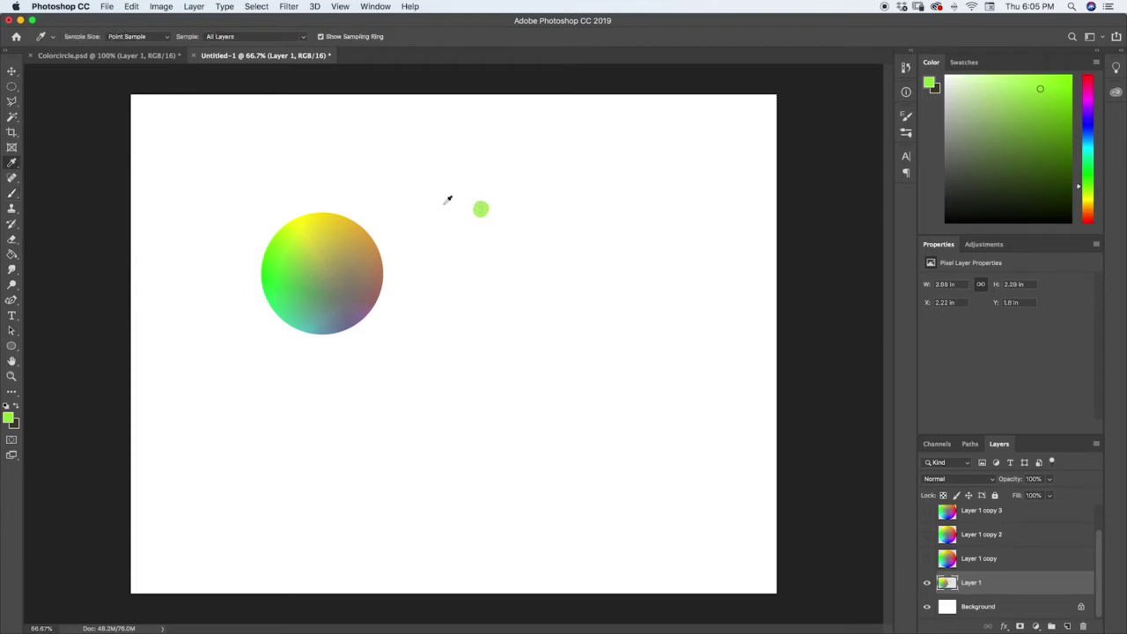
mouse_move(290, 275)
left_mouse_down()
mouse_move(299, 302)
mouse_move(351, 303)
left_mouse_up()
key("b")
left_click(498, 209)
left_click(498, 208)
- Extend the palette row with mint green, muted teal and grey-violet dabs sampled from the cropped wheel
key("i")
key("b")
left_click(516, 208)
key("i")
key("b")
left_click(539, 209)
key("i")
key("b")
left_click(561, 208)
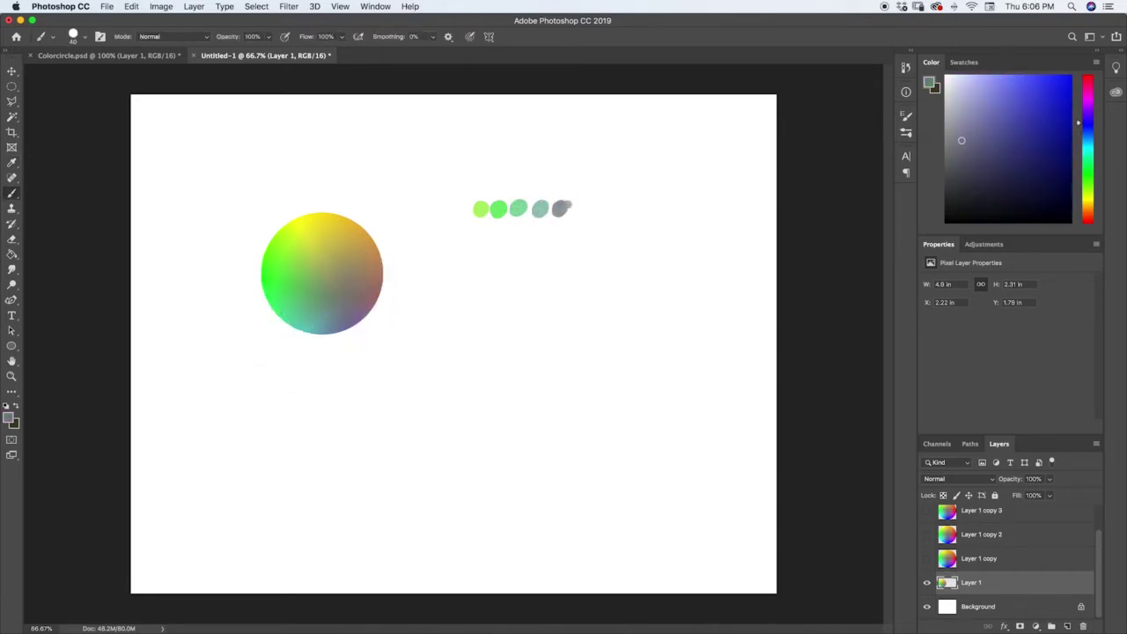
- Add brownish-mauve and reddish-brown dabs to the palette row, sampled from the wheel's lower-right side
key("i")
left_click(362, 298)
key("b")
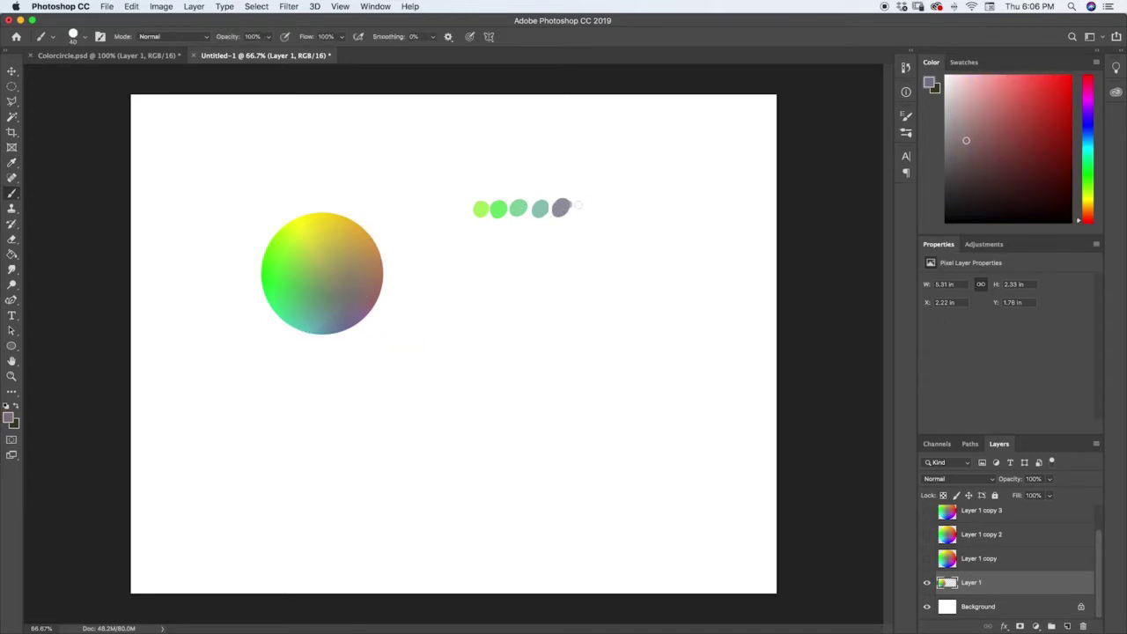
left_click(577, 207)
key("i")
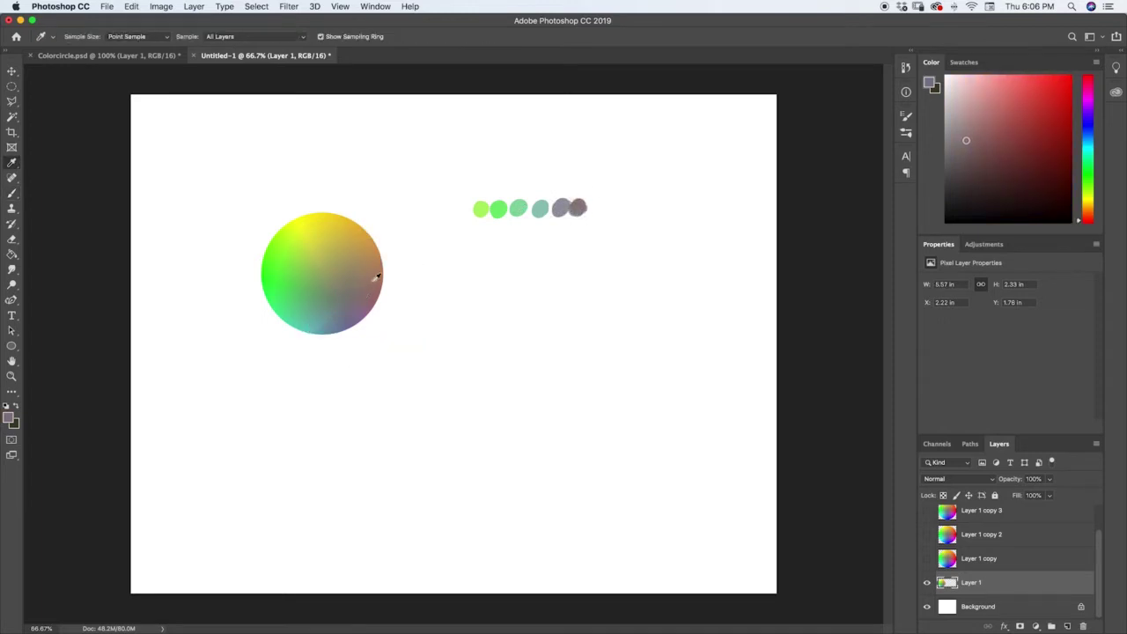
left_click(375, 279)
key("b")
left_click(599, 207)
left_click(597, 207)
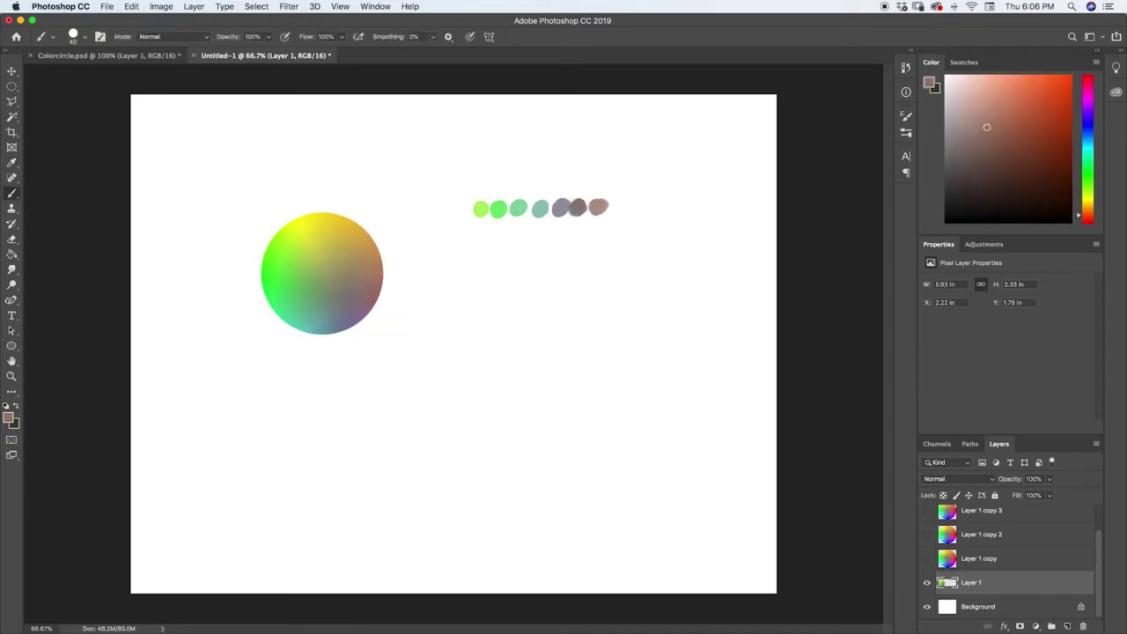
left_click(602, 207)
- Finish the right end of the palette row with orange-brown and golden-ochre dabs sampled from the wheel
key("i")
left_click(381, 249)
key("b")
left_click(614, 207)
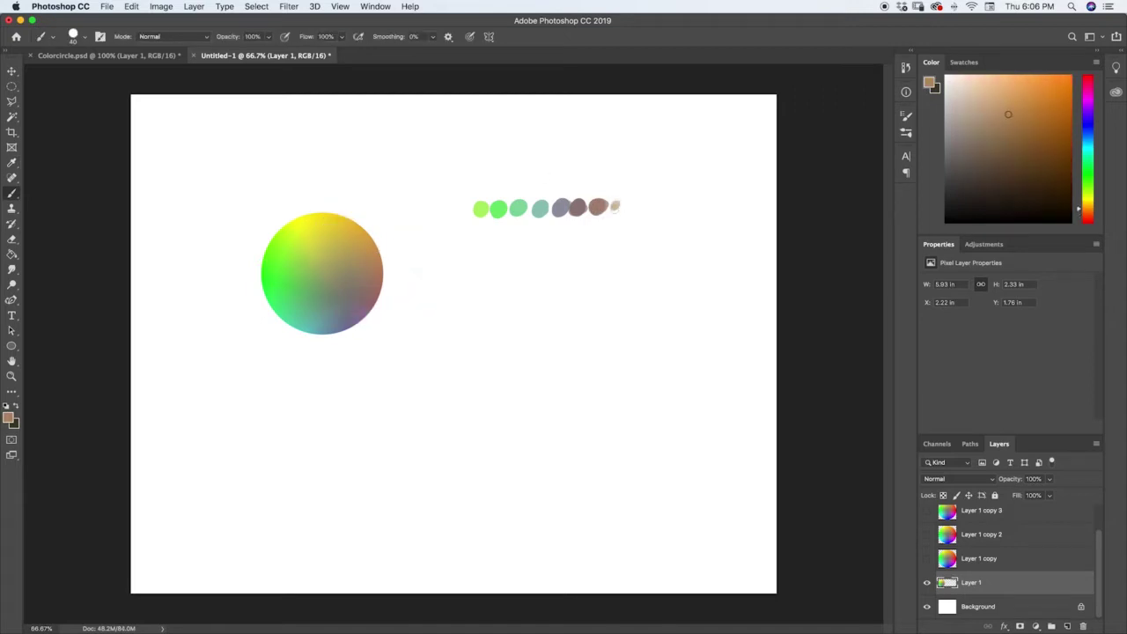
left_click(616, 206)
left_click(613, 205)
left_click(619, 206)
key("i")
left_click(356, 246)
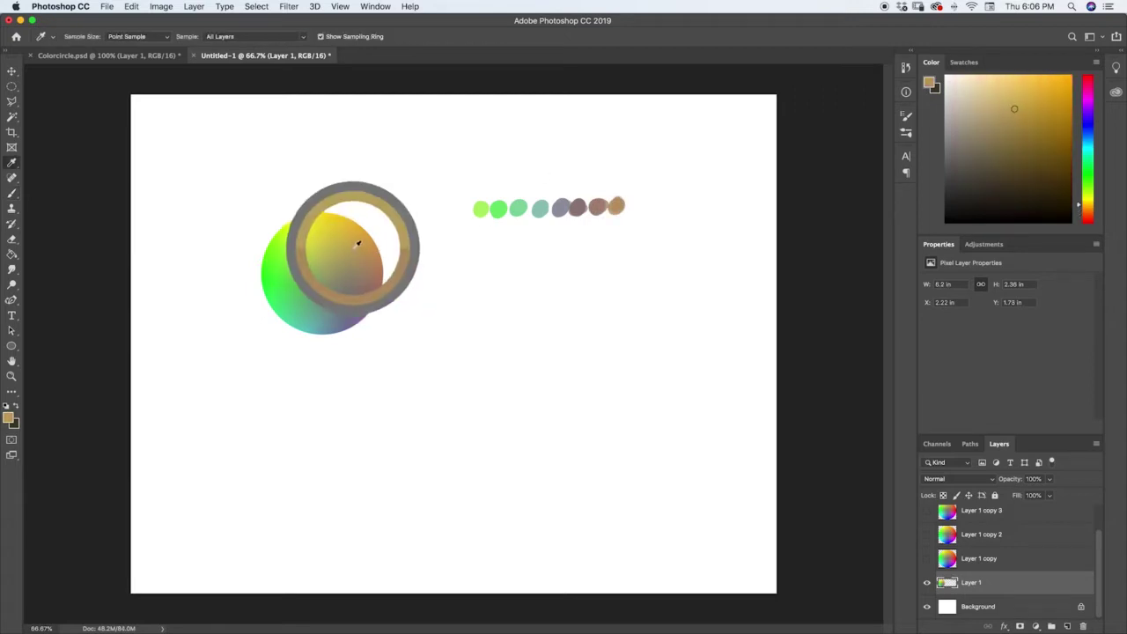
key("b")
left_click(638, 206)
left_click(636, 204)
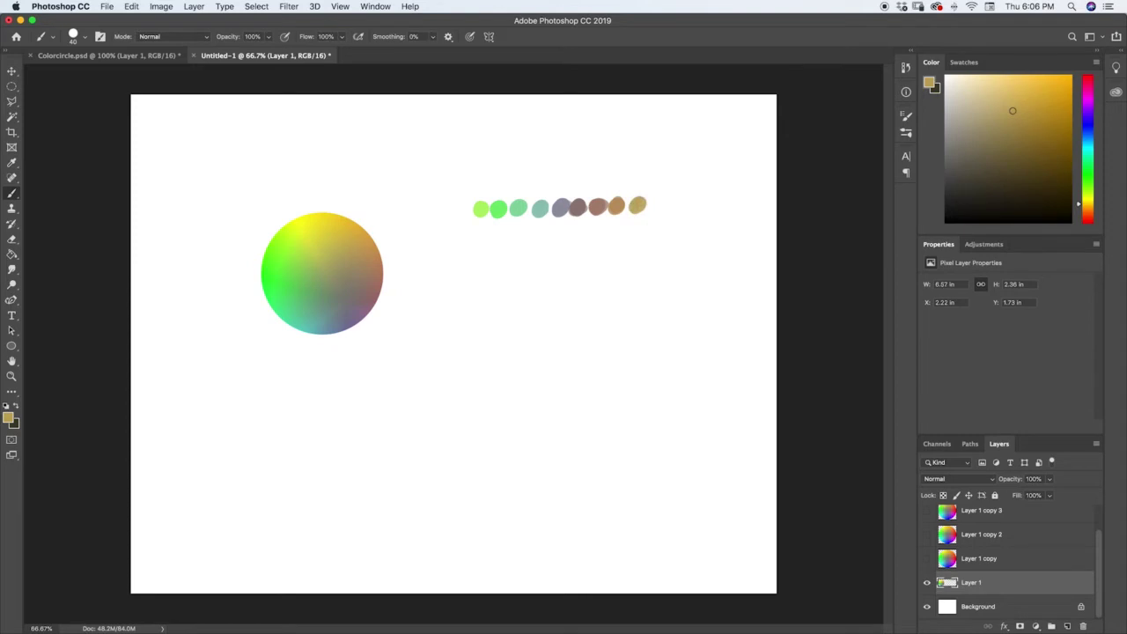
- Add mustard and bright yellow dabs before the green end of the palette row, sampled from the wheel's top
key("i")
left_click(344, 236)
key("b")
left_click(463, 208)
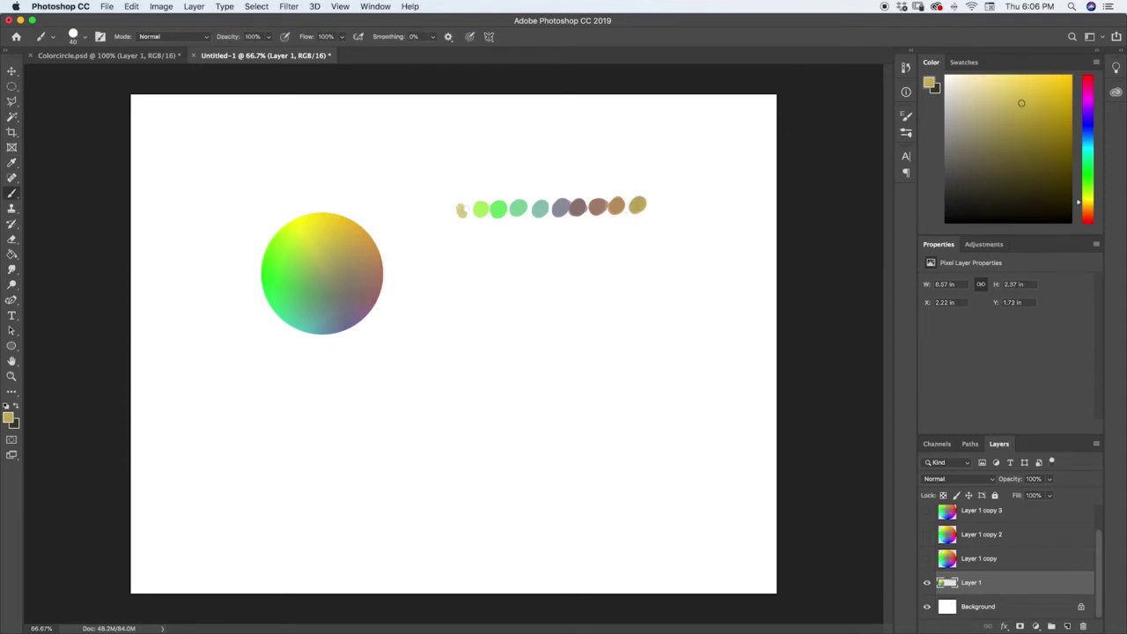
left_click(462, 209)
left_click(459, 209)
key("i")
left_click(317, 229)
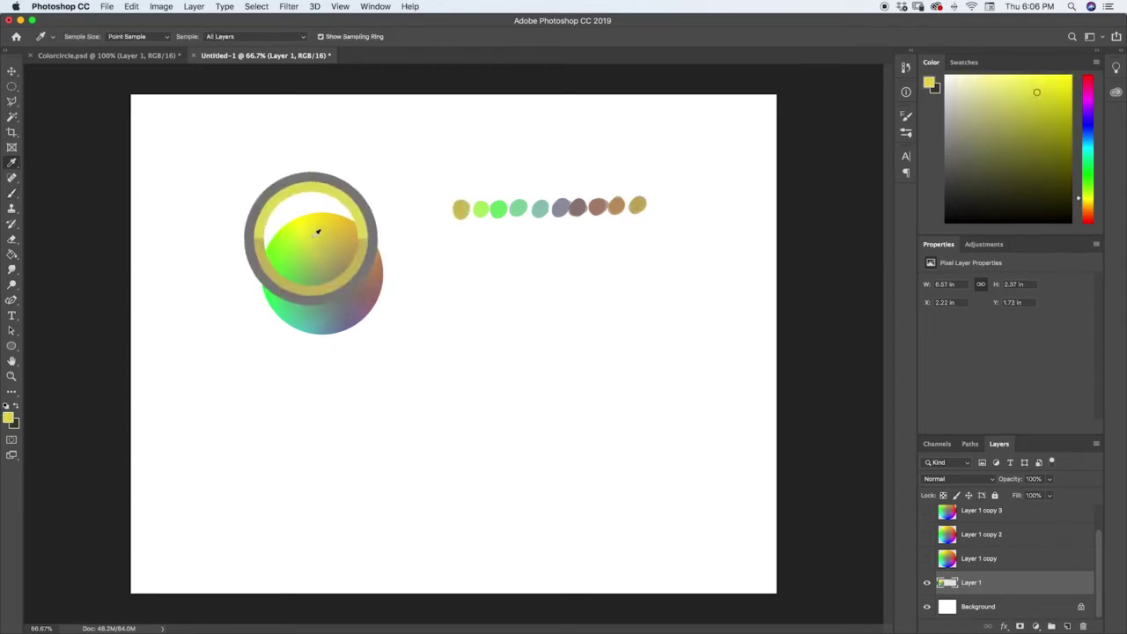
key("b")
left_click(438, 206)
left_click(441, 208)
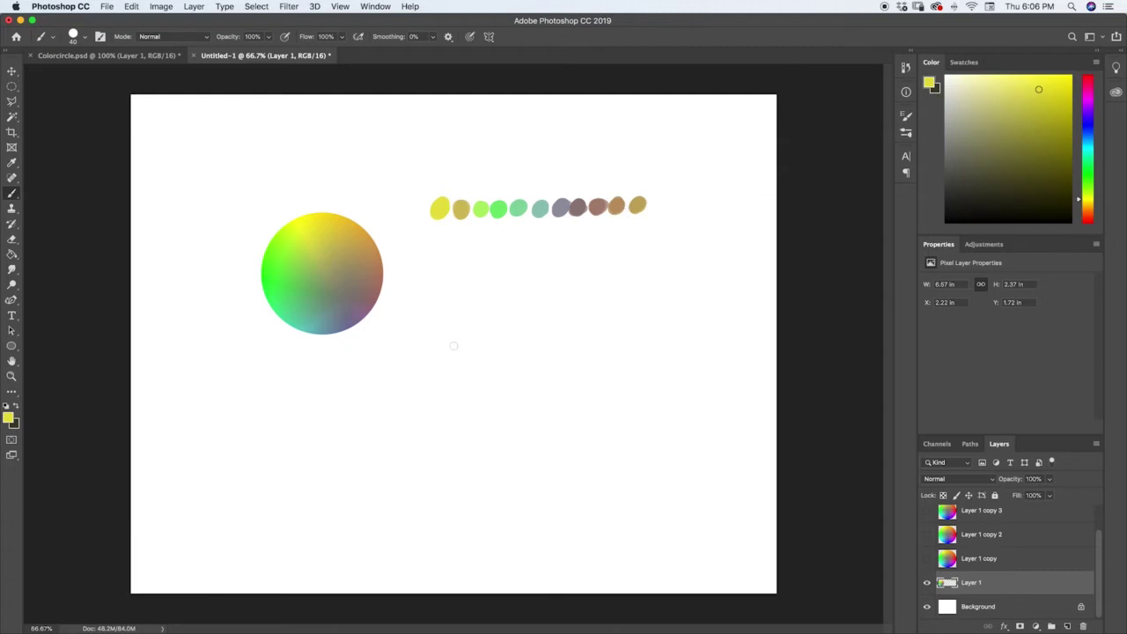
- Try circling the whole palette row with a brush stroke, and undo it
mouse_move(670, 165)
left_mouse_down()
mouse_move(632, 153)
mouse_move(689, 206)
mouse_move(532, 155)
left_mouse_up()
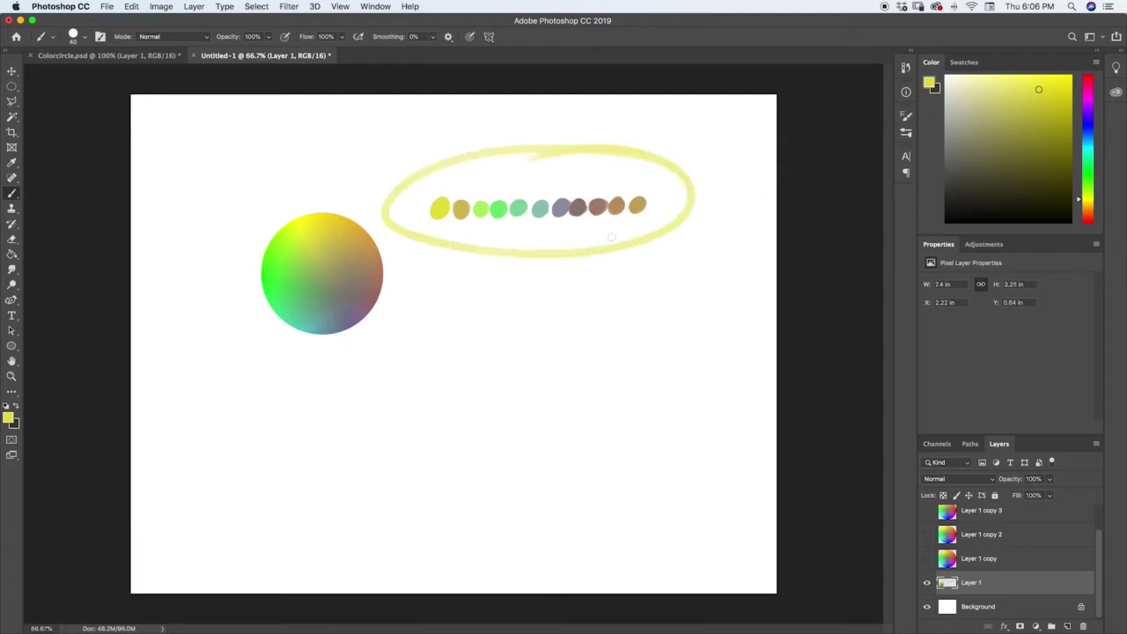
key("super+z")
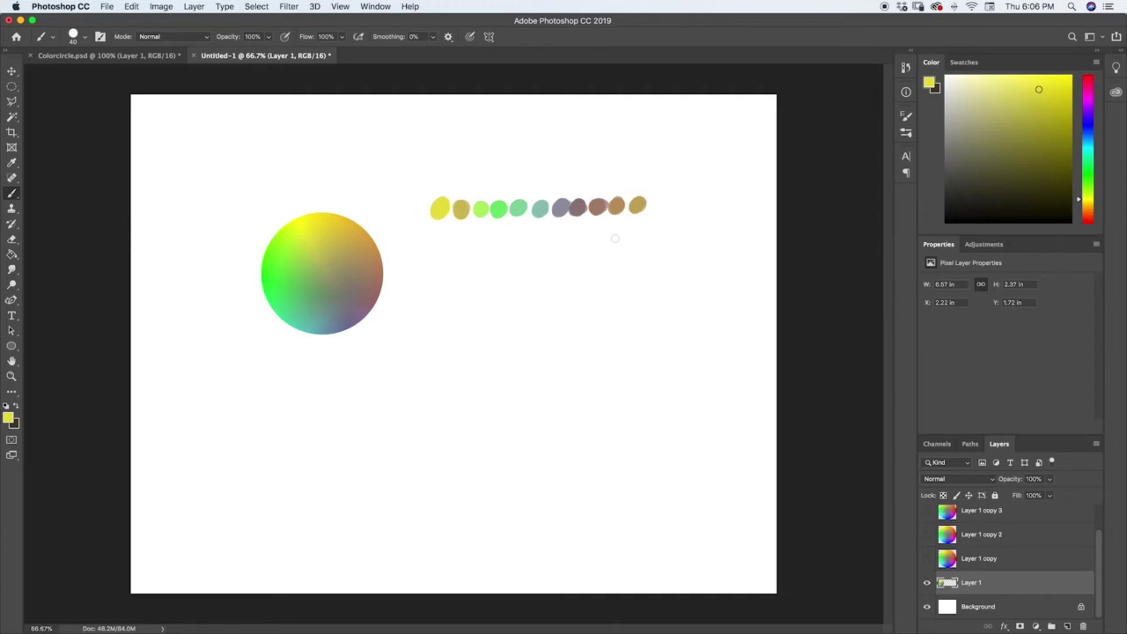
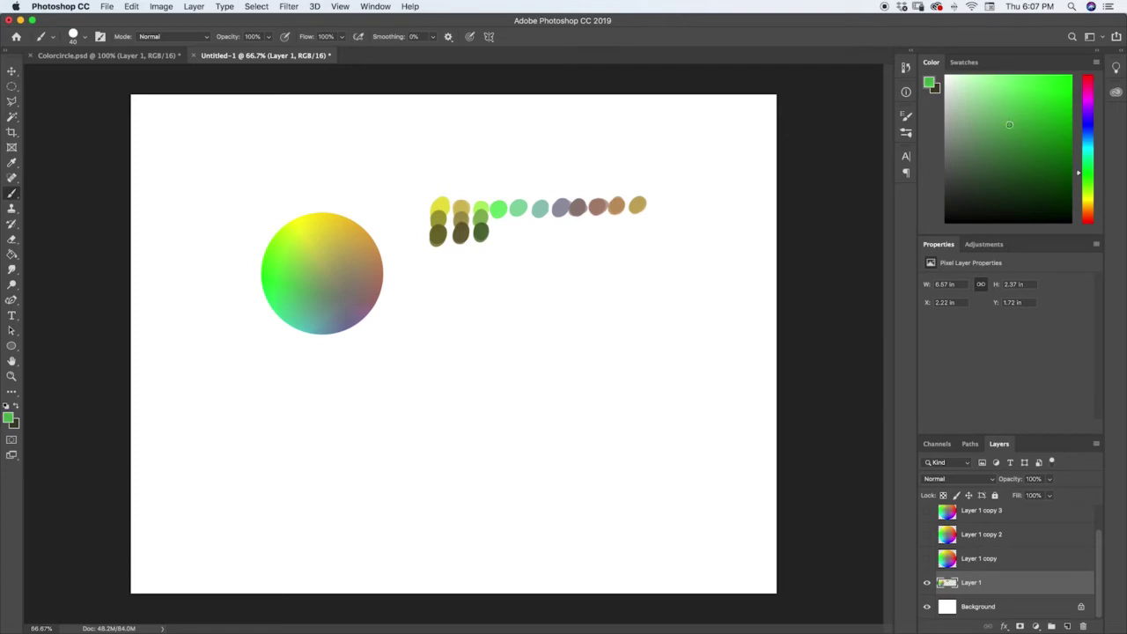
- Paint a mid-dark and a very dark green shade beneath the bright green dab in the palette row
left_click_drag(499, 219, 498, 220)
mouse_move(1009, 134)
left_mouse_down()
mouse_move(995, 174)
mouse_move(1005, 178)
left_mouse_up()
left_click(501, 233)
left_click_drag(500, 233, 500, 234)
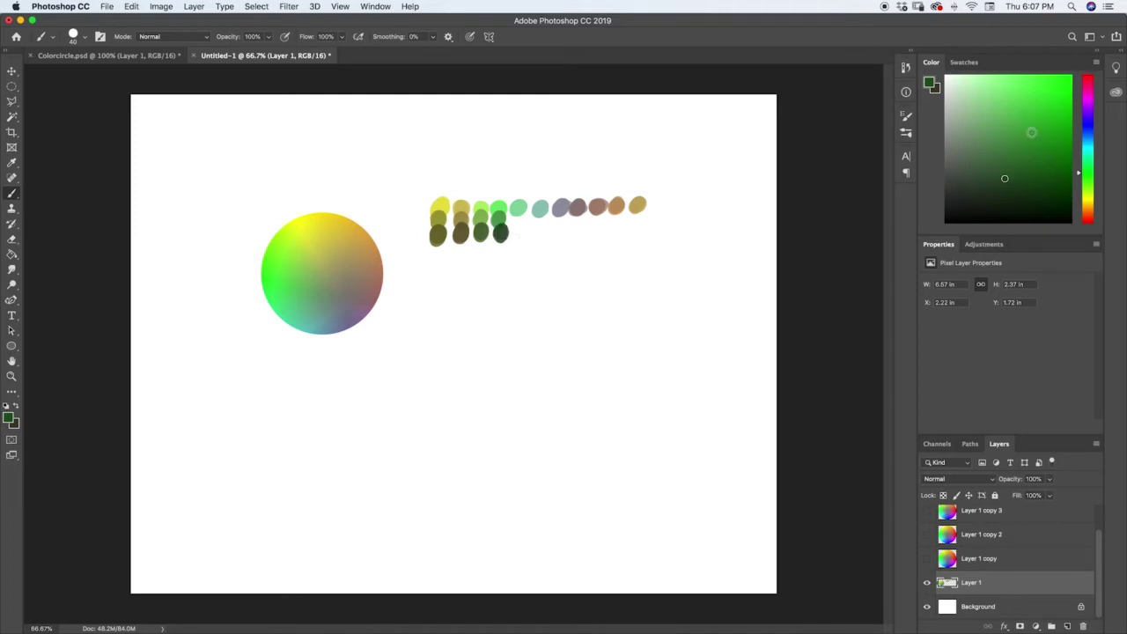
- Sample the mint green dab and paint two progressively darker shades of it directly below
left_click(517, 208, "alt")
left_click_drag(991, 99, 989, 137)
left_click_drag(518, 215, 519, 220)
left_click_drag(990, 137, 985, 182)
left_click(518, 232)
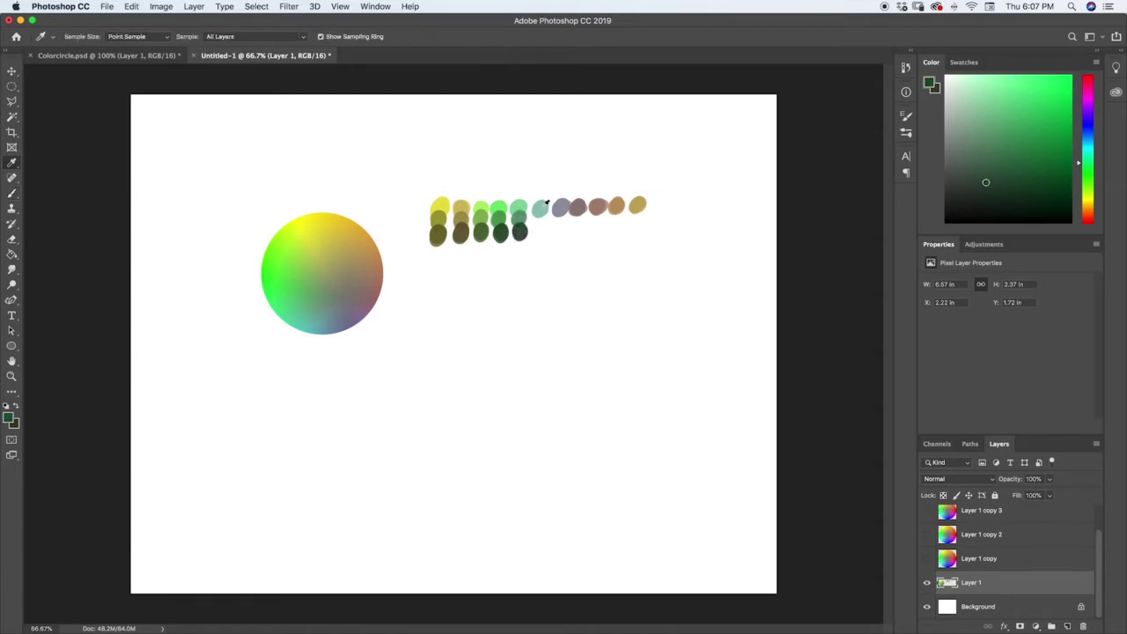
- Sample the pale teal dab in the palette row and paint two progressively darker teal shades beneath it
left_click(519, 211, "alt")
left_click_drag(977, 111, 974, 156)
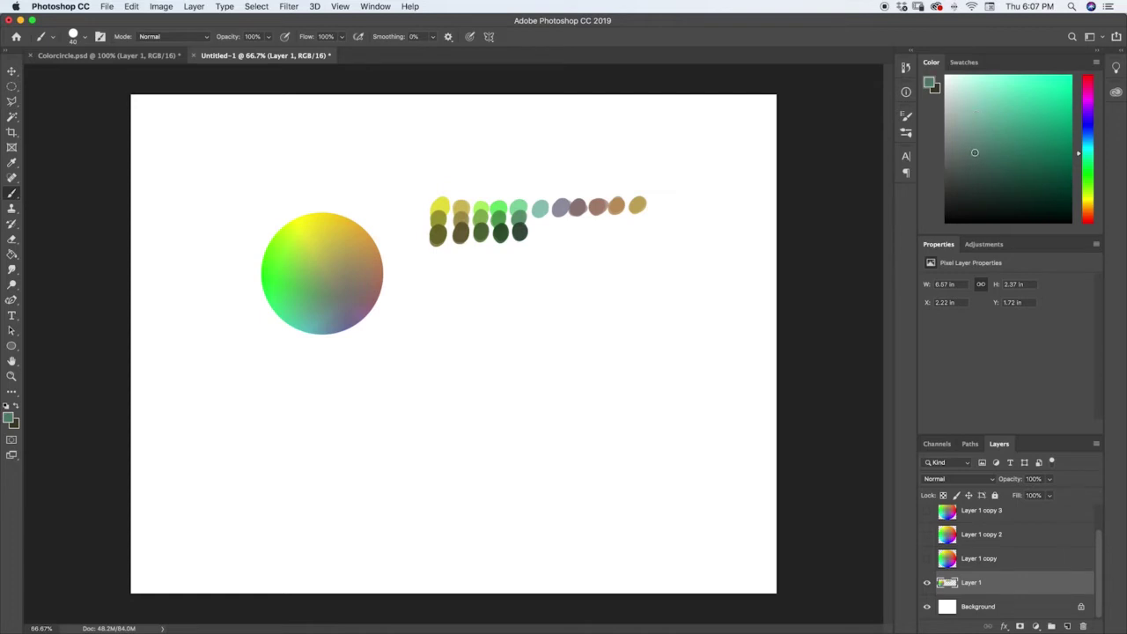
left_click(541, 197, "alt")
left_click(541, 206, "alt")
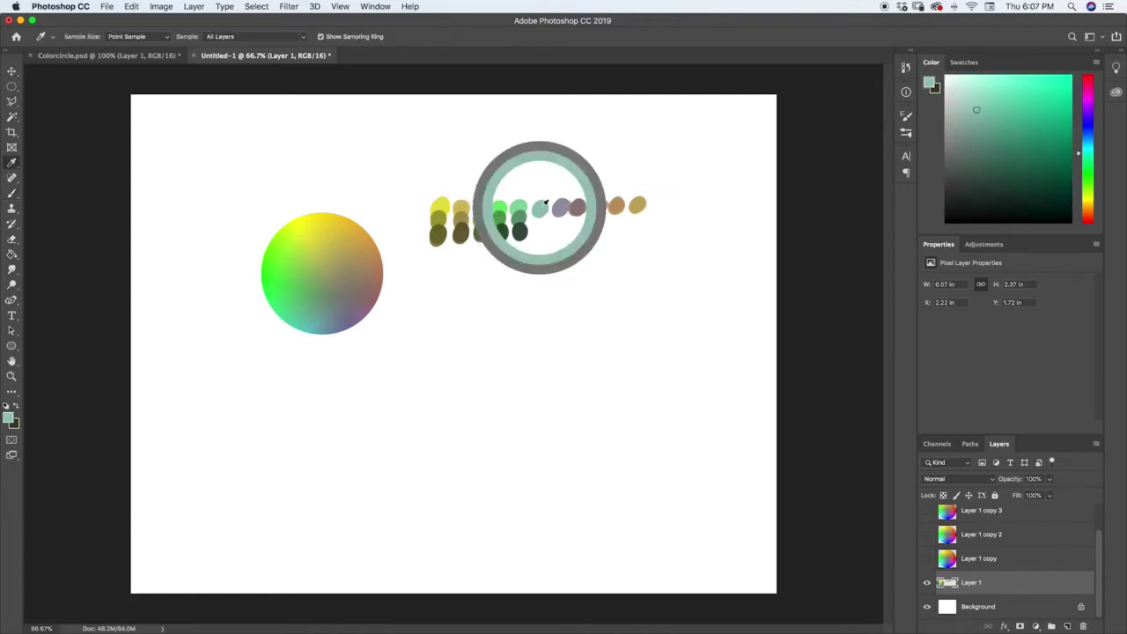
left_click_drag(976, 110, 974, 149)
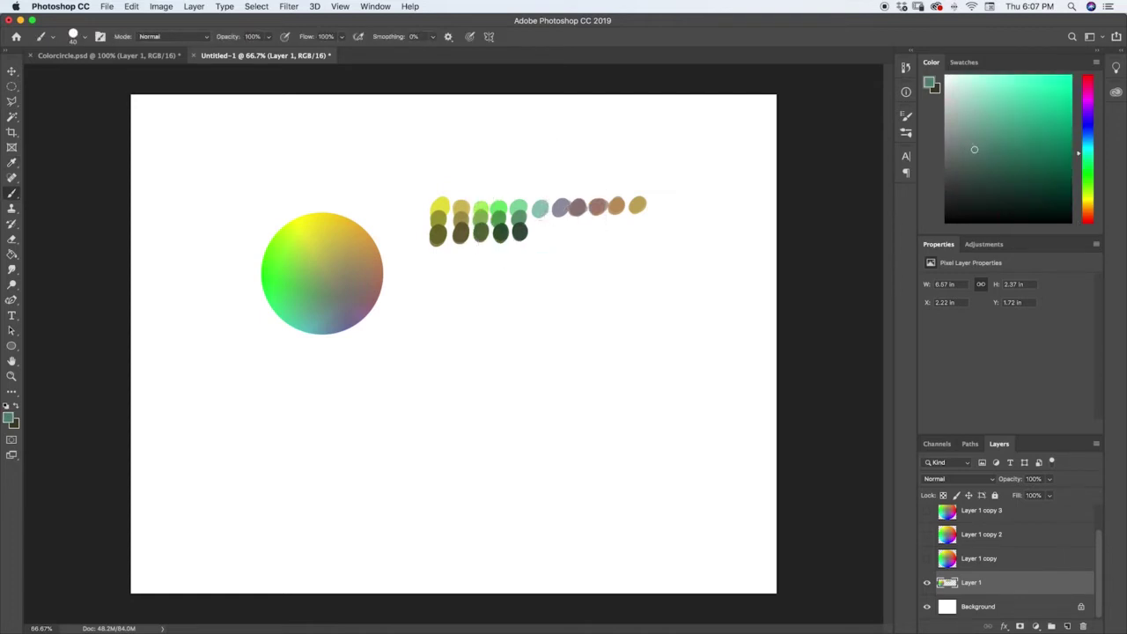
left_click_drag(539, 220, 538, 218)
key("alt")
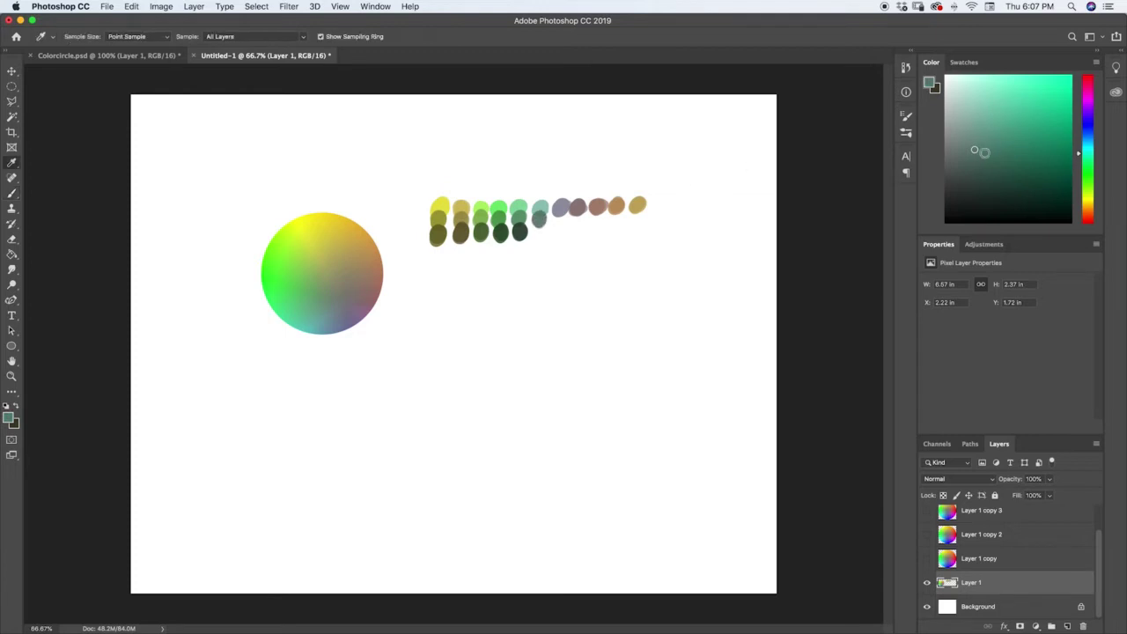
left_click_drag(976, 149, 974, 185)
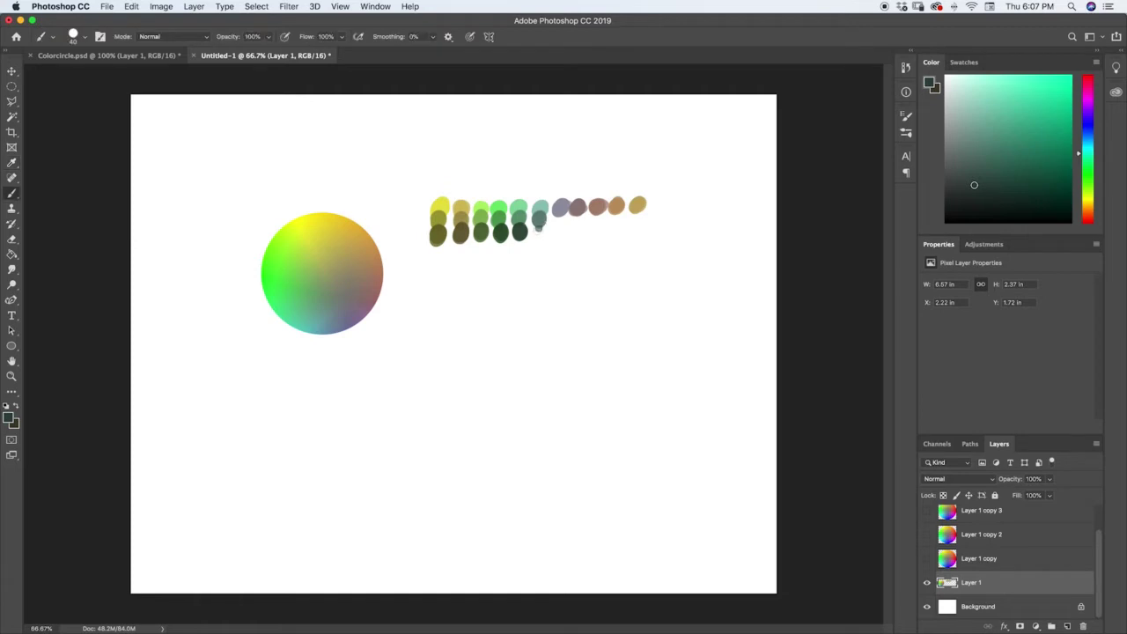
- Sample the greyish purple dab and paint a darker and a near-black shade of it directly below
left_click(561, 207, "alt")
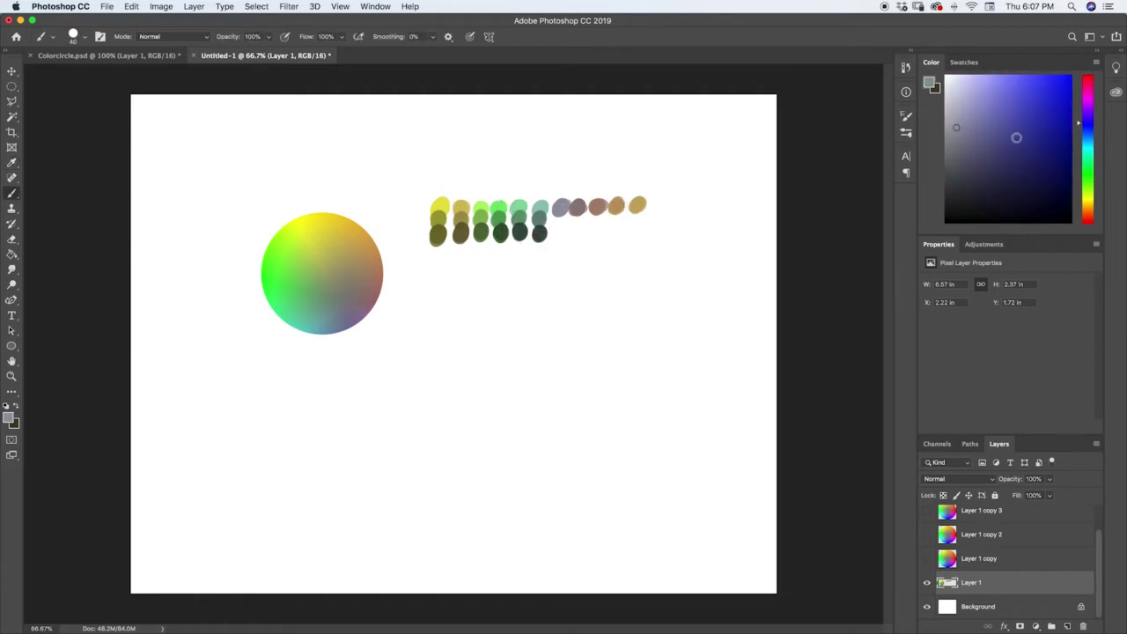
left_click_drag(956, 128, 958, 167)
left_click_drag(555, 218, 558, 219)
left_click_drag(966, 171, 958, 196)
left_click_drag(559, 232, 560, 232)
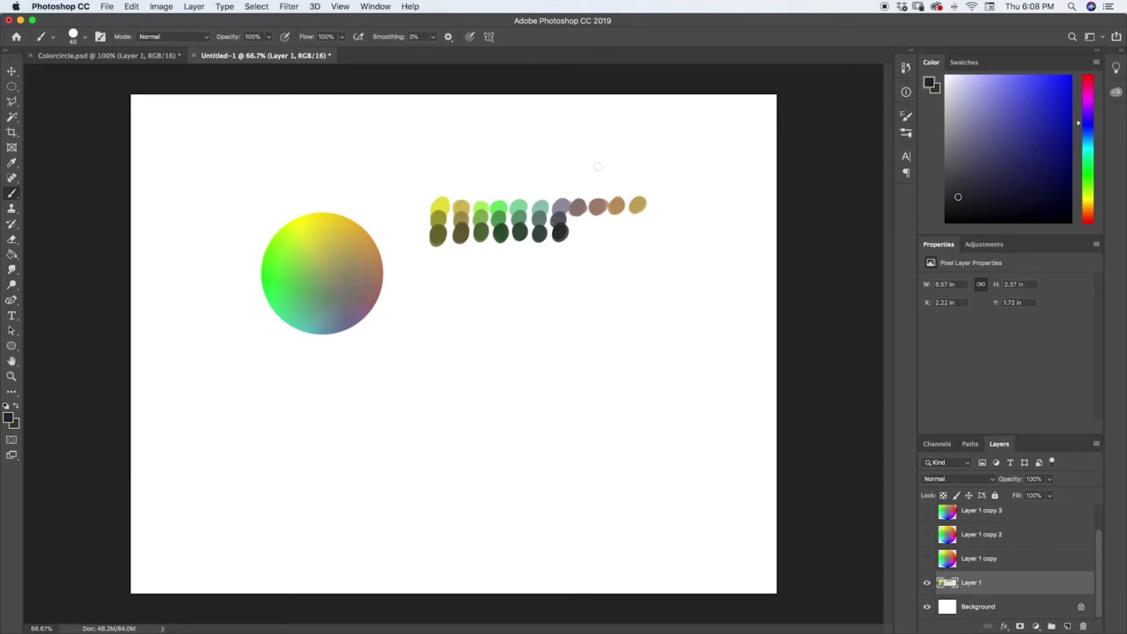
- Sample the mauve dab and paint two progressively lighter tints beneath it, ending in a pale pink
left_click(574, 202, "alt")
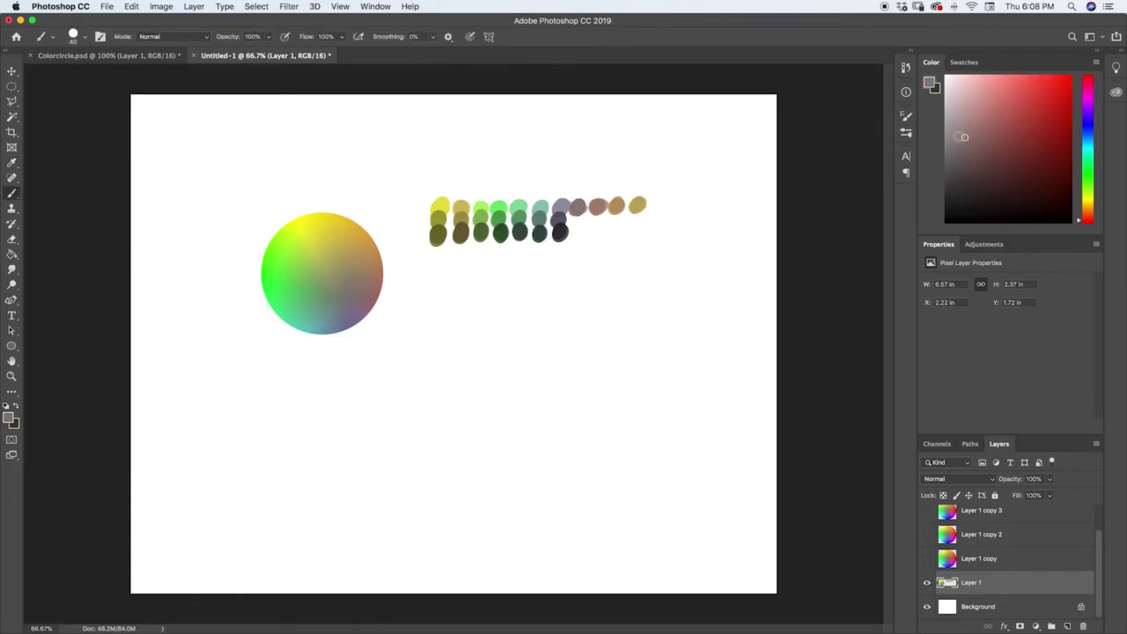
mouse_move(965, 136)
left_mouse_down()
mouse_move(1030, 124)
mouse_move(965, 139)
mouse_move(964, 124)
left_mouse_up()
left_click_drag(578, 211, 579, 219)
left_click_drag(965, 119, 965, 90)
left_click_drag(582, 233, 579, 230)
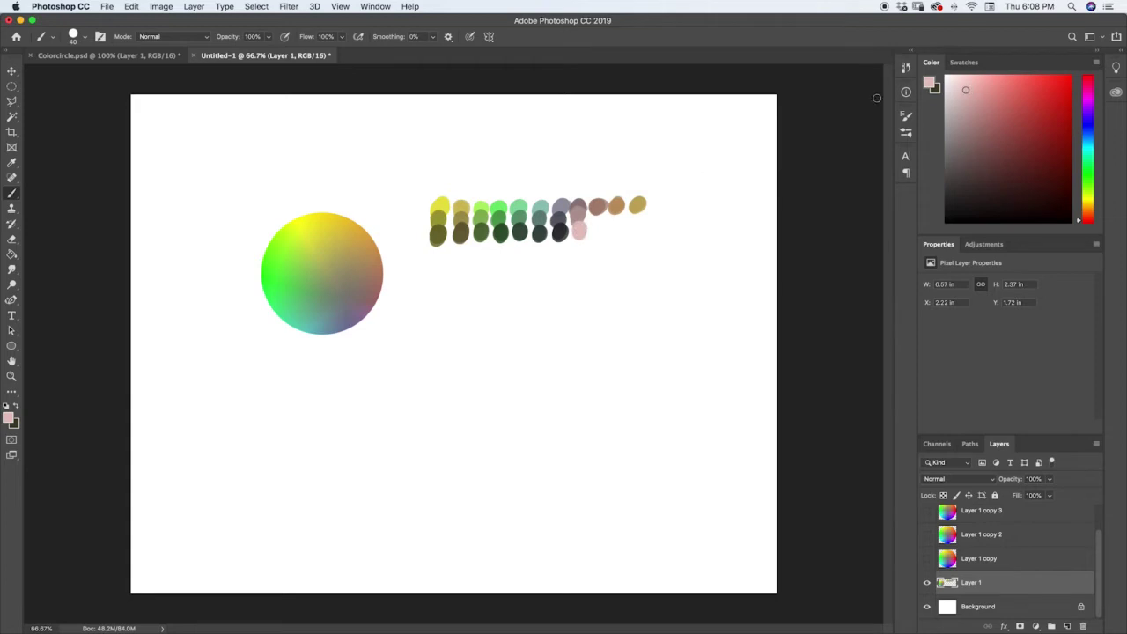
- Pick a reddish-orange hue and paint two progressively lighter salmon tints beneath the reddish-brown dab
left_click(1087, 214)
left_click(983, 125)
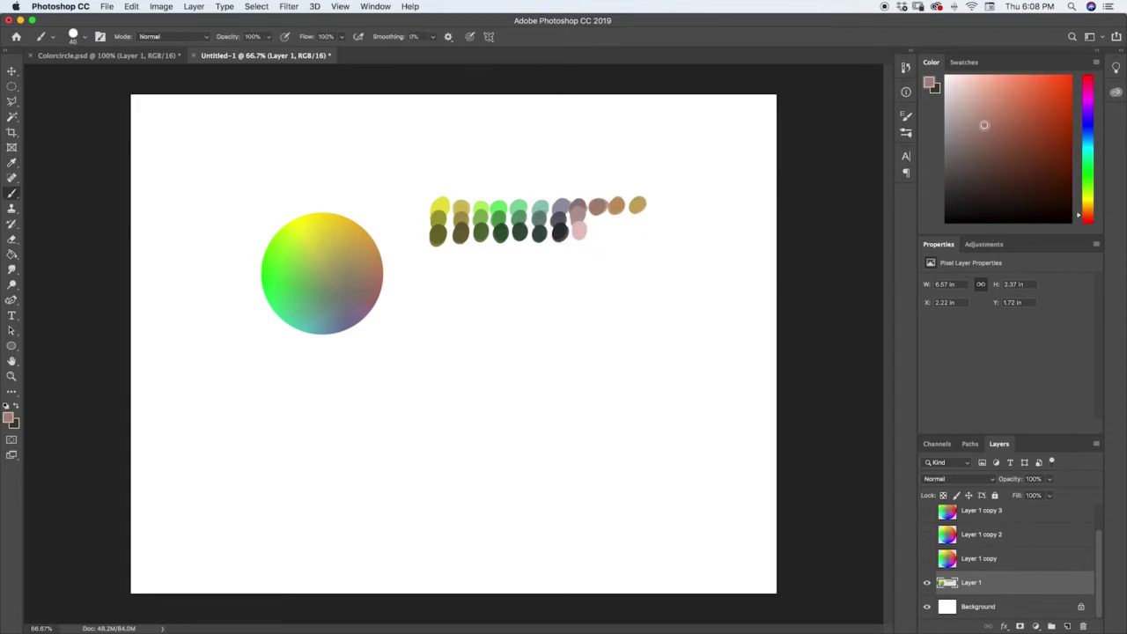
left_click(985, 106)
left_click_drag(597, 217, 600, 227)
left_click(985, 86)
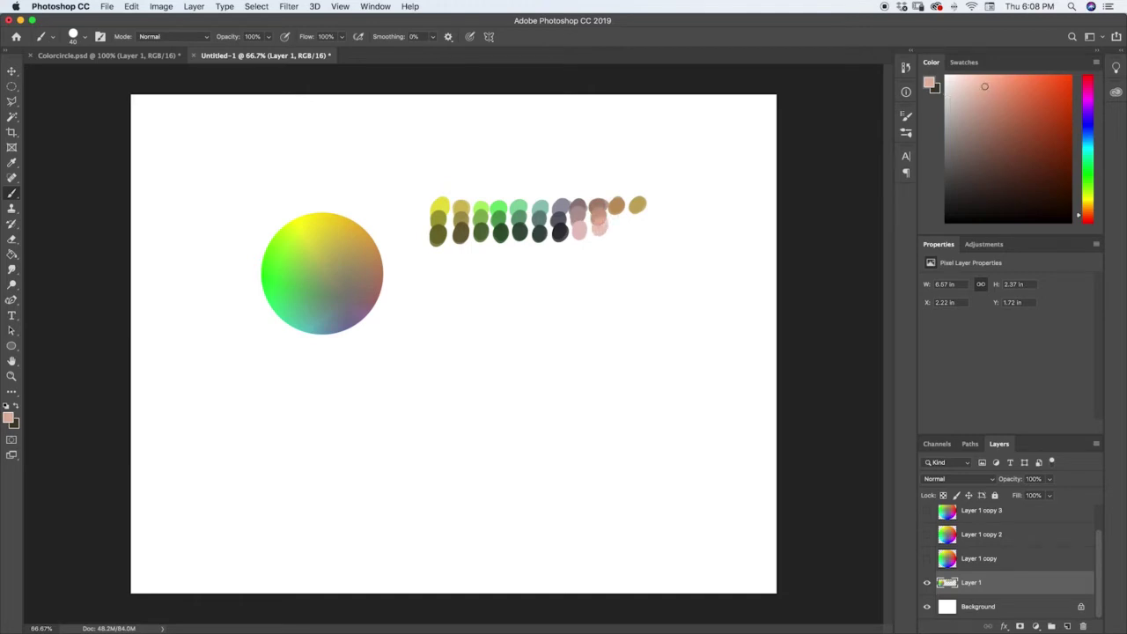
- Sample the orange-brown dab and paint two progressively lighter orange tints beneath it
left_click(616, 205, "alt")
left_click(1006, 94)
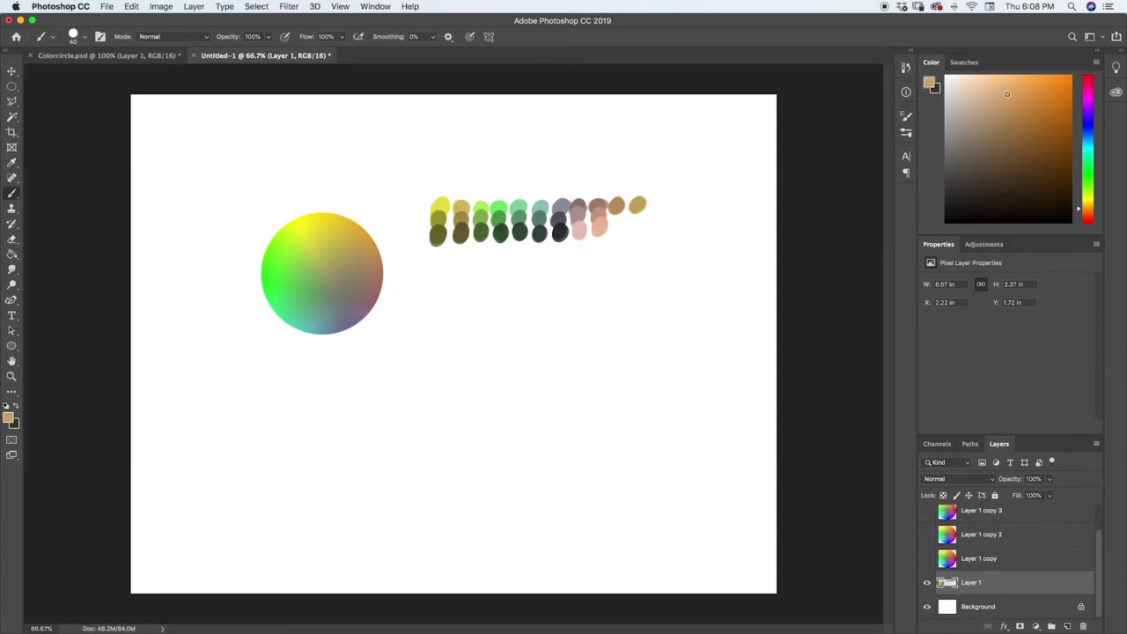
left_click_drag(616, 212, 616, 228)
left_click(1008, 76)
- Sample the mustard dab at the end of the palette row and paint two progressively darker brown shades below it
left_click(636, 205, "alt")
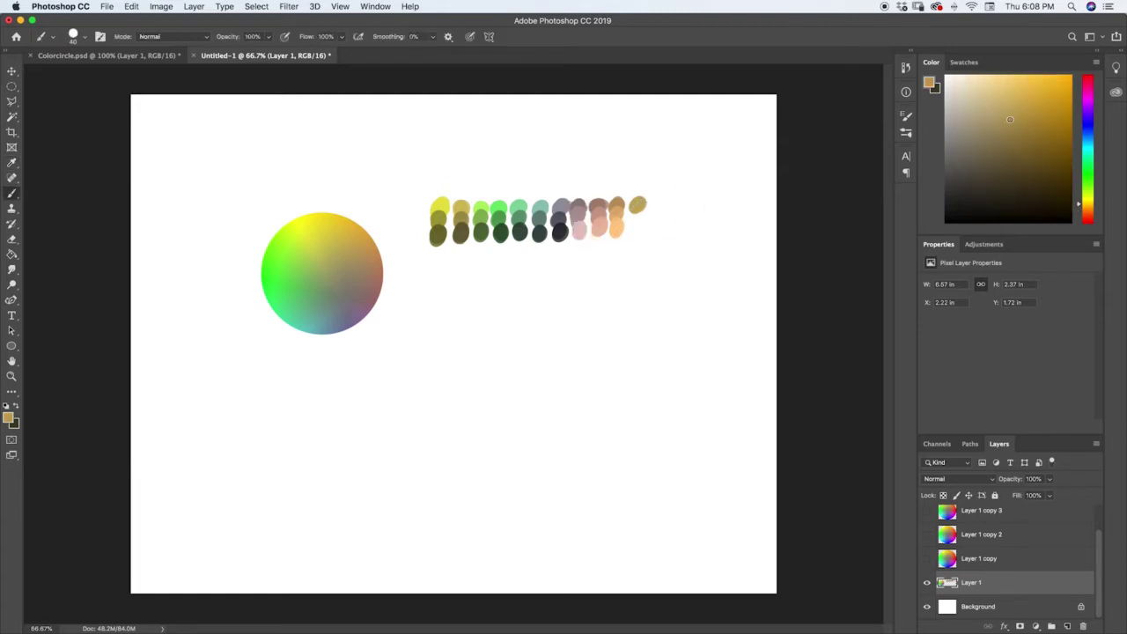
left_click(1007, 145)
left_click_drag(634, 222, 638, 215)
left_click(1002, 172)
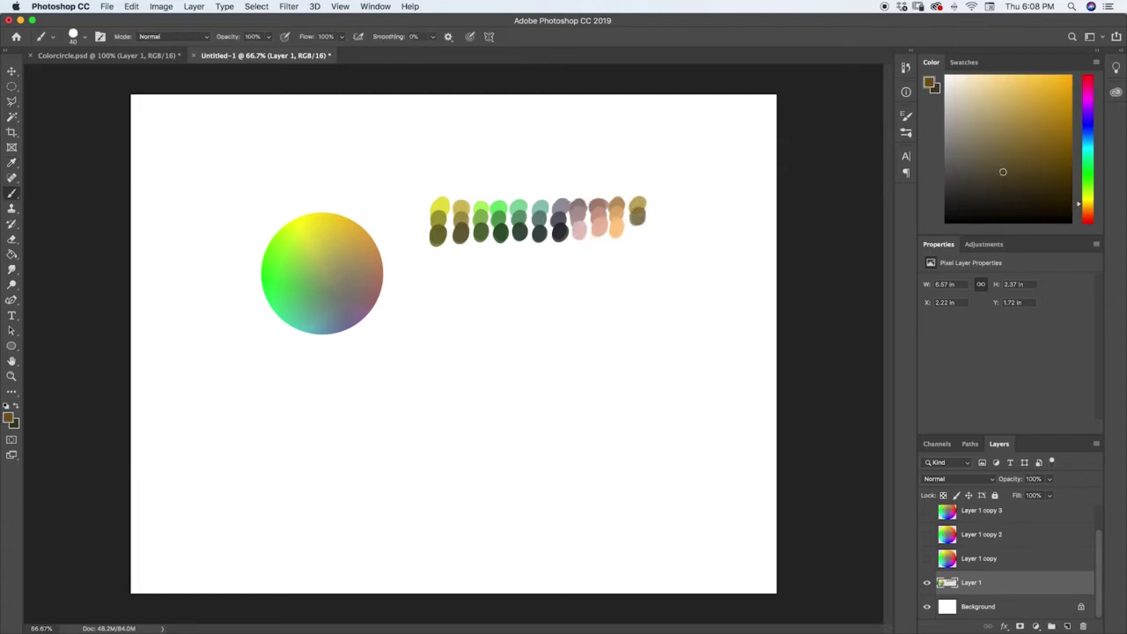
left_click(639, 228)
left_click_drag(634, 230, 642, 225)
left_click(926, 583)
left_click(926, 558)
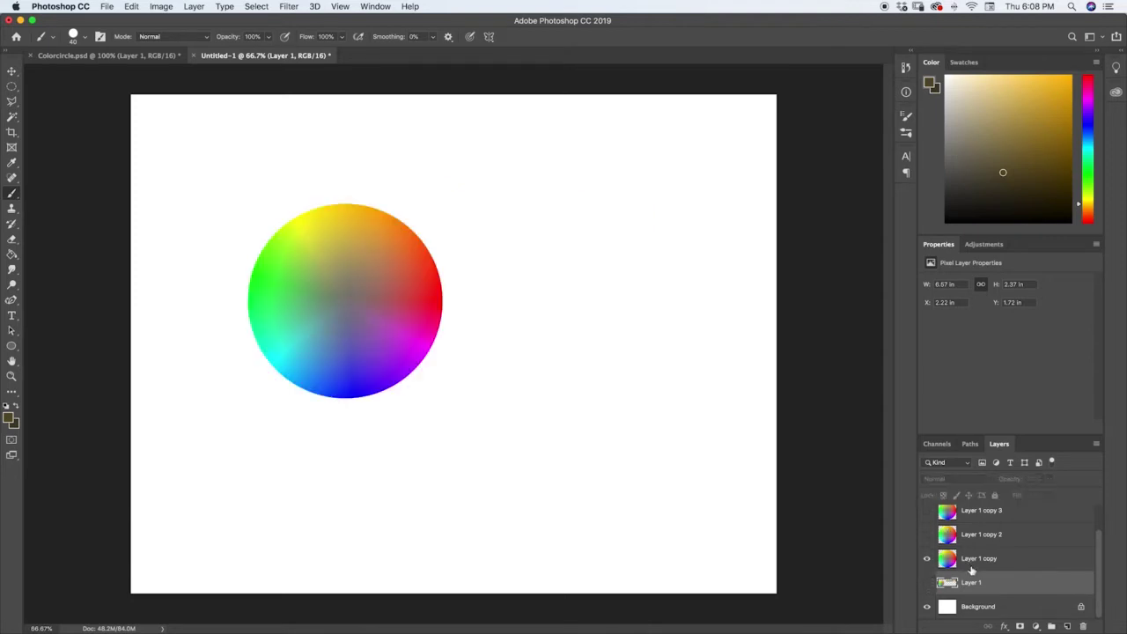
left_click(968, 563)
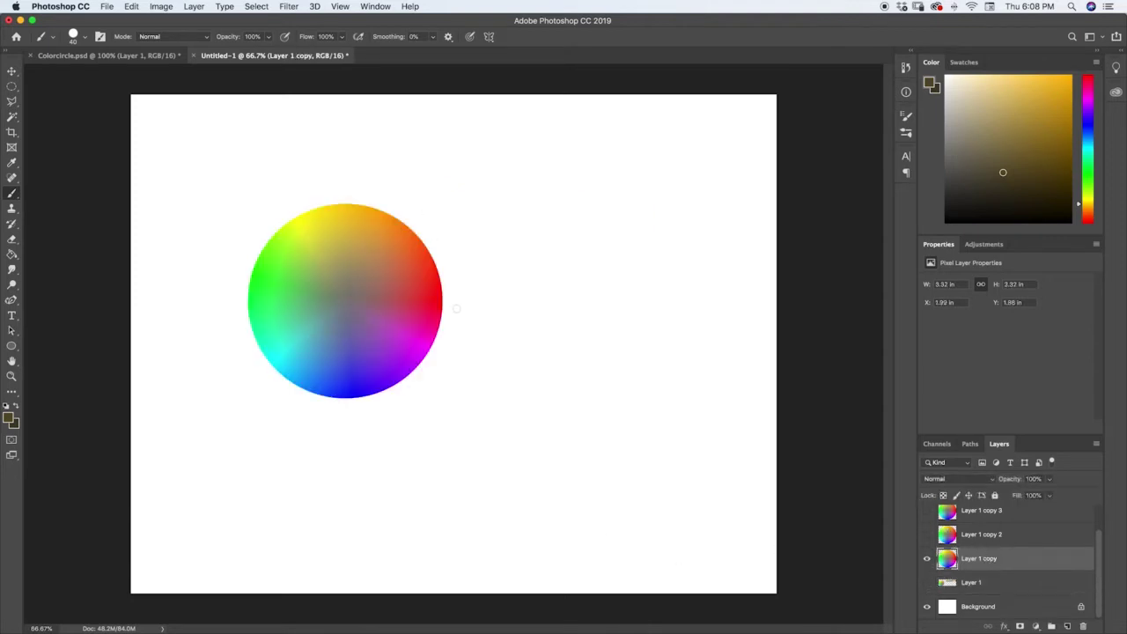
key("i")
left_click(967, 585)
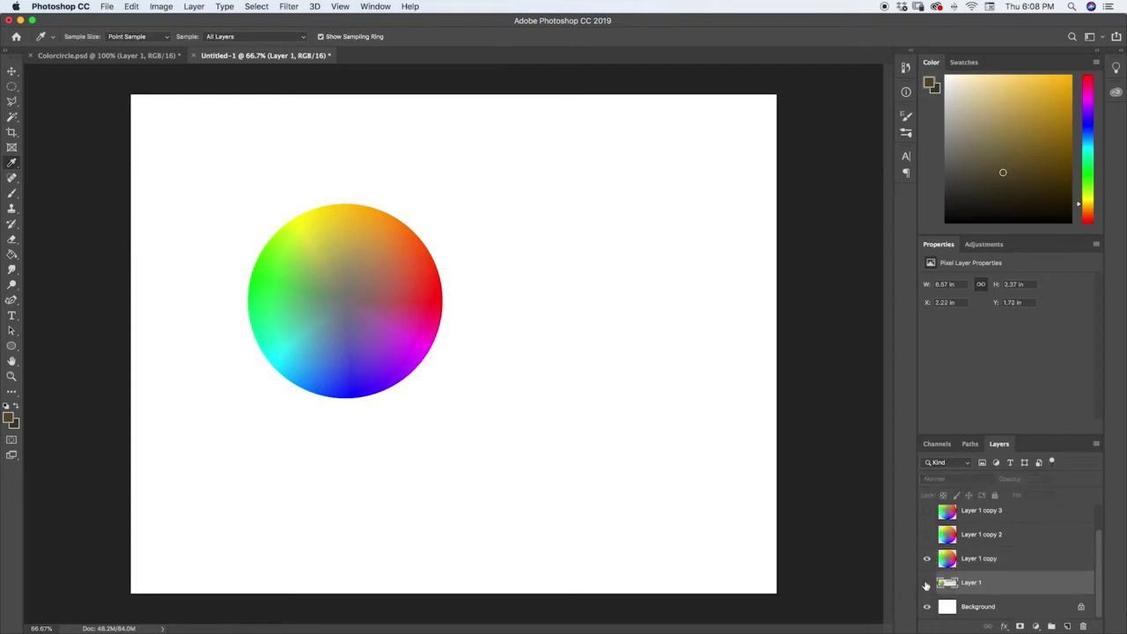
left_click(927, 583)
left_click(927, 559)
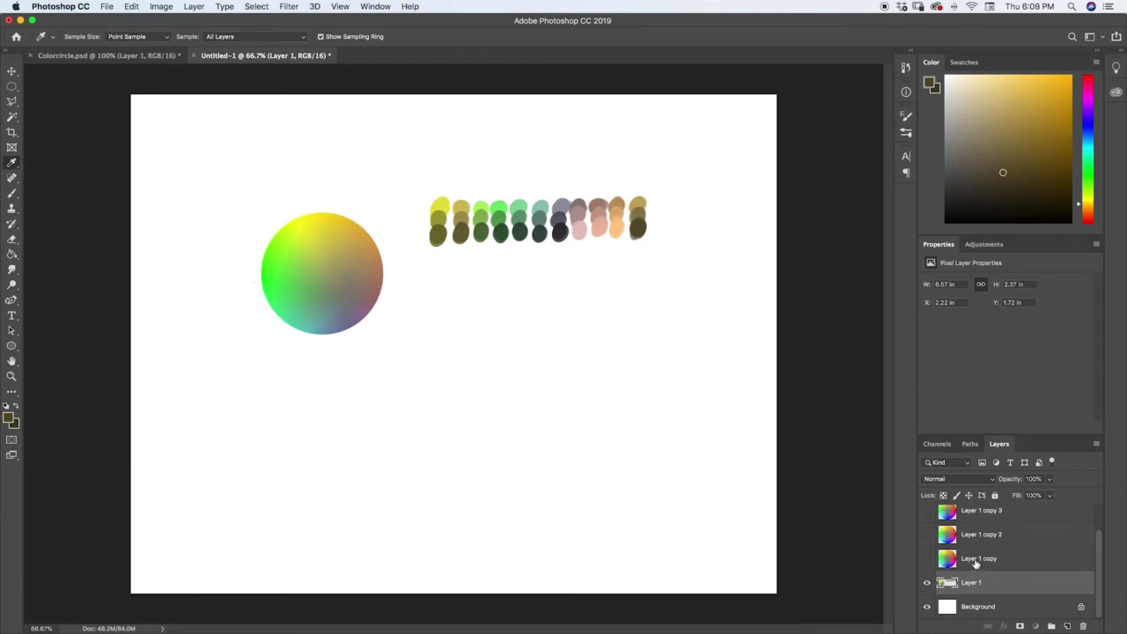
- Make Layer 1 copy the active, visible layer and hide Layer 1
left_click(979, 558)
left_click(926, 558)
left_click(926, 582)
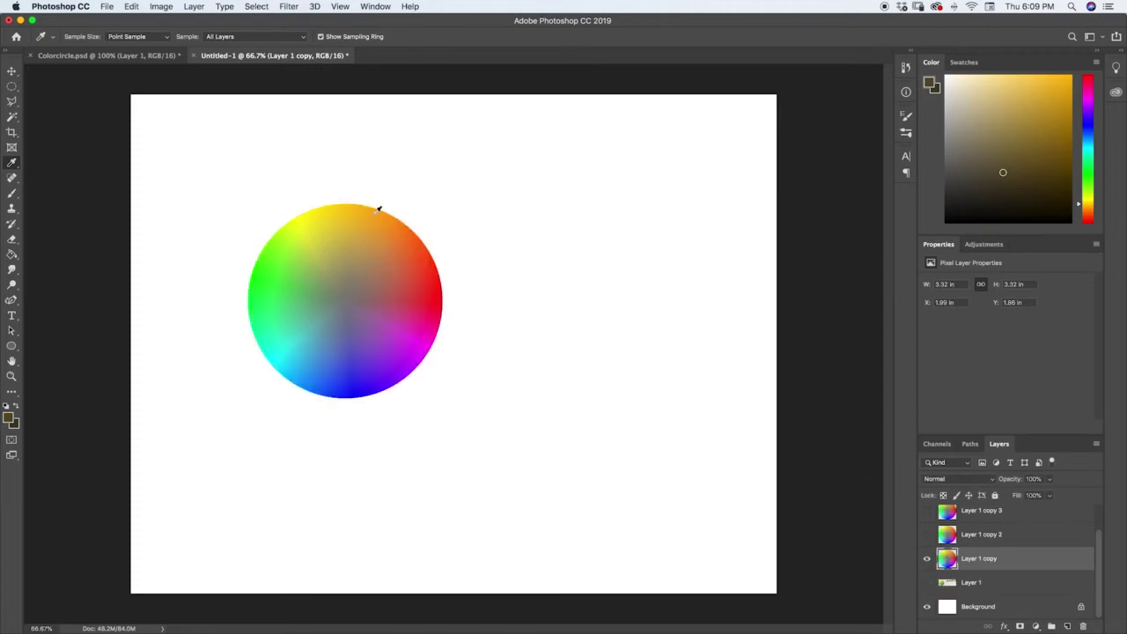
- Erase the green left side and the orange upper edge of the full colour wheel with the Eraser
key("l")
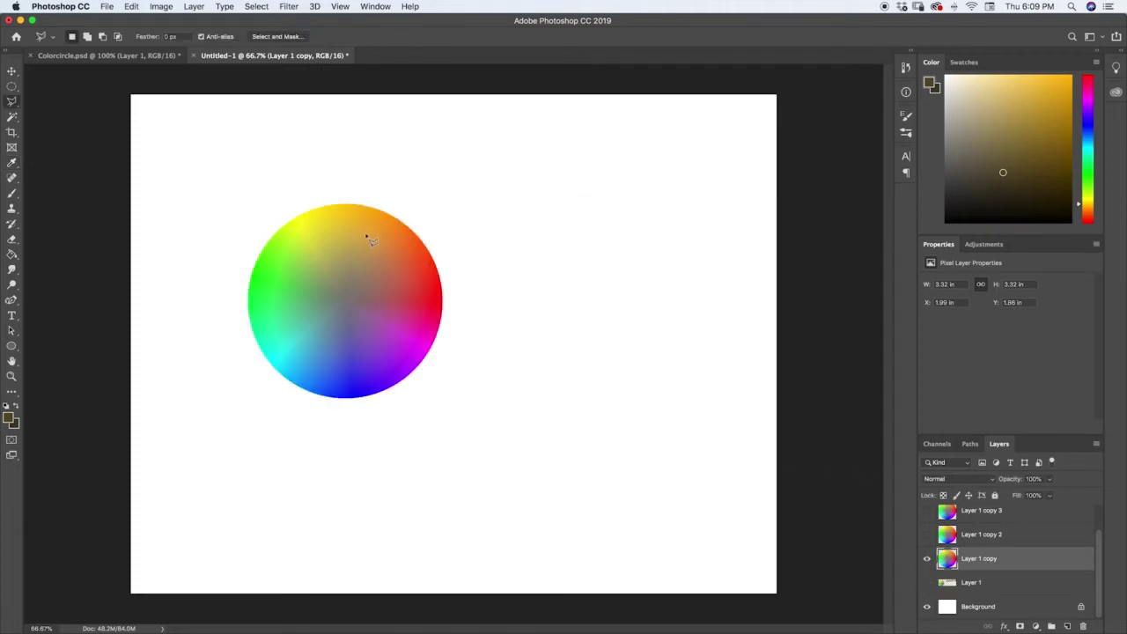
key("e")
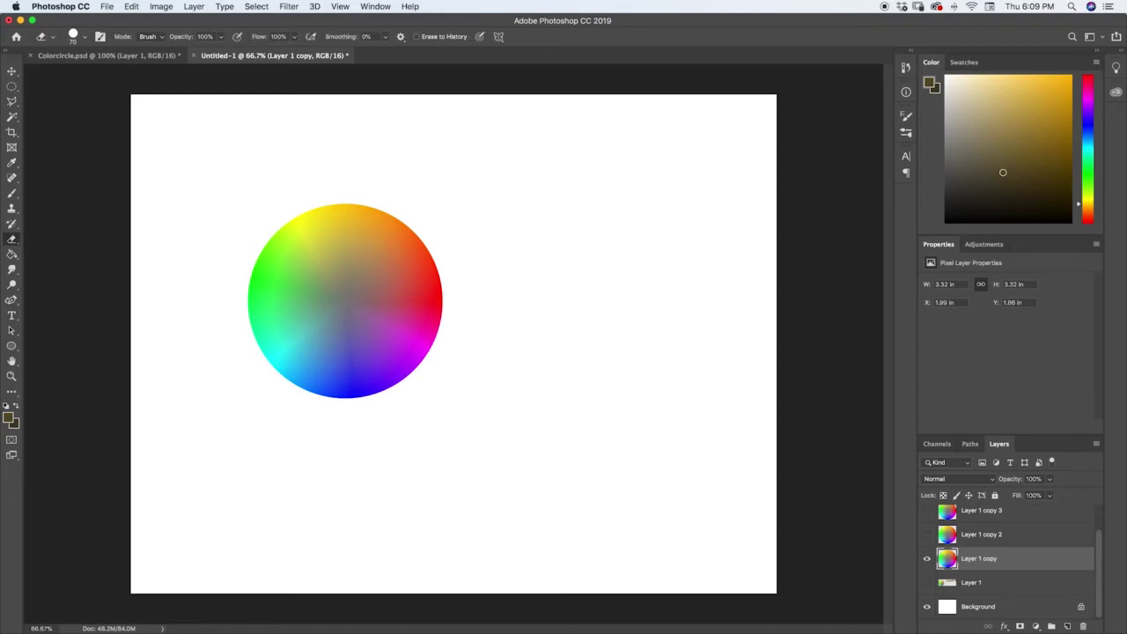
left_click_drag(273, 219, 301, 387)
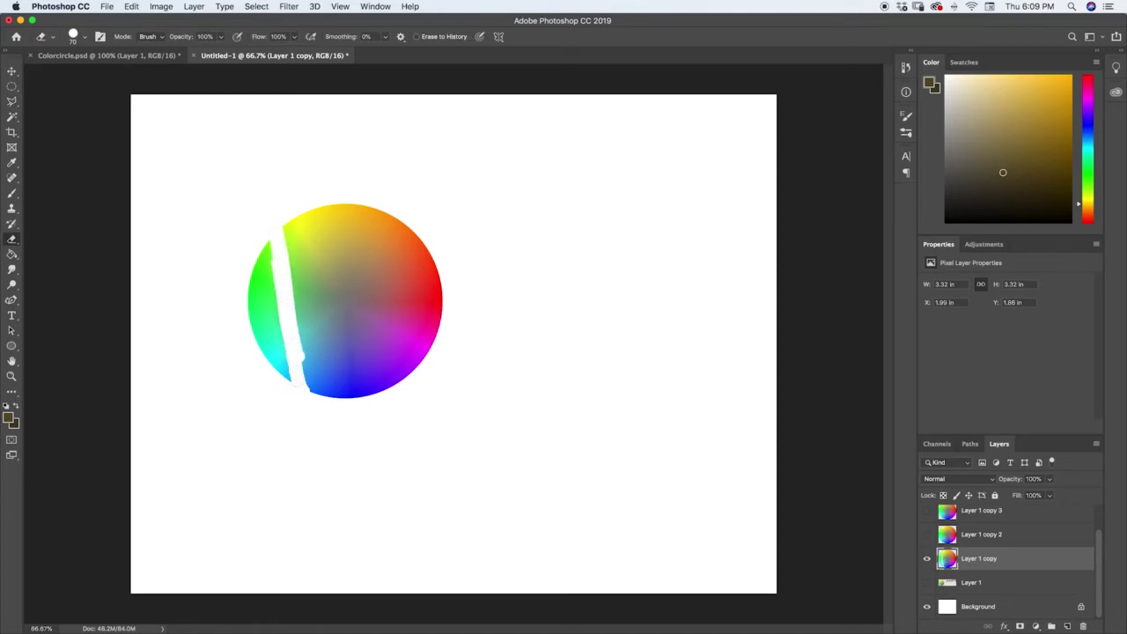
left_click_drag(286, 220, 438, 264)
mouse_move(388, 238)
left_mouse_down()
mouse_move(334, 214)
mouse_move(374, 209)
mouse_move(410, 243)
left_mouse_up()
mouse_move(280, 319)
left_mouse_down()
mouse_move(306, 387)
mouse_move(269, 251)
mouse_move(252, 327)
mouse_move(266, 370)
left_mouse_up()
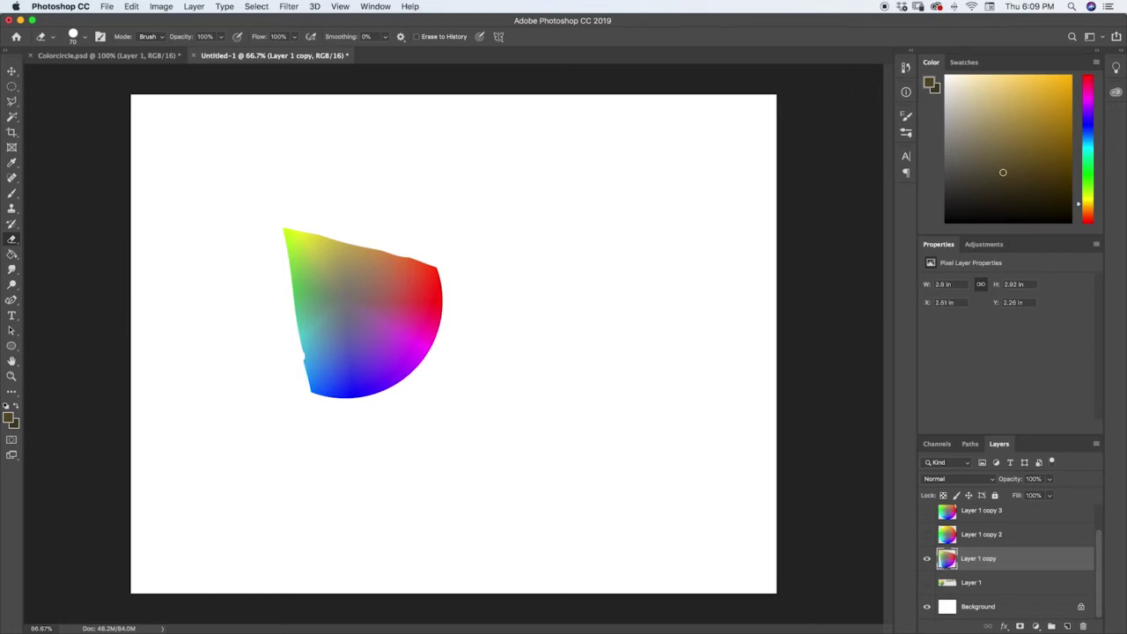
- Undo a stray eraser stroke and cut the wheel's left and upper edges further inward with straighter strokes
left_click_drag(300, 297, 302, 340)
key("super+z")
mouse_move(282, 262)
left_mouse_down()
mouse_move(316, 390)
mouse_move(332, 394)
left_mouse_up()
mouse_move(348, 243)
left_mouse_down()
mouse_move(329, 232)
mouse_move(450, 271)
mouse_move(410, 263)
mouse_move(435, 275)
left_mouse_up()
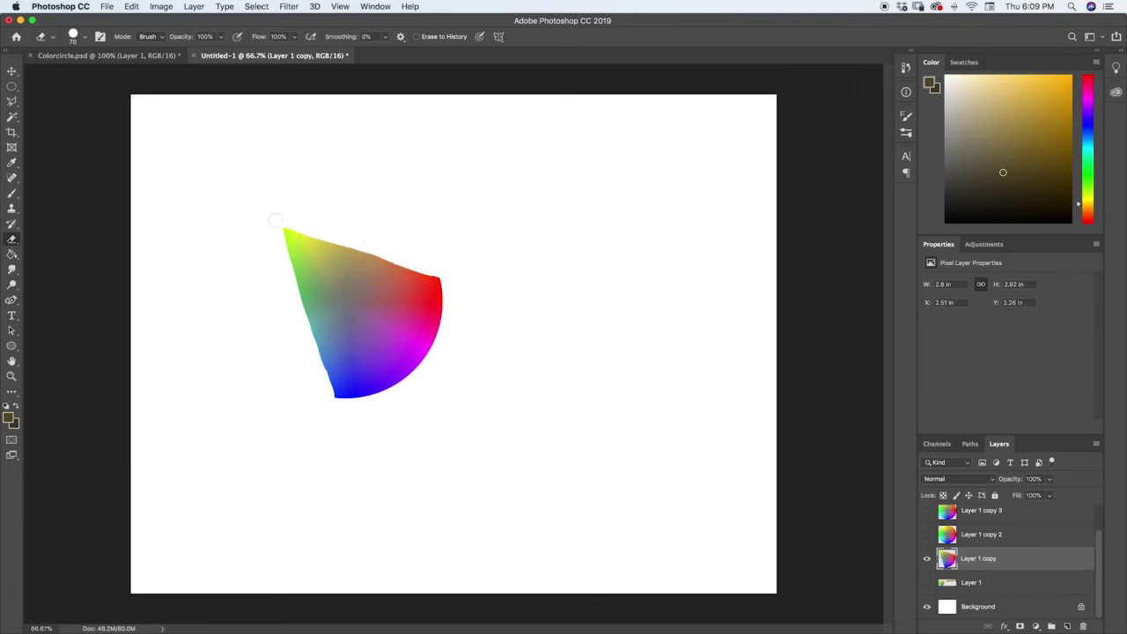
key("b")
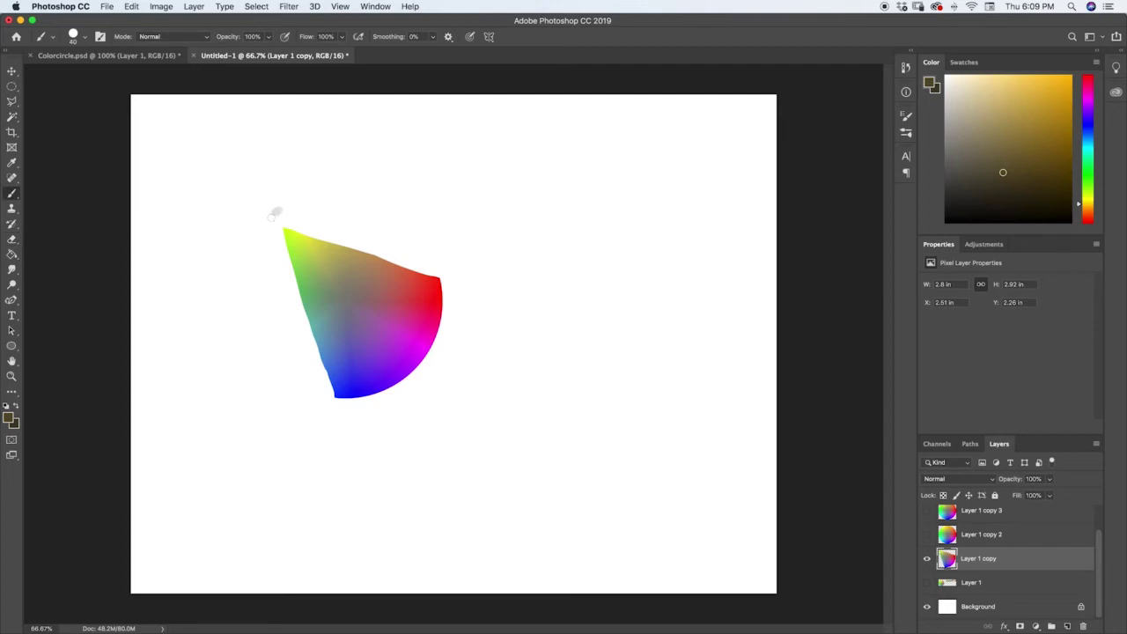
mouse_move(278, 210)
left_mouse_down()
mouse_move(268, 238)
mouse_move(280, 211)
left_mouse_up()
key("super+z")
- Erase the saturated blue, magenta and red areas, leaving a muted rounded gamut with a pointed yellow-green corner
key("e")
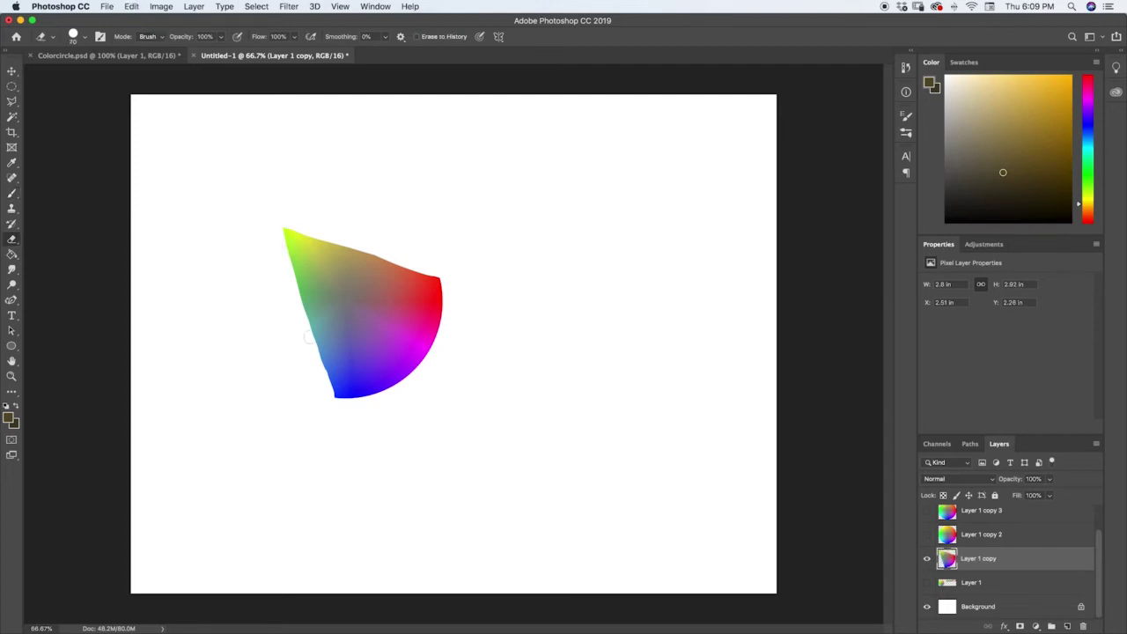
mouse_move(291, 303)
left_mouse_down()
mouse_move(325, 333)
mouse_move(368, 322)
mouse_move(387, 255)
mouse_move(383, 333)
mouse_move(385, 305)
mouse_move(362, 372)
mouse_move(371, 329)
mouse_move(309, 341)
mouse_move(367, 347)
mouse_move(375, 333)
mouse_move(349, 337)
mouse_move(365, 344)
mouse_move(411, 286)
mouse_move(330, 378)
mouse_move(383, 318)
mouse_move(342, 416)
mouse_move(461, 302)
mouse_move(404, 369)
mouse_move(334, 414)
left_mouse_up()
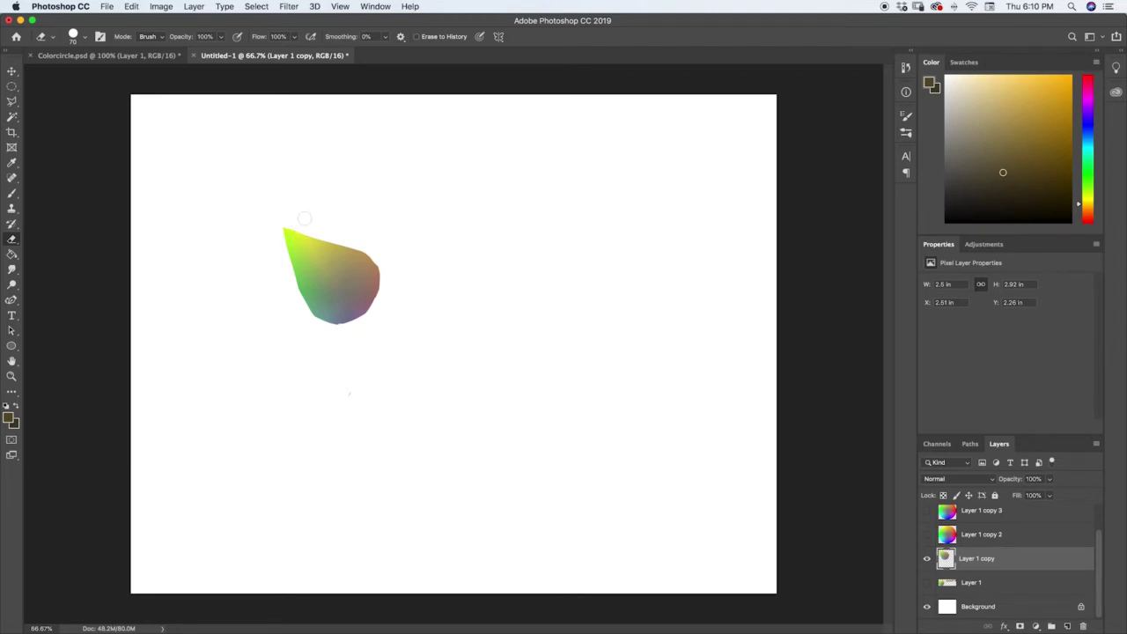
- Start a new palette row beside the gamut with lime and green dabs sampled from its pointed corner and left edge
key("i")
left_click(301, 230)
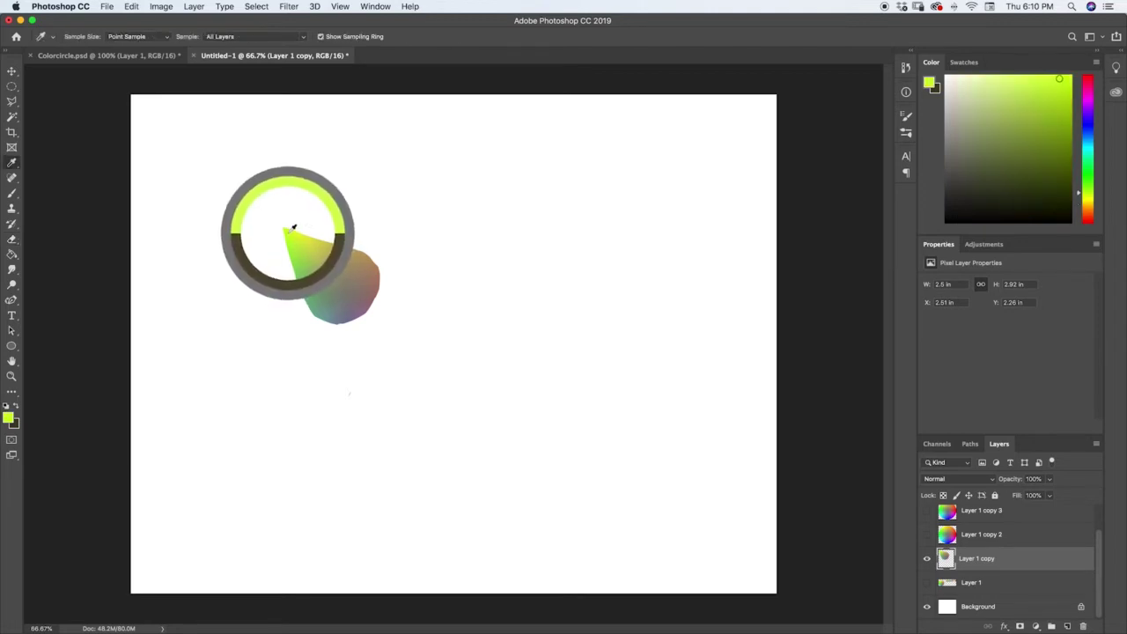
key("b")
left_click(495, 209)
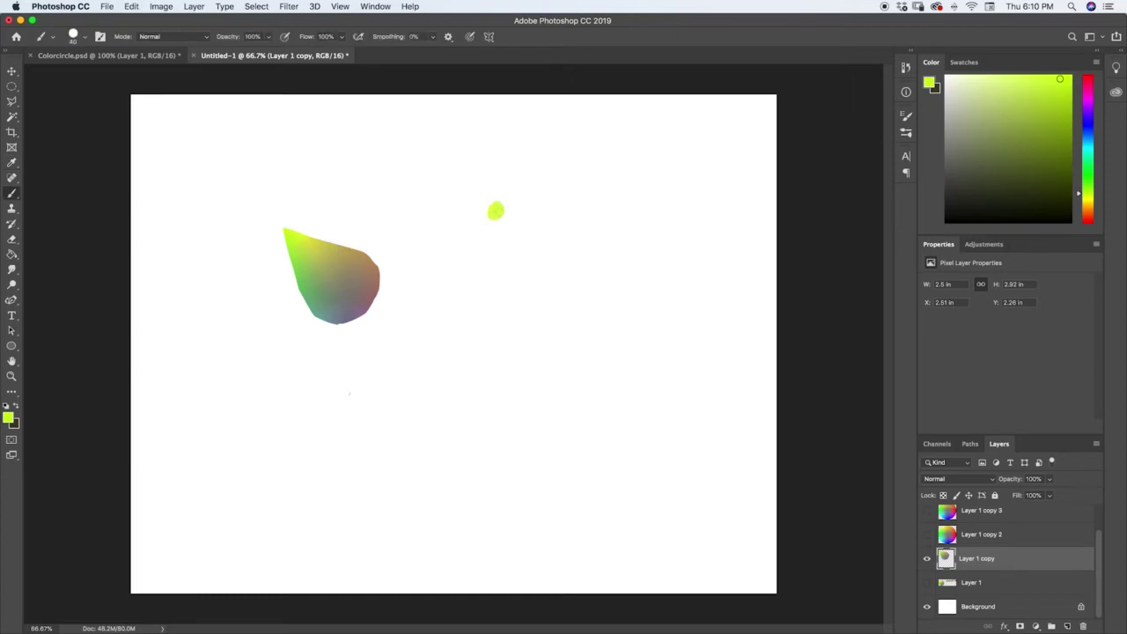
left_click(302, 257, "alt")
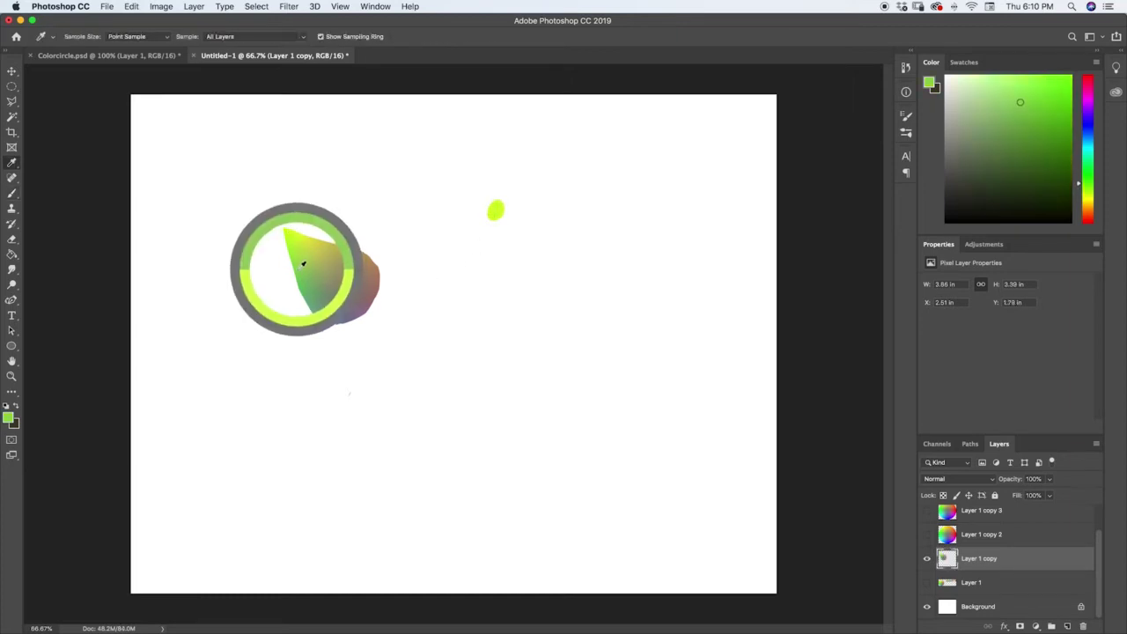
left_click(511, 209)
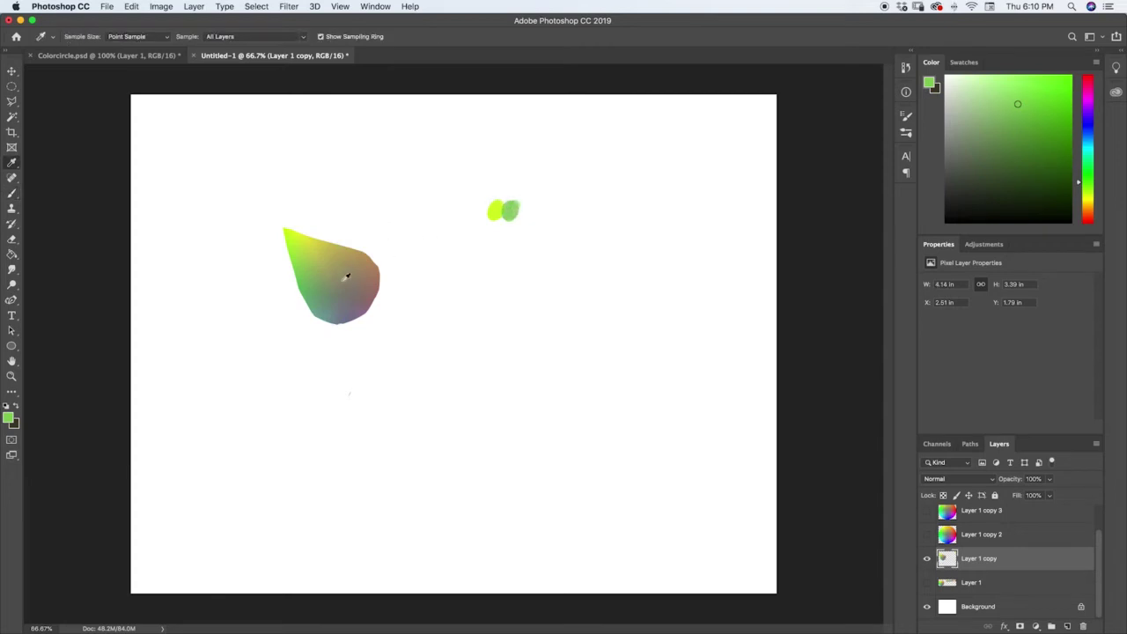
- Extend the new palette row with muted teal, slate purple and mauve-brown dabs sampled around the gamut's lower edge
left_click(321, 302, "alt")
left_click(524, 212)
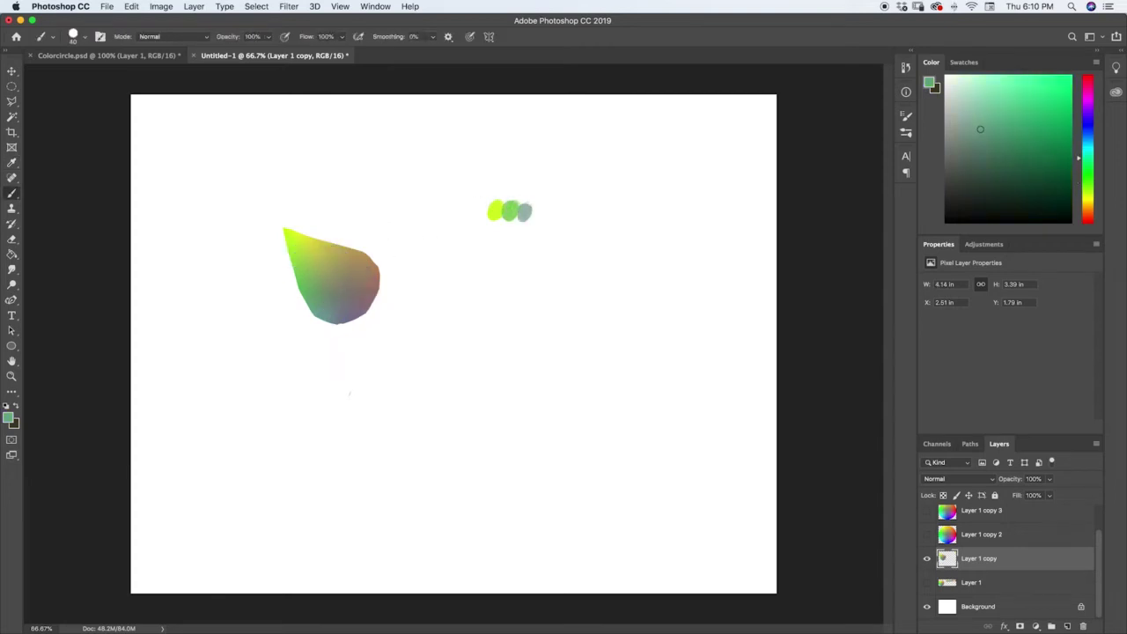
left_click(346, 316, "alt")
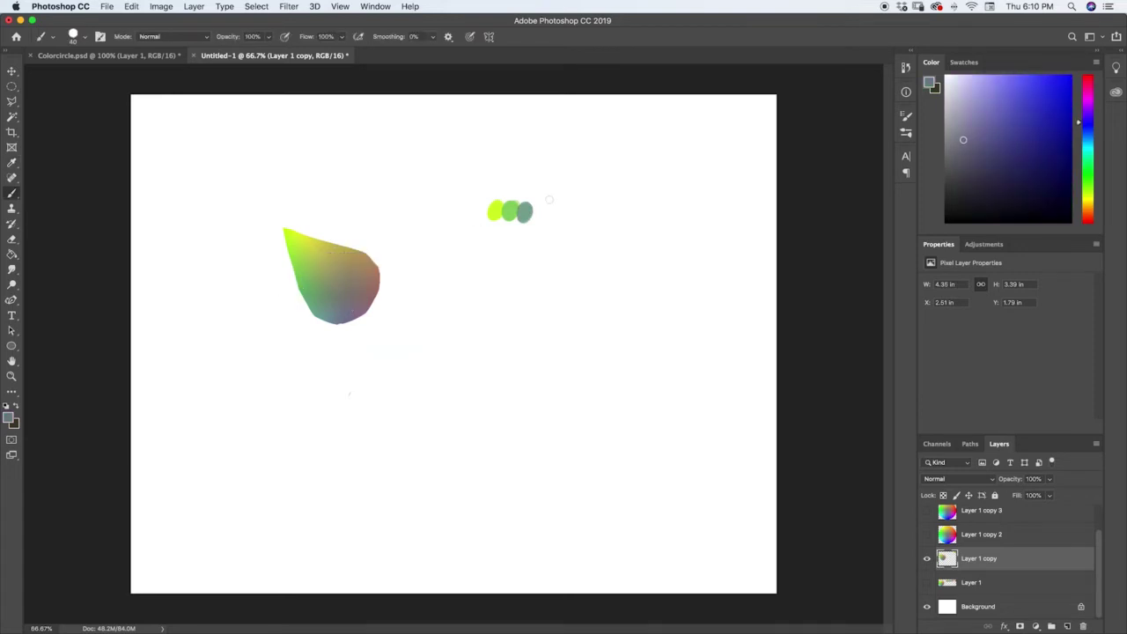
left_click(536, 213)
left_click(365, 302, "alt")
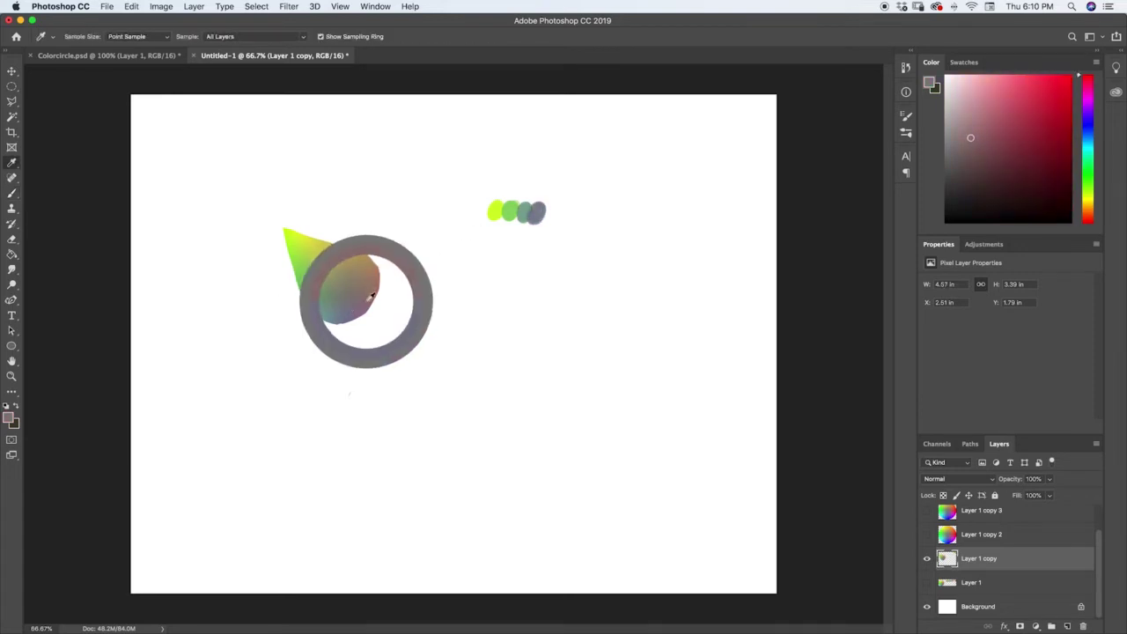
left_click(550, 212)
left_click(552, 213)
left_click(557, 208)
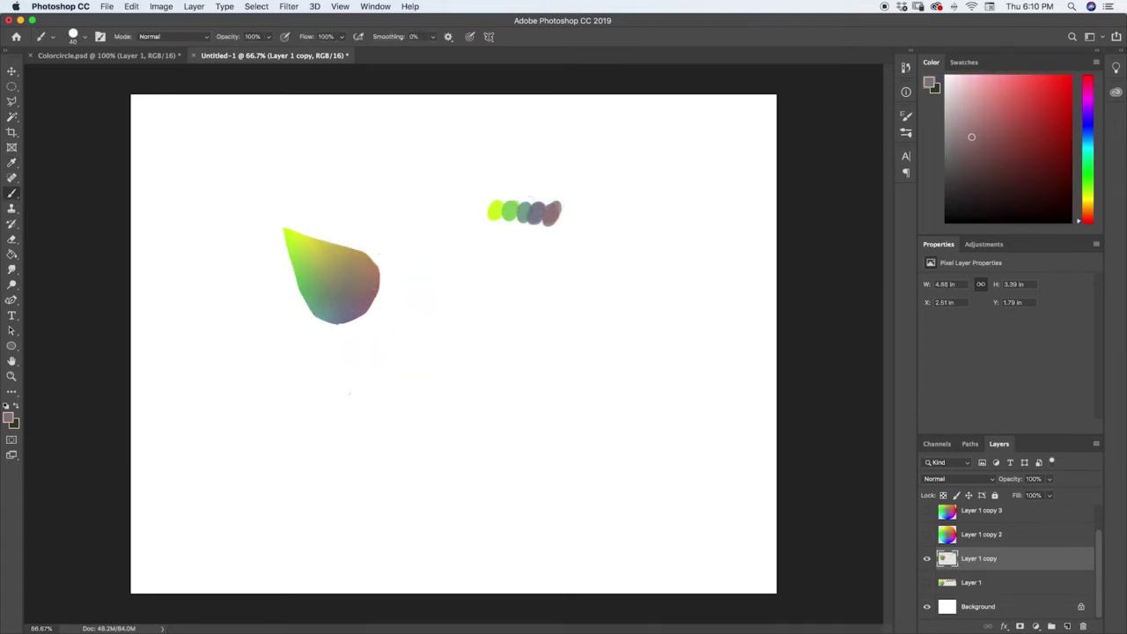
- Extend the palette row with reddish-brown and tan dabs sampled from the gamut's right and upper-right edges
left_click(373, 282, "alt")
left_click(566, 212)
left_click(564, 213)
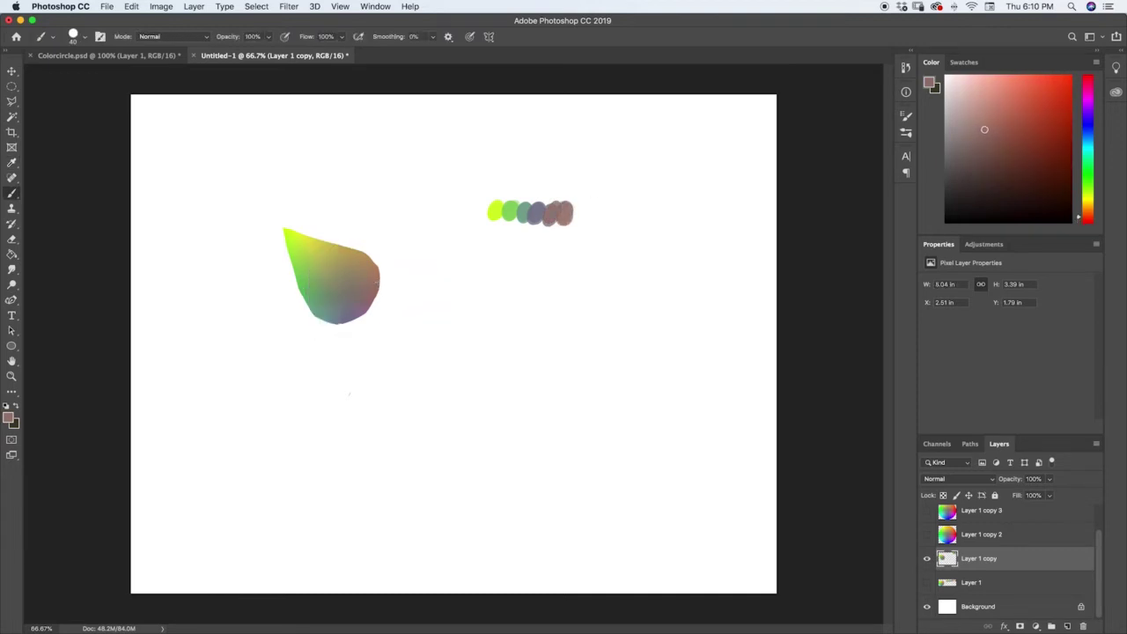
left_click(370, 255, "alt")
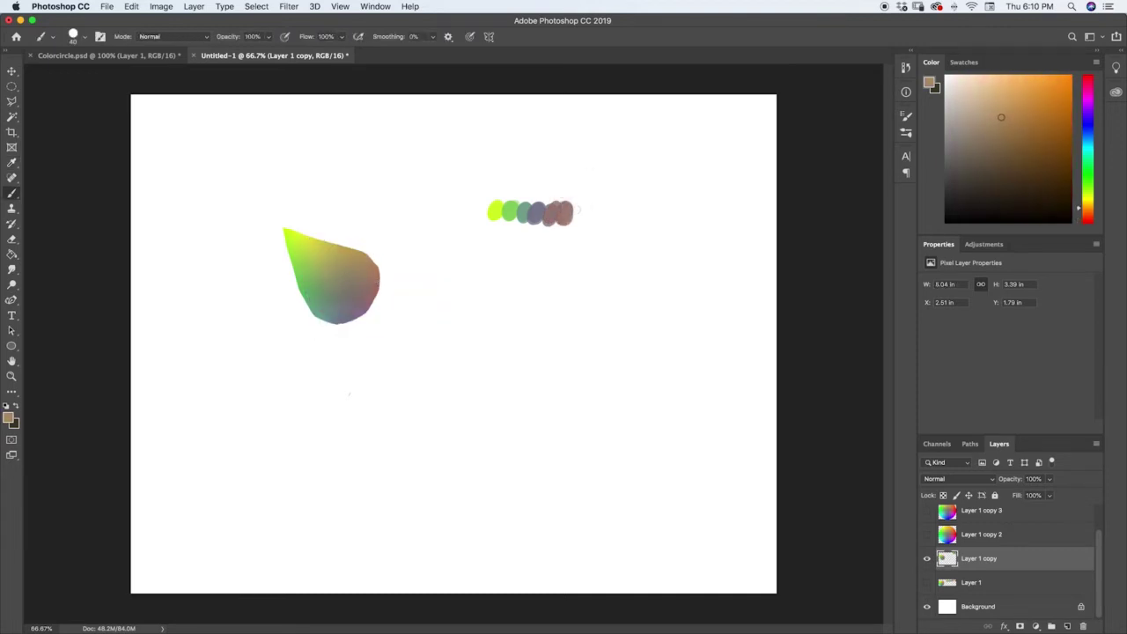
left_click(579, 212)
left_click(583, 213)
left_click(580, 206)
- Add a mustard dab at the row's right end and a yellow dab at its left end, sampled along the gamut's upper edge
left_click(337, 239, "alt")
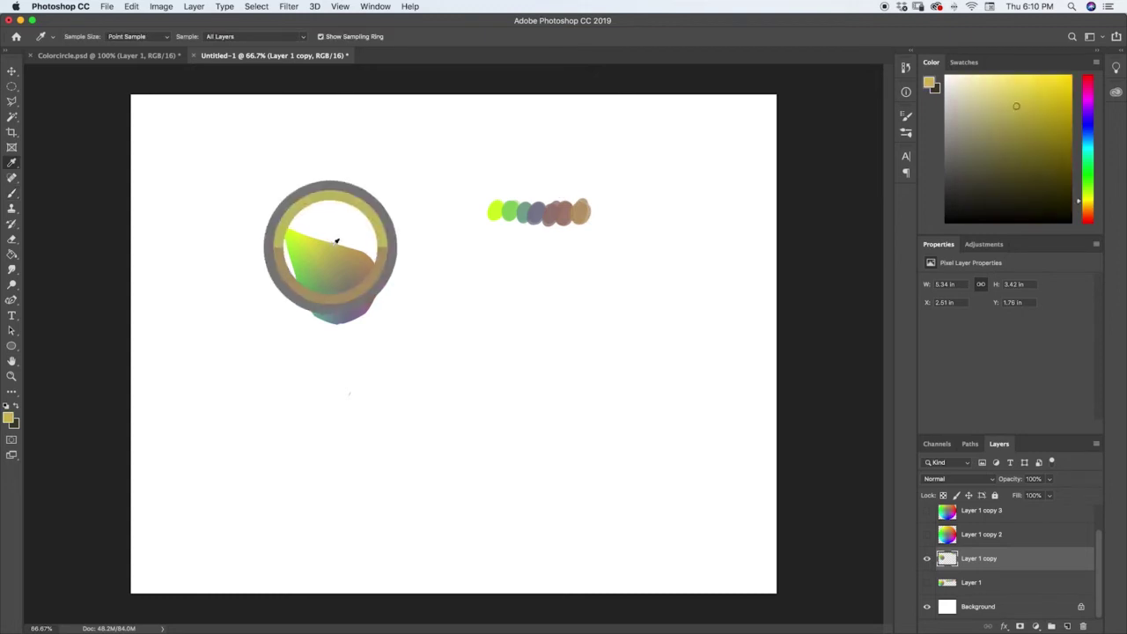
left_click(596, 212)
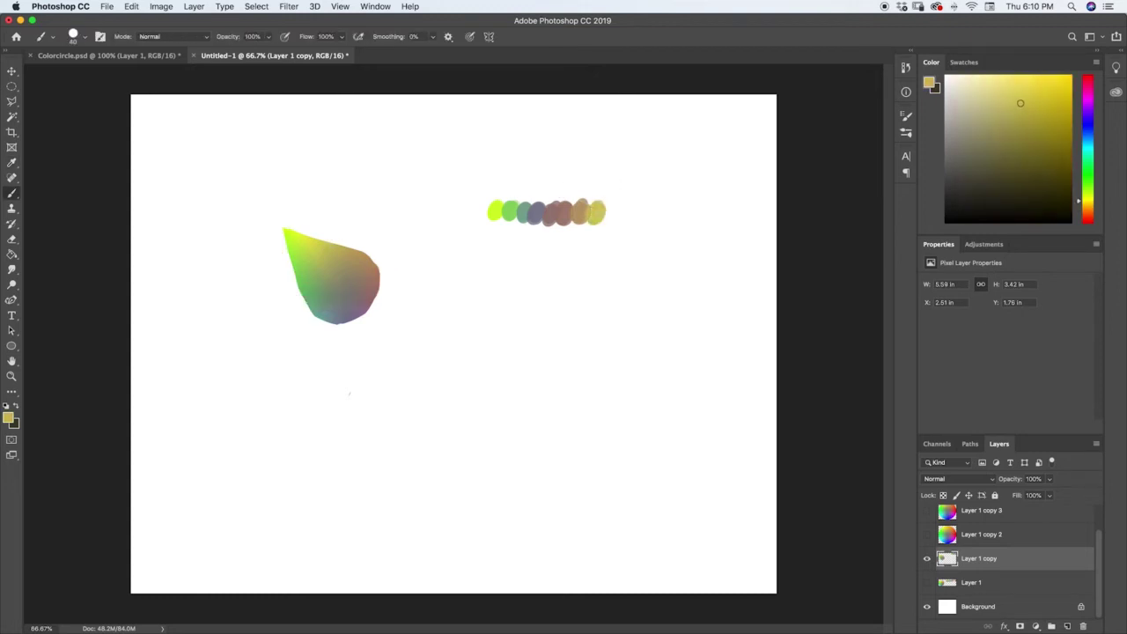
left_click(309, 240, "alt")
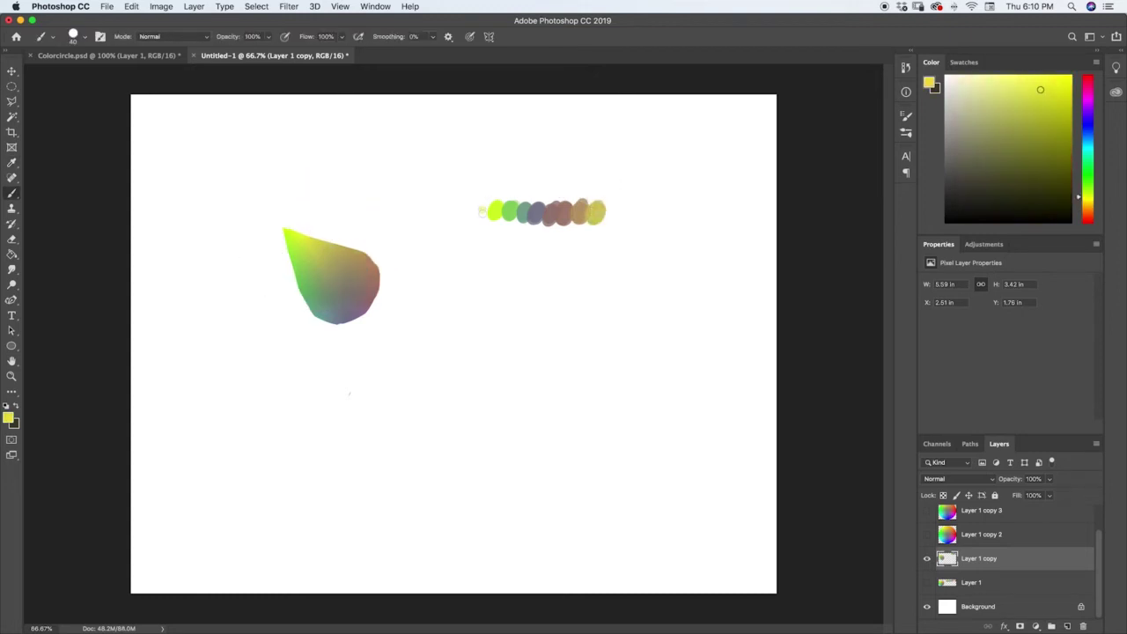
left_click(482, 212)
left_click_drag(520, 199, 518, 187)
mouse_move(495, 176)
left_mouse_down()
mouse_move(488, 225)
mouse_move(488, 190)
left_mouse_up()
key("super+z")
mouse_move(589, 146)
left_mouse_down()
mouse_move(562, 172)
mouse_move(592, 179)
mouse_move(566, 149)
mouse_move(489, 146)
left_mouse_up()
key("super+z")
key("super+z")
- Show Layer 1 copy 2 instead of Layer 1 copy and outline a narrow vertical diamond from orange-yellow to blue with the Polygonal Lasso
left_click(926, 534)
left_click(926, 558)
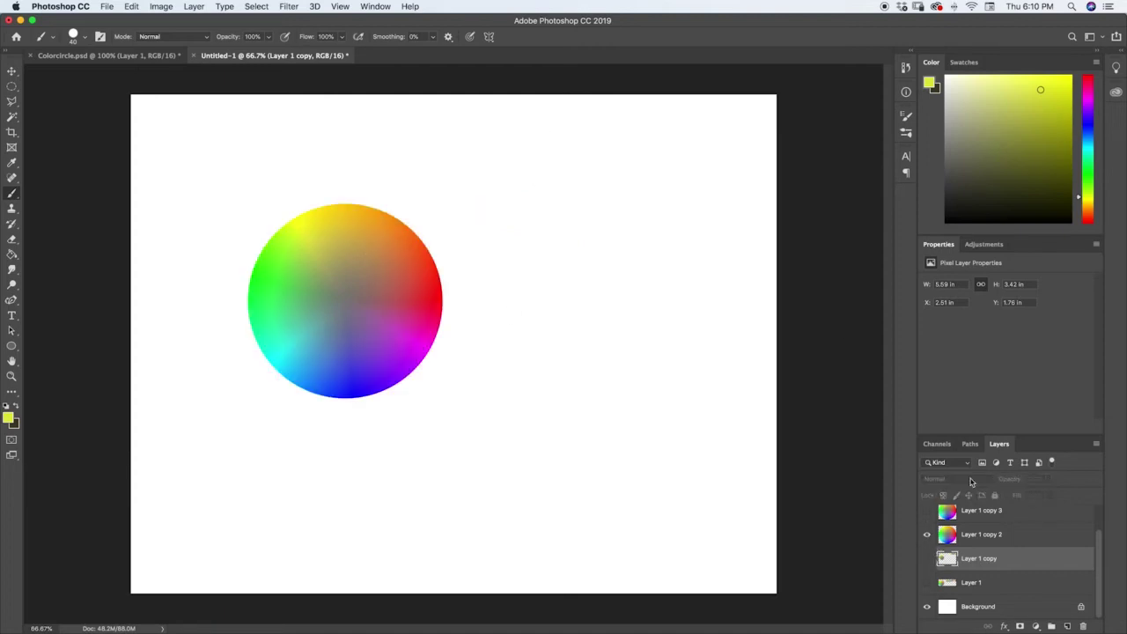
key("l")
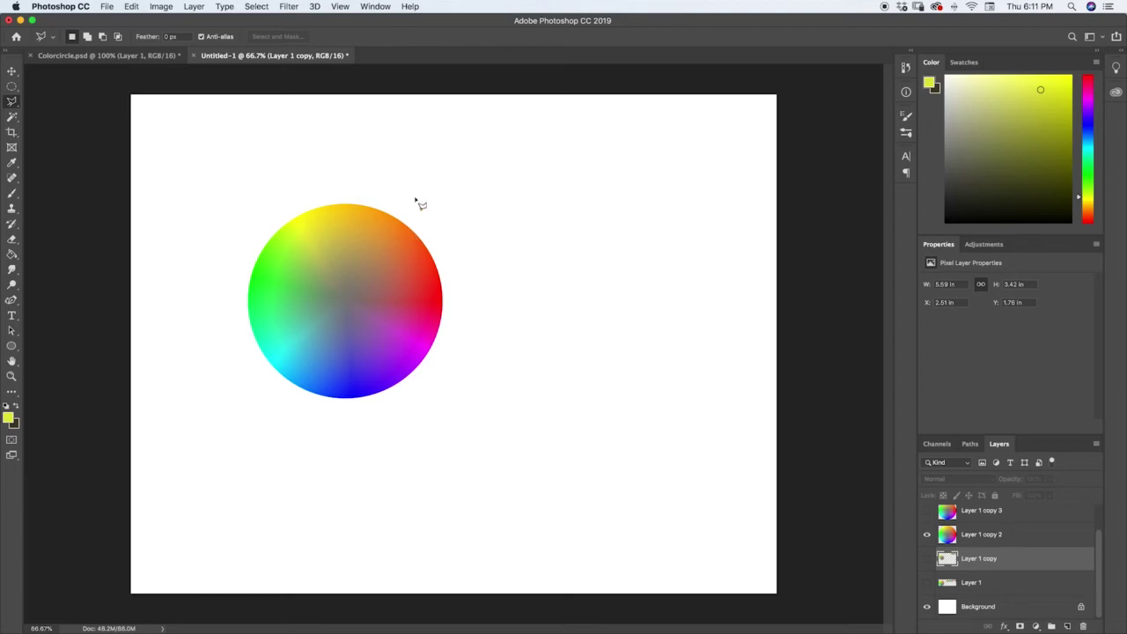
left_click(349, 387)
left_click(321, 297)
left_click(370, 300)
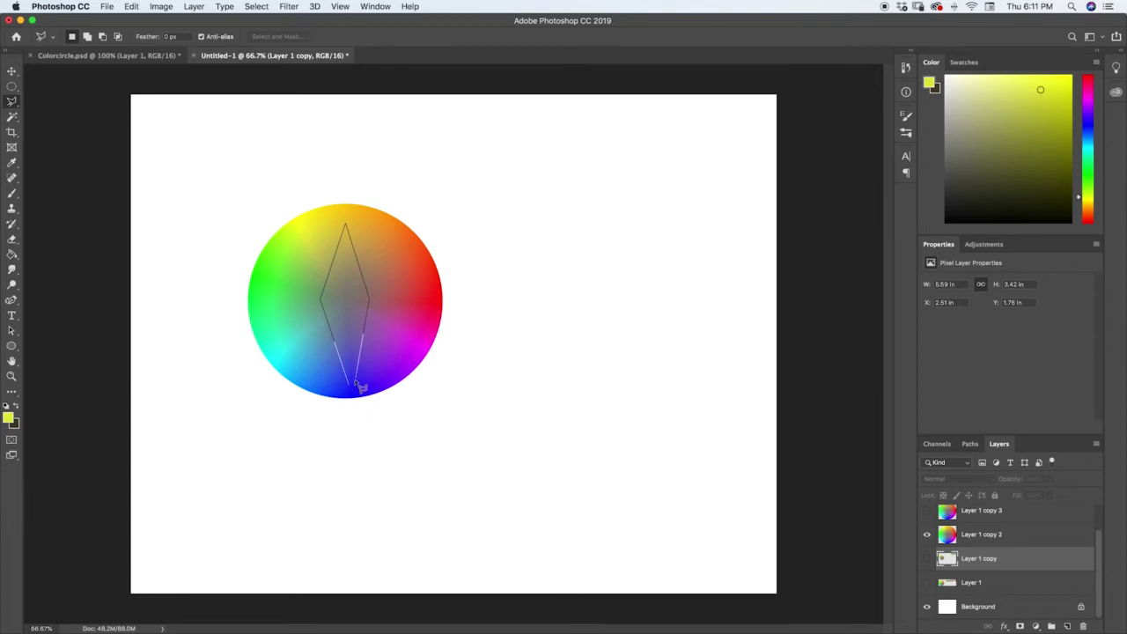
left_click(350, 382)
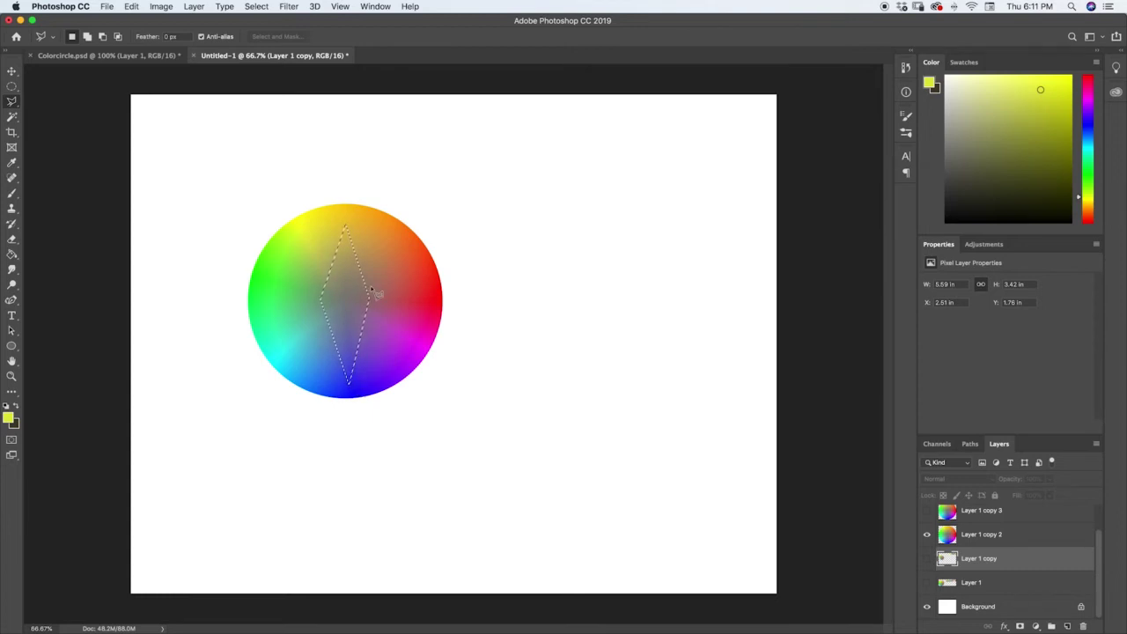
- Invert the diamond selection, delete everything outside it on Layer 1 copy 2, and deselect
key("shift+super+i")
left_click(968, 534)
key("Delete")
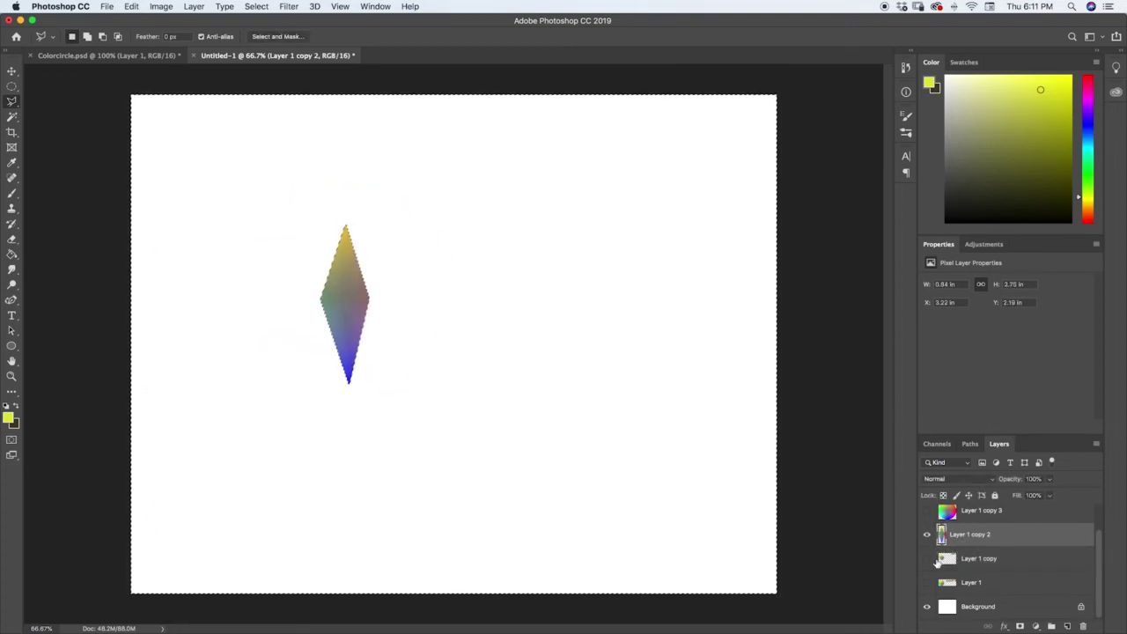
key("m")
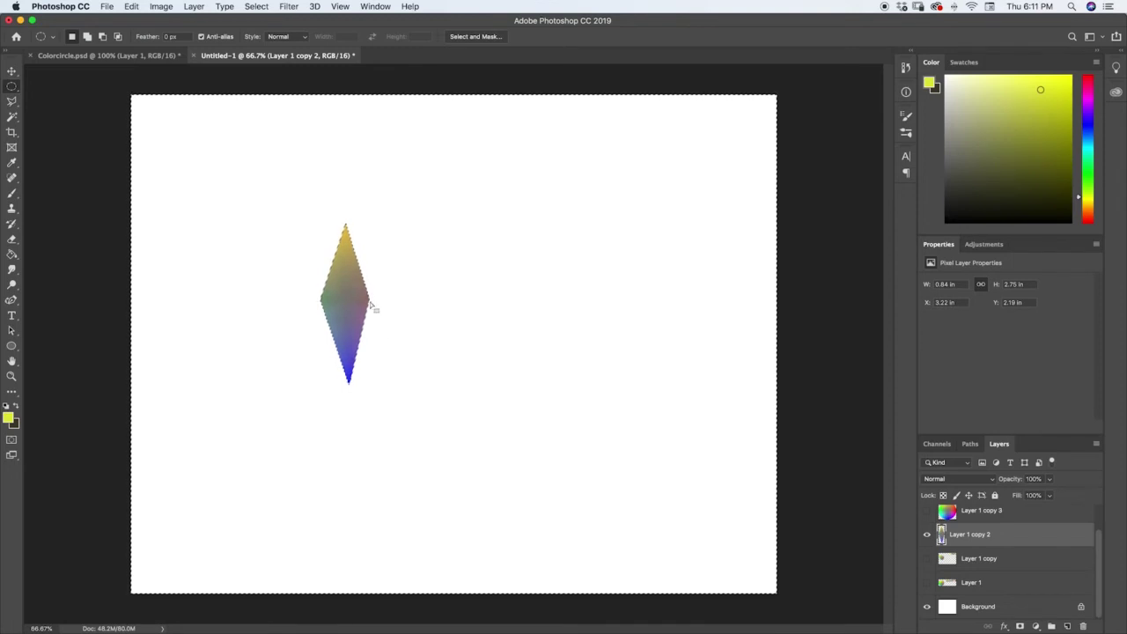
key("super+d")
- Start a palette row beside the diamond gamut with blue and golden-yellow dabs sampled from its lower and upper tips
key("i")
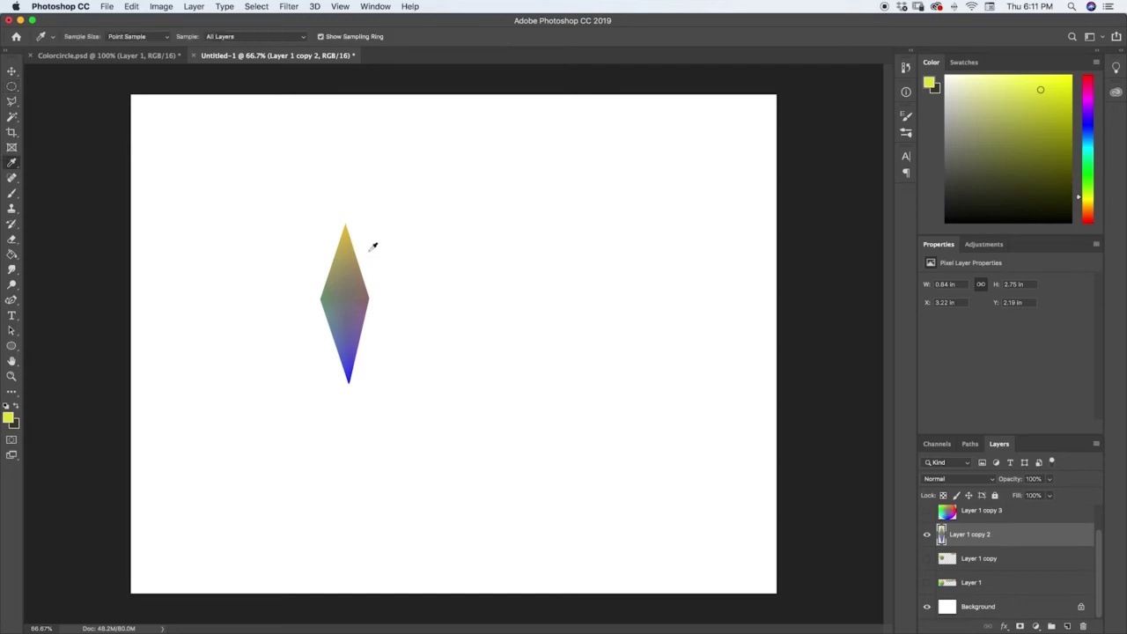
left_click_drag(339, 292, 352, 363)
key("b")
left_click(463, 240)
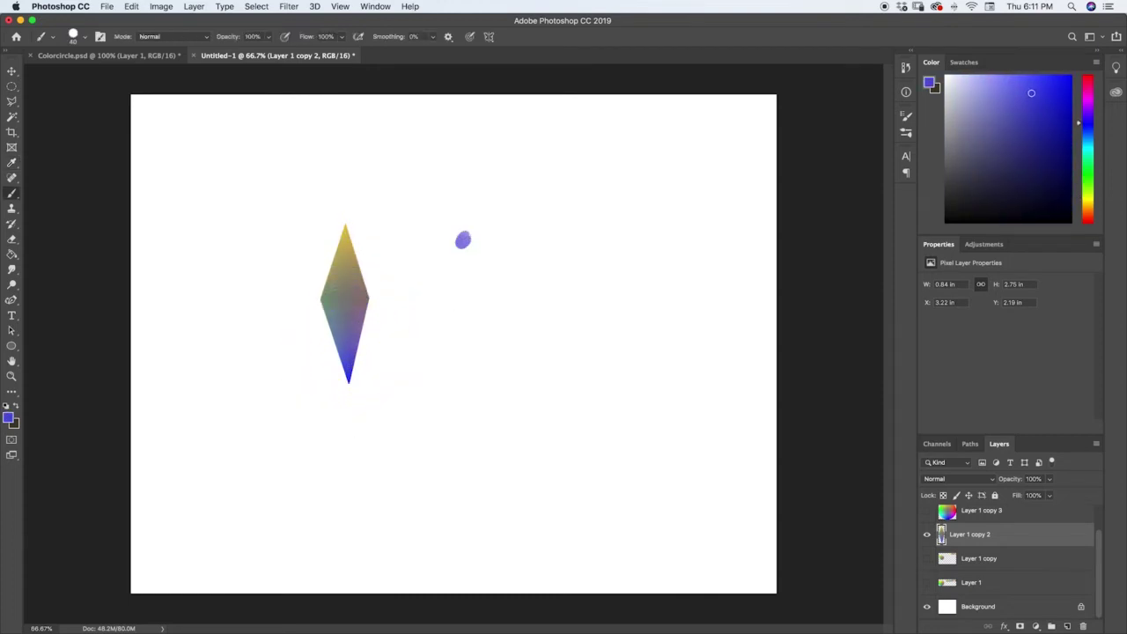
left_click(350, 229, "alt")
left_click(476, 239)
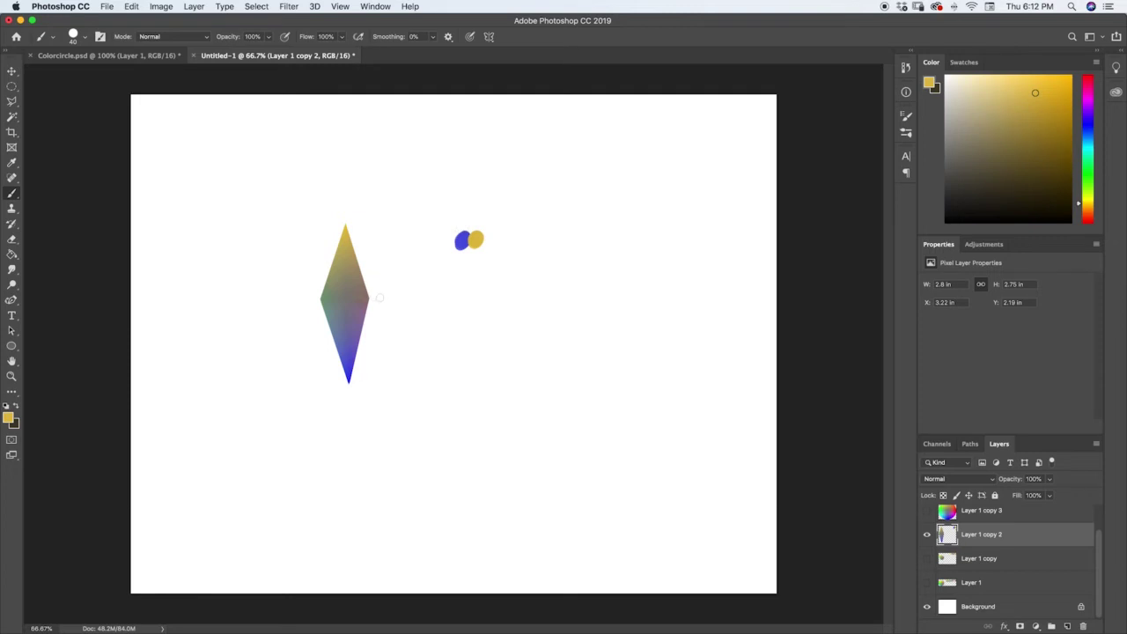
left_click_drag(368, 298, 393, 295)
left_click_drag(305, 302, 326, 300)
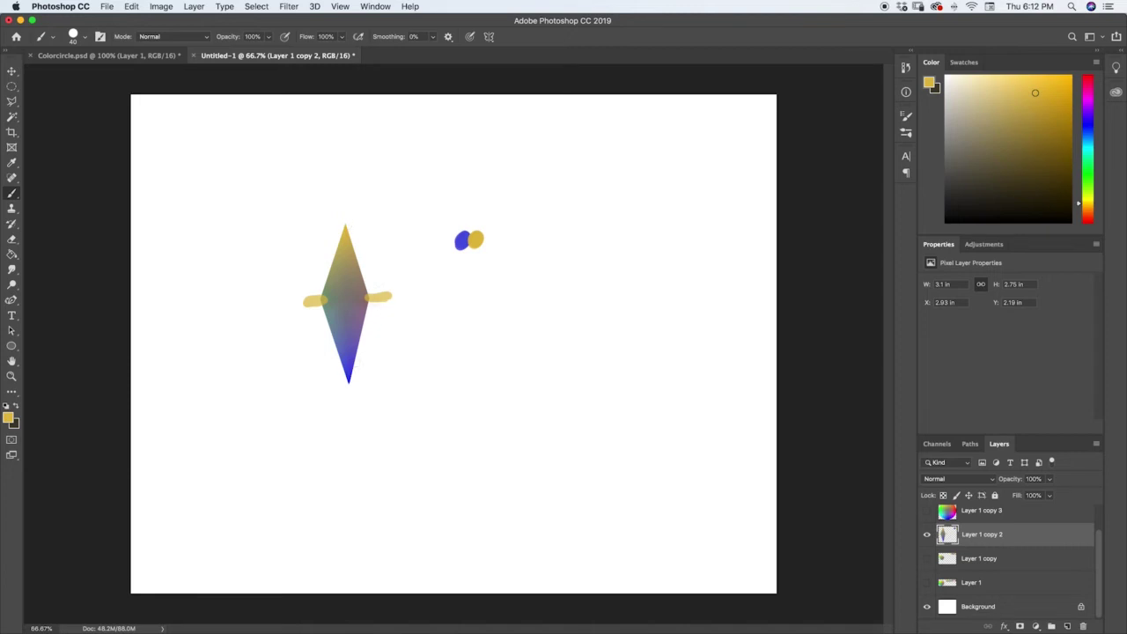
key("super+z")
key("super+z")
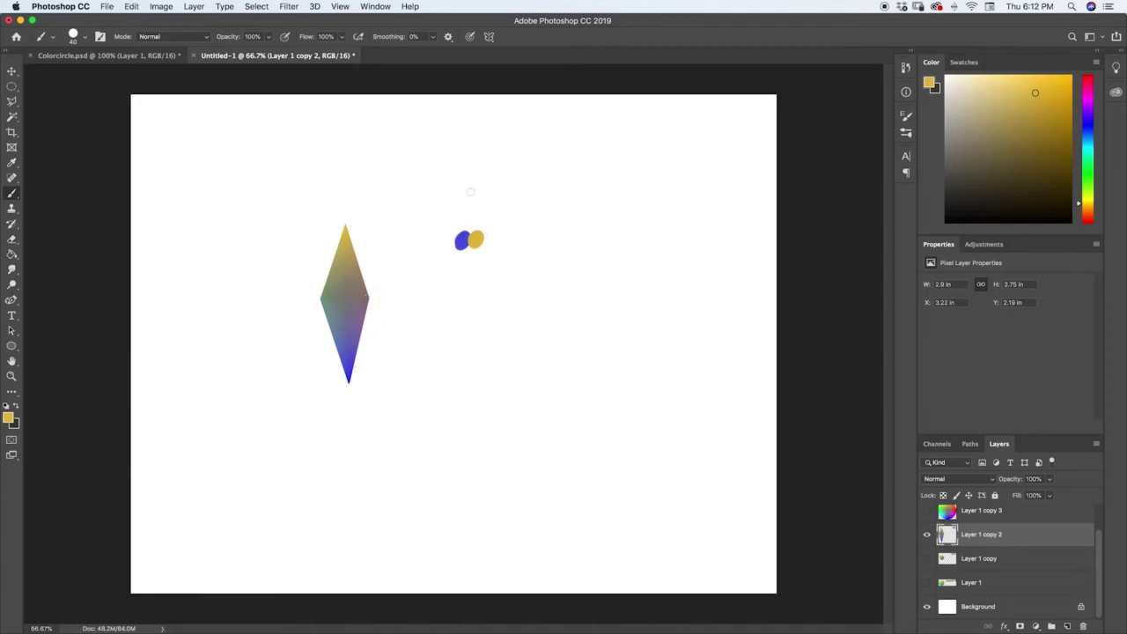
- Extend the row on both sides with muted blue, purple, mauve-brown, sage green and olive dabs sampled around the diamond's edges
left_click(337, 323, "alt")
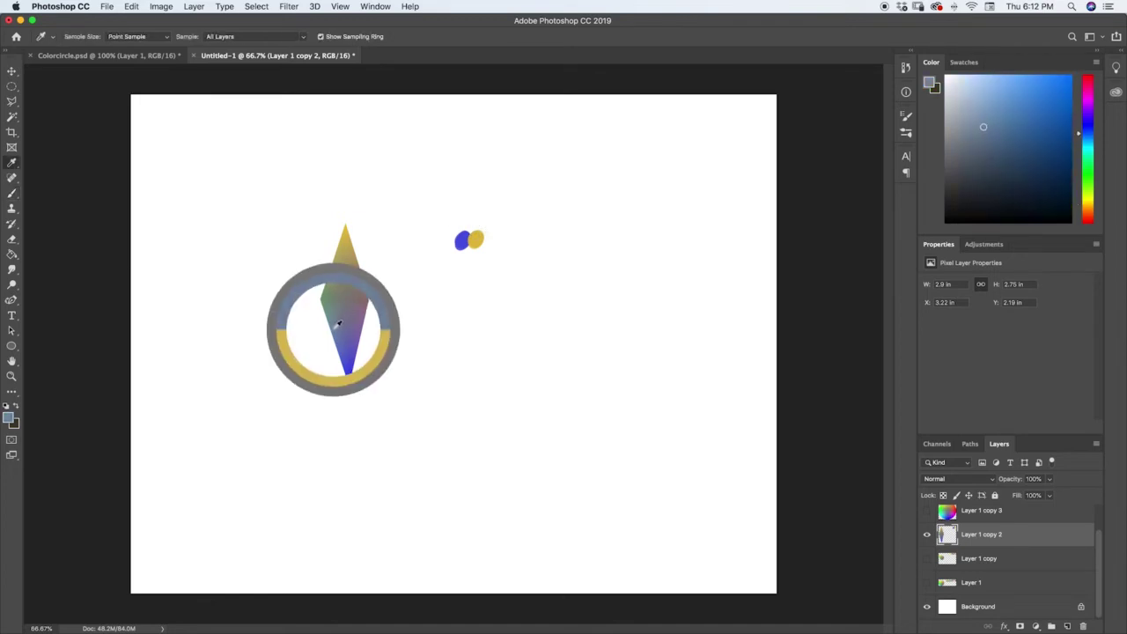
mouse_move(453, 240)
left_mouse_down()
mouse_move(362, 323)
mouse_move(489, 240)
mouse_move(367, 294)
mouse_move(501, 241)
mouse_move(329, 287)
mouse_move(439, 241)
mouse_move(333, 273)
mouse_move(429, 241)
left_mouse_up()
left_click(354, 319, "alt")
left_click(372, 280, "alt")
left_click(332, 286, "alt")
left_click(338, 256, "alt")
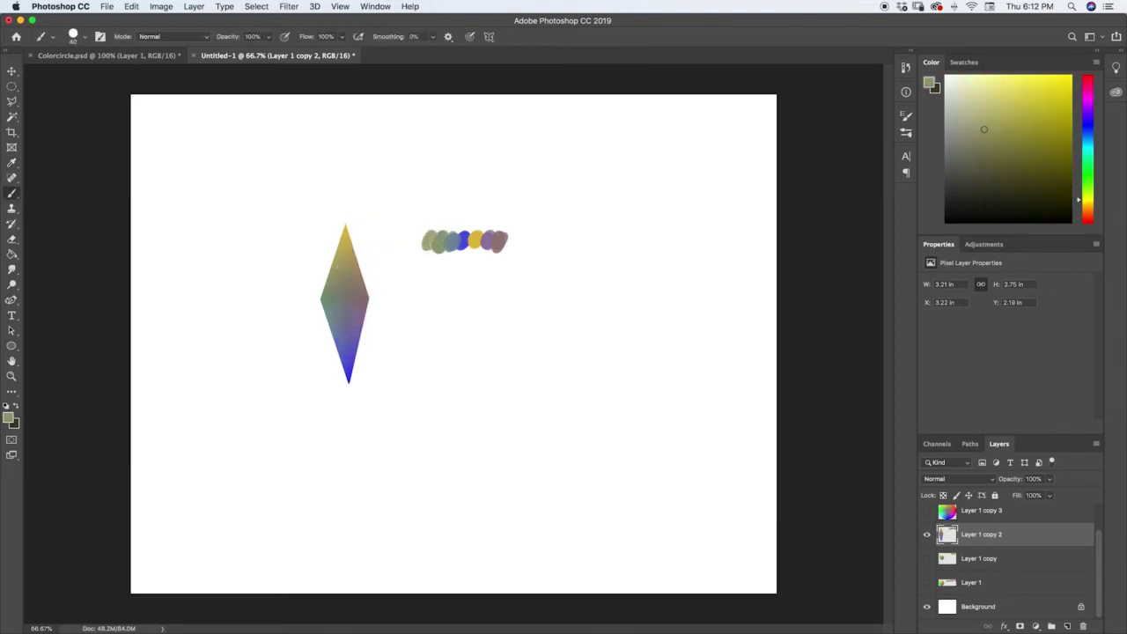
- Add a khaki-brown dab above the row's right end and a dusty mauve dab beside it, sampled from the diamond's right edges
left_click(361, 268, "alt")
left_click_drag(503, 219, 498, 222)
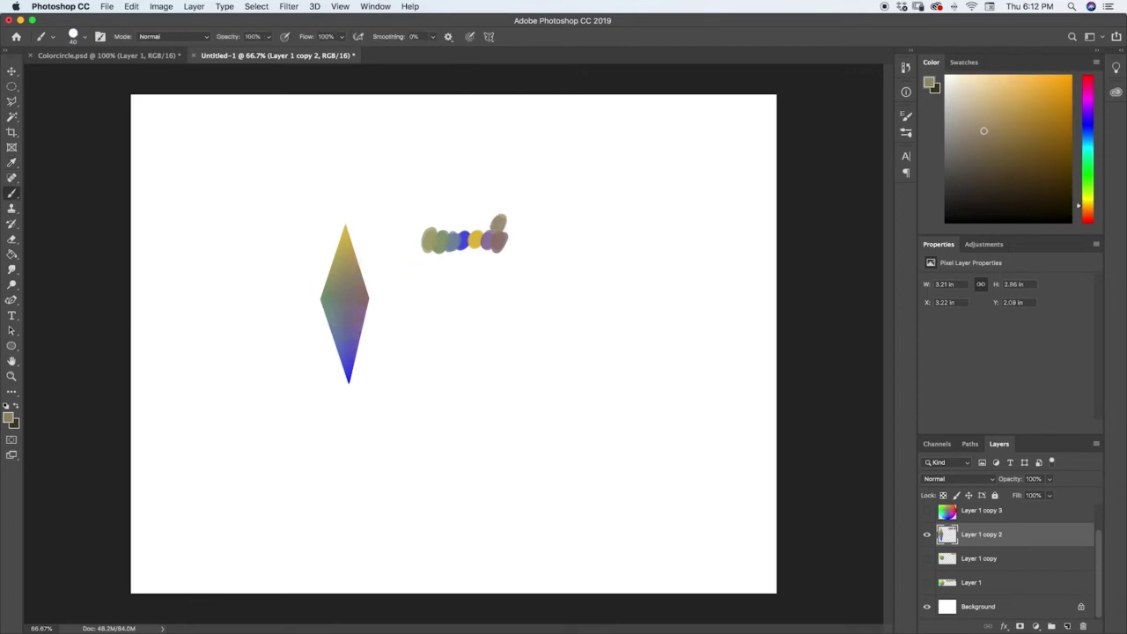
left_click(365, 322, "alt")
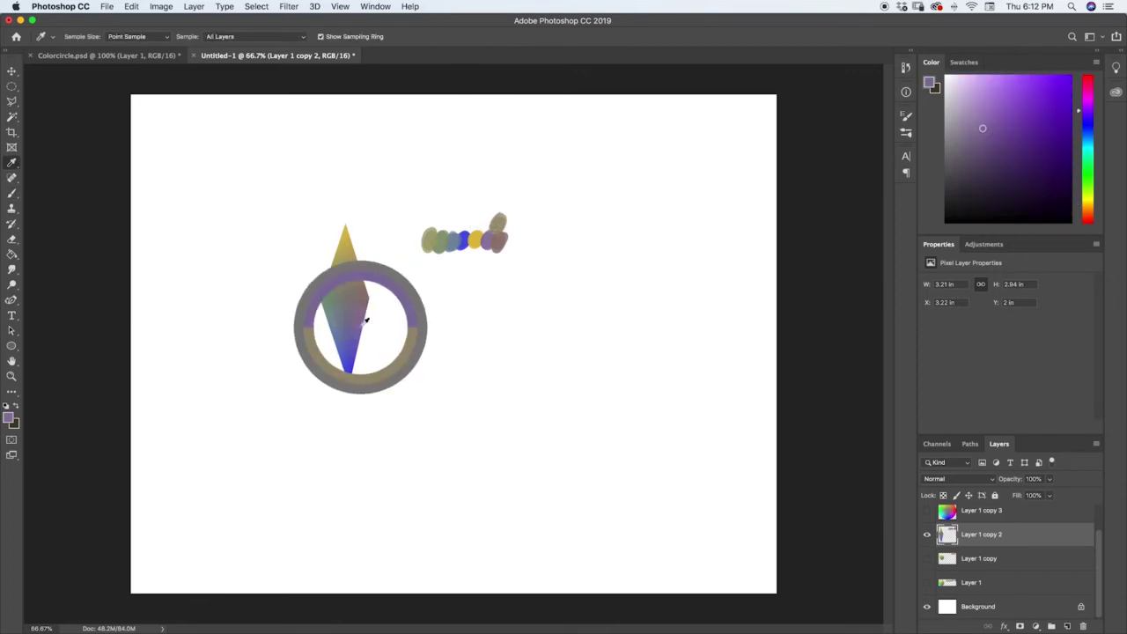
left_click_drag(505, 245, 508, 243)
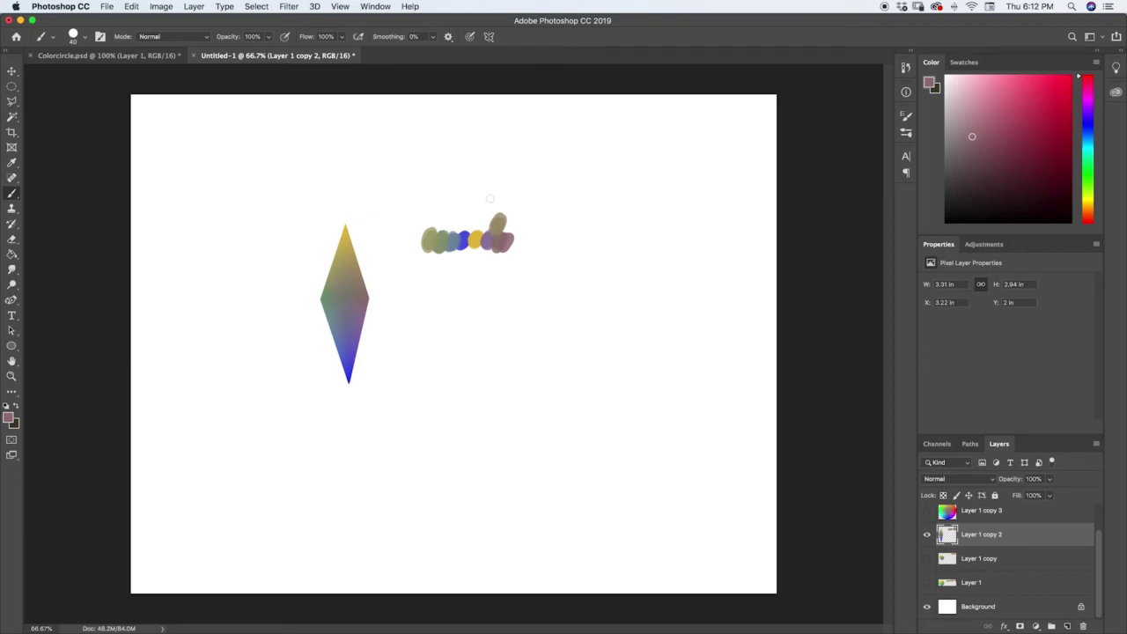
- Select Layer 1 copy 3, hide Layer 1 copy 2, show the new wheel, and undo a stray brush dab
left_click(986, 512)
left_click(926, 542)
left_click(927, 516)
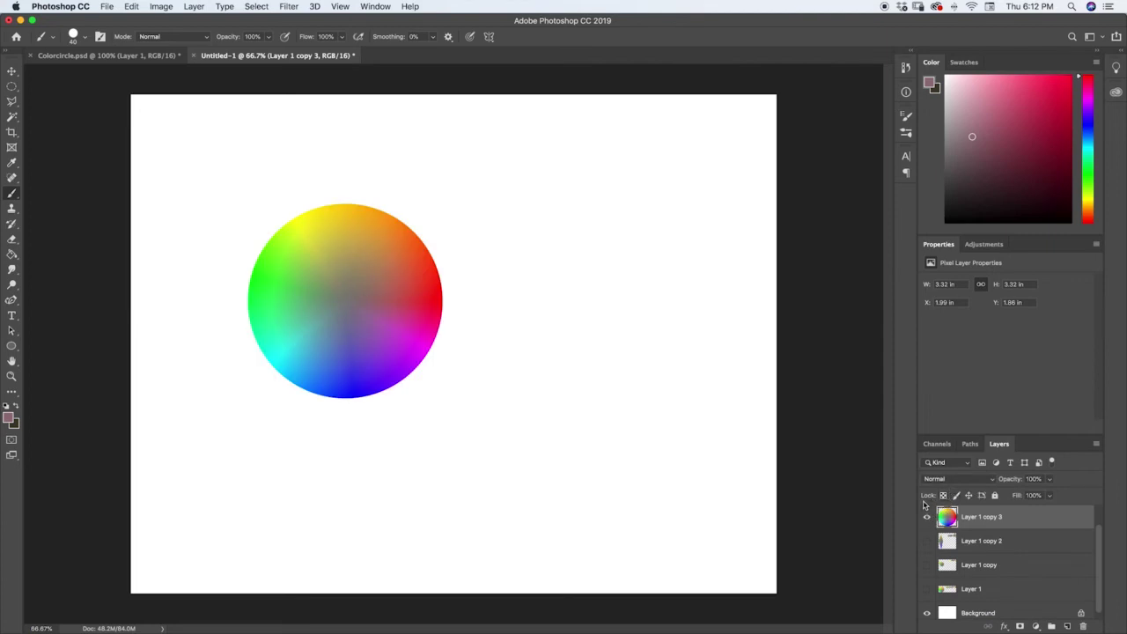
left_click(550, 390)
key("super+z")
- Erase the wheel's outer areas with a 150 px eraser, leaving an irregular three-lobed gamut with olive, red-orange and blue tips
key("e")
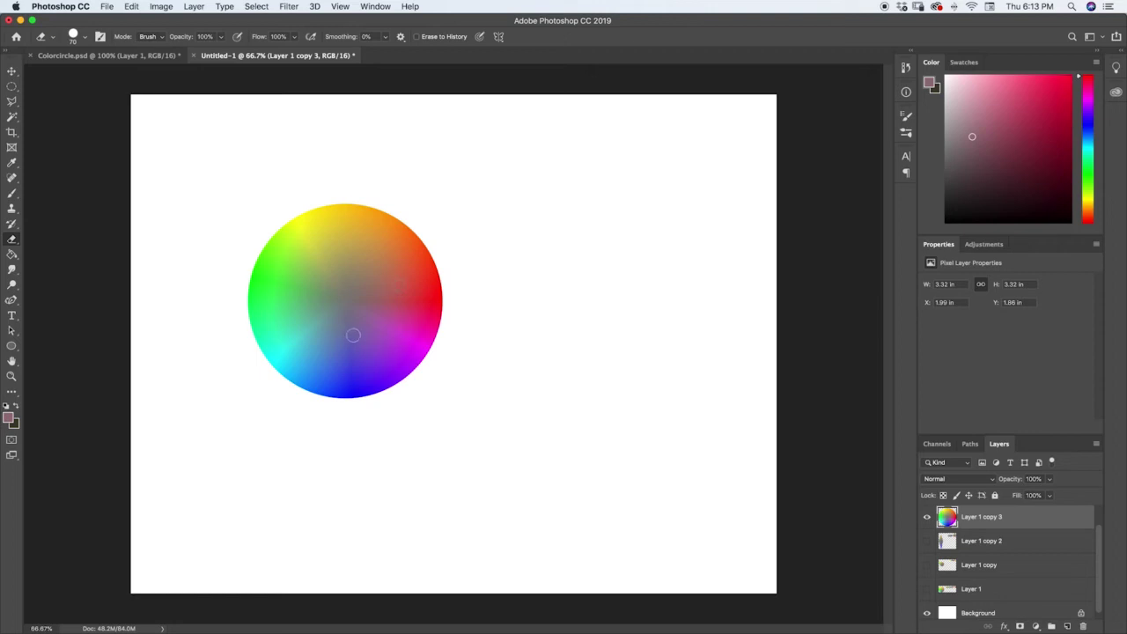
mouse_move(352, 336)
left_mouse_down()
mouse_move(339, 344)
mouse_move(396, 308)
mouse_move(421, 262)
mouse_move(414, 294)
mouse_move(412, 246)
mouse_move(368, 271)
mouse_move(343, 245)
mouse_move(323, 257)
mouse_move(314, 331)
mouse_move(335, 347)
mouse_move(309, 236)
mouse_move(350, 227)
mouse_move(379, 247)
mouse_move(404, 224)
mouse_move(426, 308)
mouse_move(370, 357)
mouse_move(297, 352)
mouse_move(309, 238)
mouse_move(329, 213)
mouse_move(238, 294)
mouse_move(275, 314)
mouse_move(299, 368)
mouse_move(384, 364)
mouse_move(443, 297)
mouse_move(429, 354)
left_mouse_up()
key("super+z")
key("bracketright")
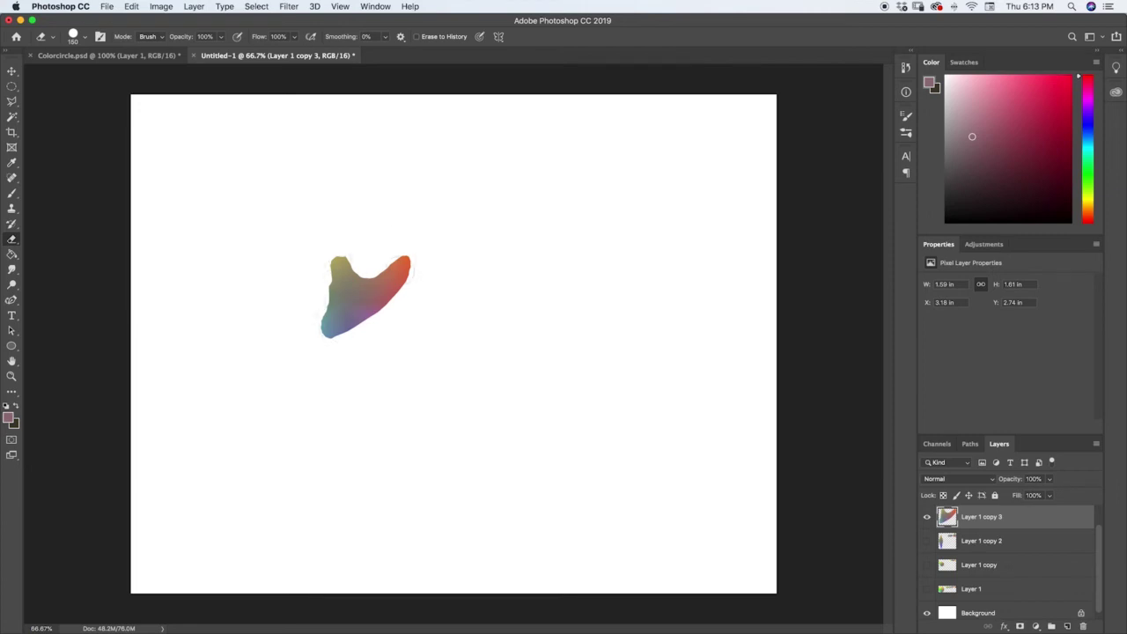
- Start a palette row beside the three-lobed gamut with olive and red-orange dabs sampled from its upper lobes
key("i")
left_click(354, 250)
key("b")
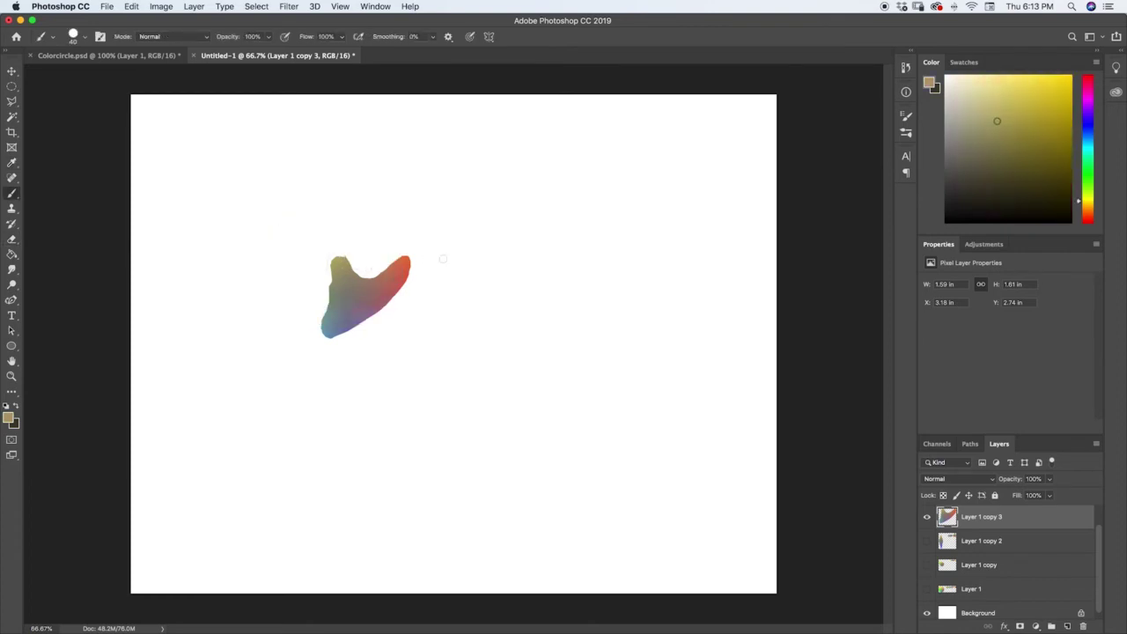
left_click_drag(484, 204, 486, 207)
key("i")
key("b")
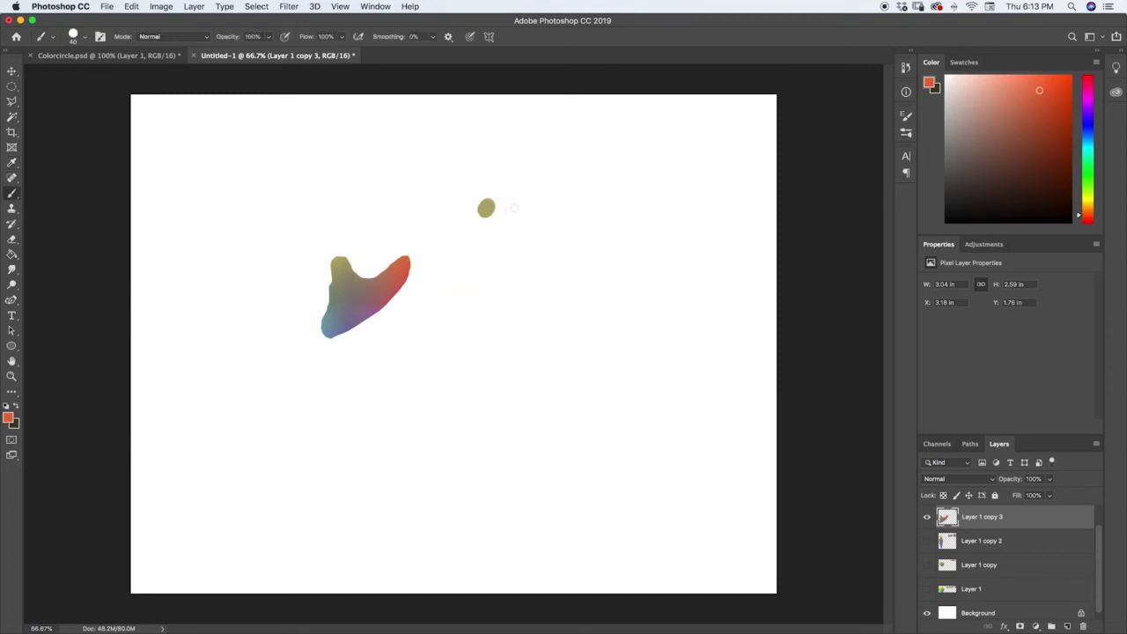
mouse_move(500, 210)
left_mouse_down()
mouse_move(371, 276)
mouse_move(524, 208)
mouse_move(367, 308)
mouse_move(542, 206)
mouse_move(354, 300)
mouse_move(558, 204)
mouse_move(338, 302)
mouse_move(573, 208)
mouse_move(331, 322)
mouse_move(593, 208)
left_mouse_up()
- Continue the row with brown, purple, grey-mauve, grey-green and blue dabs sampled from the gamut, and sample a muted green from its left edge
left_click(340, 273, "alt")
left_click(362, 306, "alt")
left_click(354, 295, "alt")
left_click(328, 313, "alt")
left_click(327, 325, "alt")
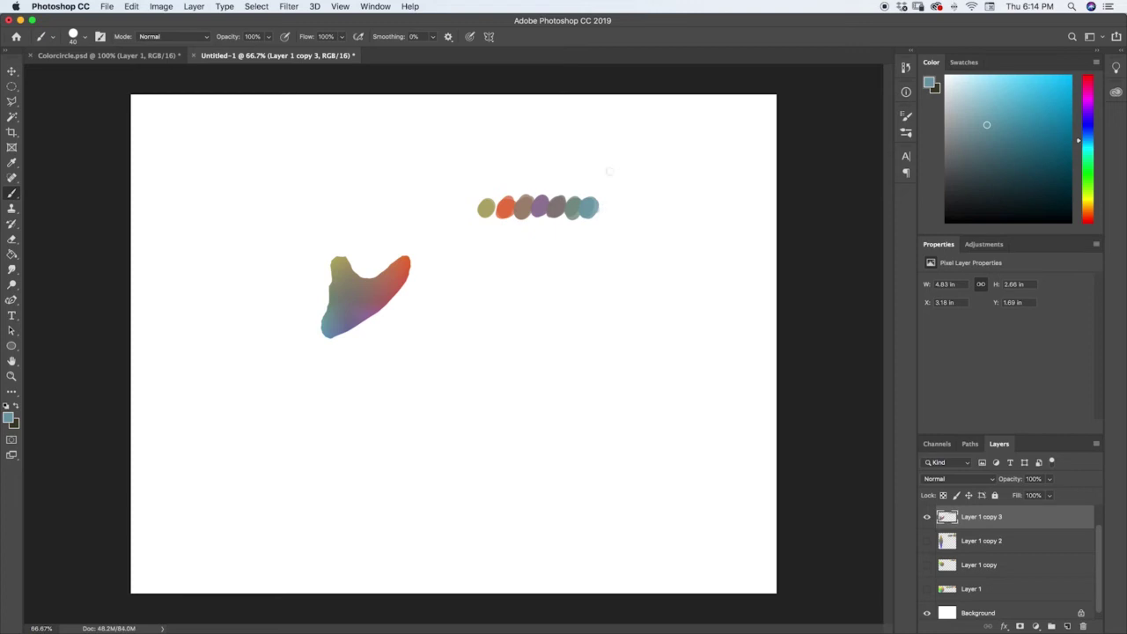
left_click(333, 298, "alt")
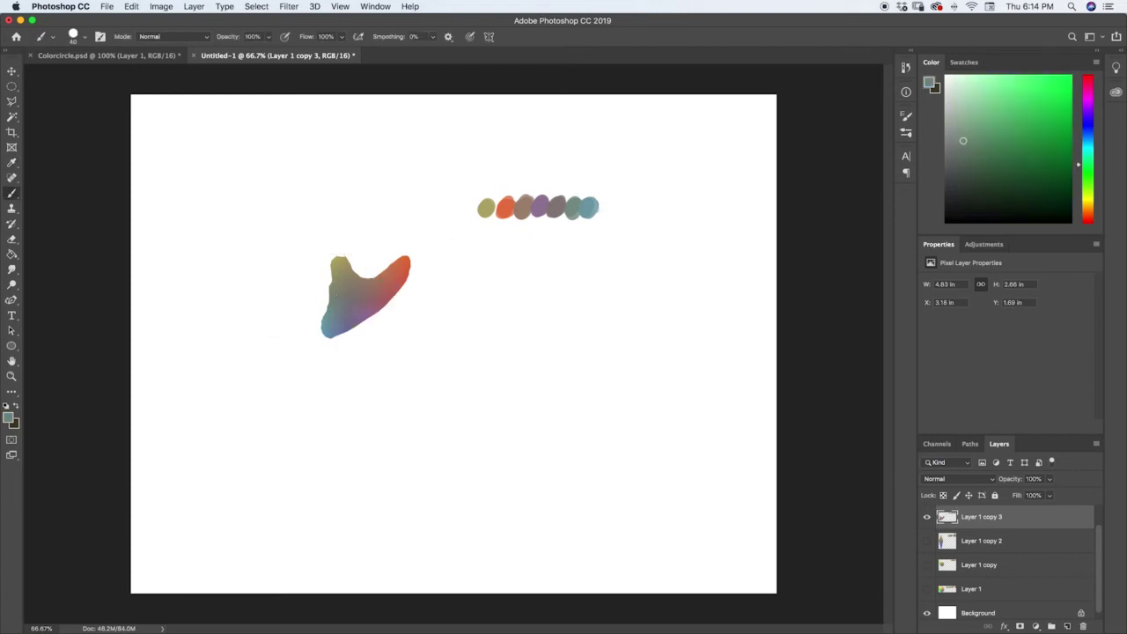
- Outline the three-lobed gamut and its palette row together with a Polygonal Lasso selection
key("l")
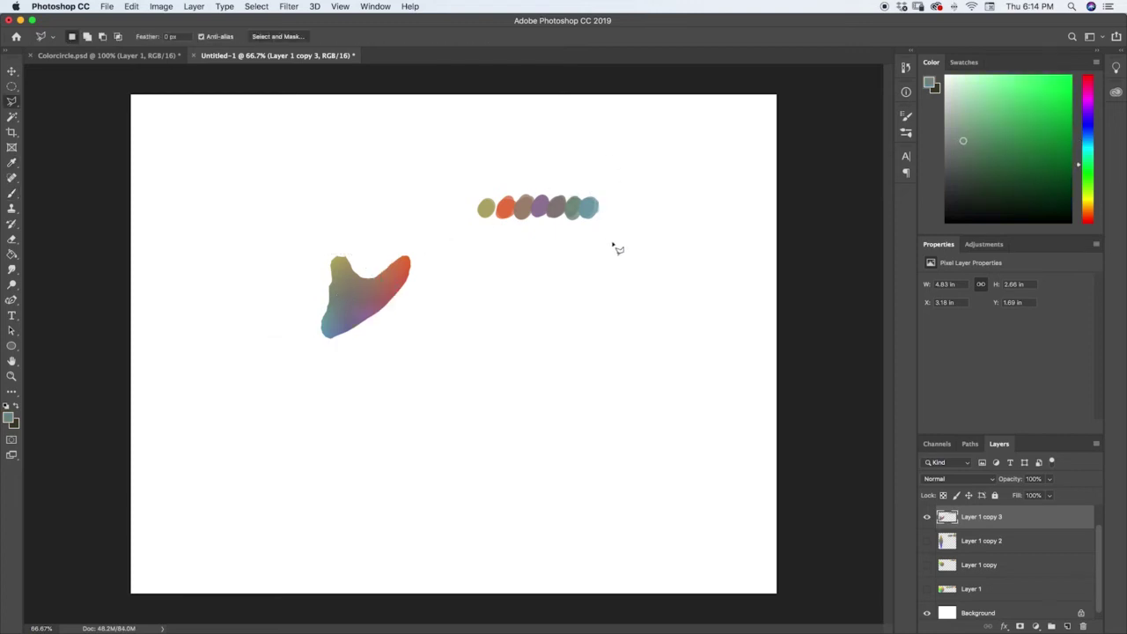
left_click(612, 276)
left_click(622, 164)
left_click(494, 134)
left_click(247, 357)
left_click(355, 395)
left_click(539, 333)
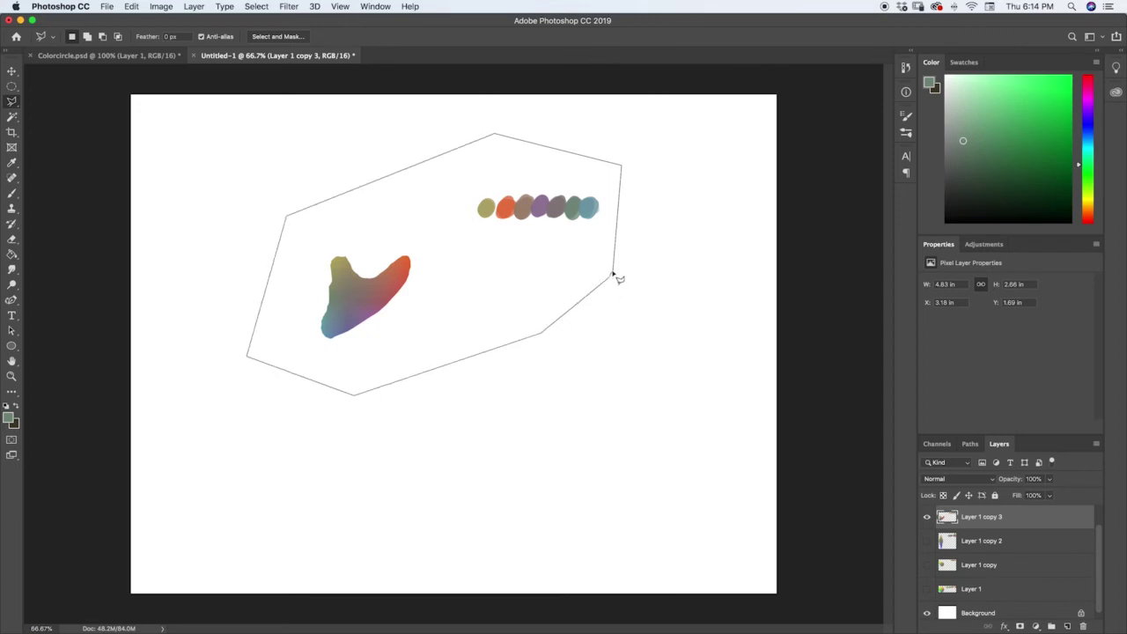
left_click(613, 277)
- Move the selected gamut and palette row up into the canvas's upper-left area, and deselect them
key("m")
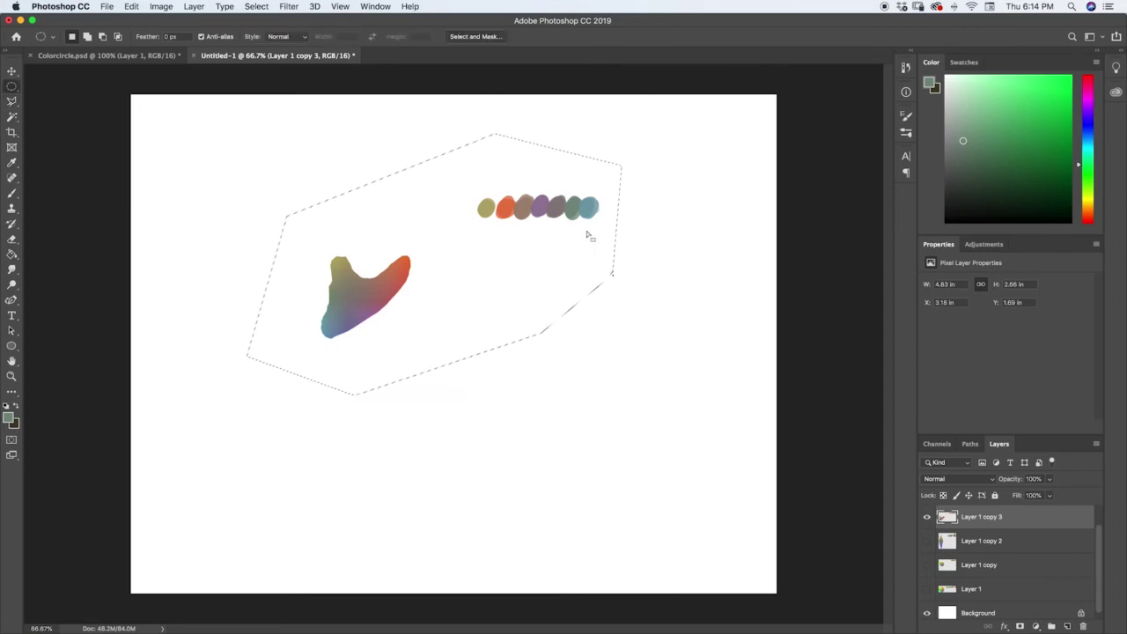
mouse_move(602, 220)
left_mouse_down()
mouse_move(535, 227)
mouse_move(612, 225)
mouse_move(461, 232)
mouse_move(410, 183)
mouse_move(428, 187)
left_mouse_up()
key("v")
key("super+d")
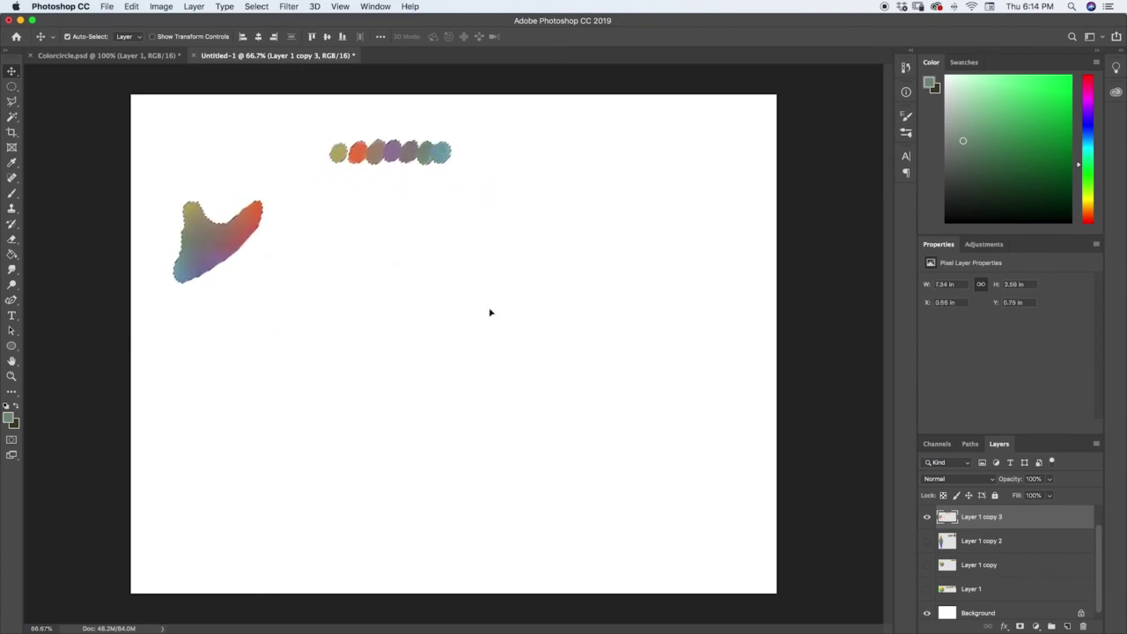
key("m")
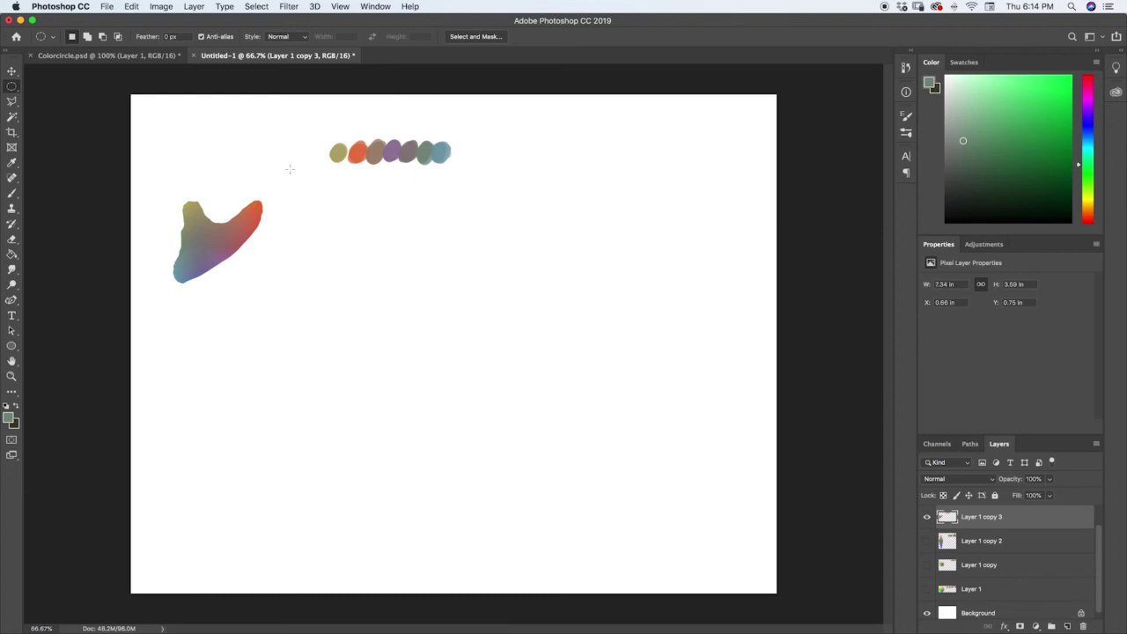
key("i")
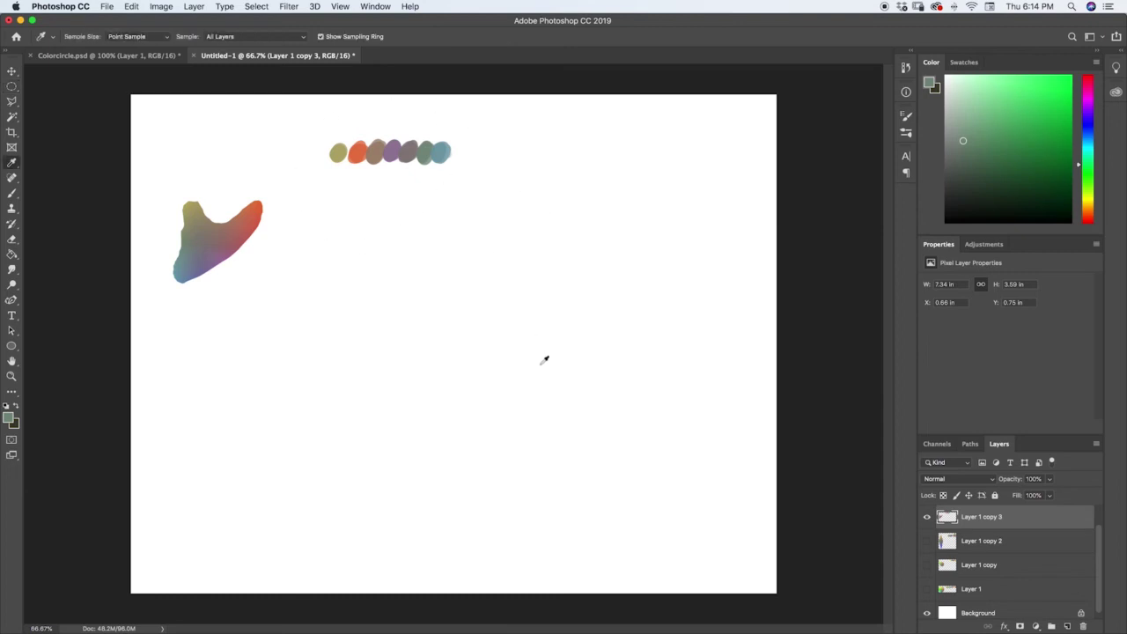
key("b")
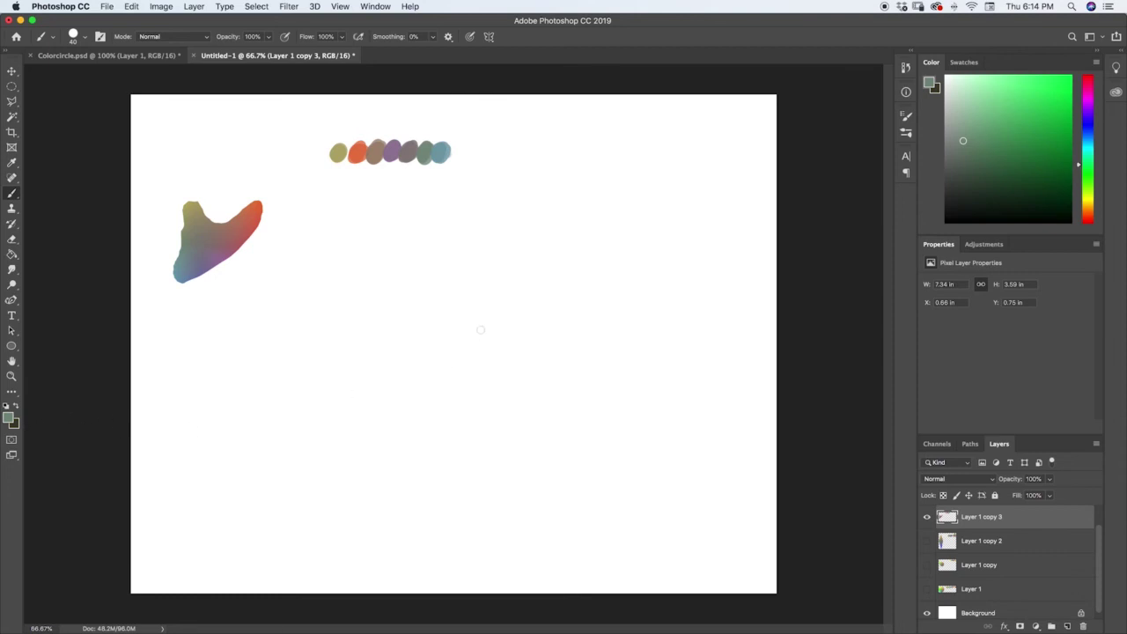
- Sketch a sphere outline, a flat cast-shadow ellipse beneath it and a light-direction arrow from the upper right in near-black with a size 10 brush
left_click_drag(962, 141, 962, 198)
key("bracketleft")
mouse_move(452, 303)
left_mouse_down()
mouse_move(498, 419)
mouse_move(535, 324)
mouse_move(411, 388)
mouse_move(533, 321)
mouse_move(539, 370)
mouse_move(519, 423)
mouse_move(414, 335)
mouse_move(406, 379)
mouse_move(472, 299)
left_mouse_up()
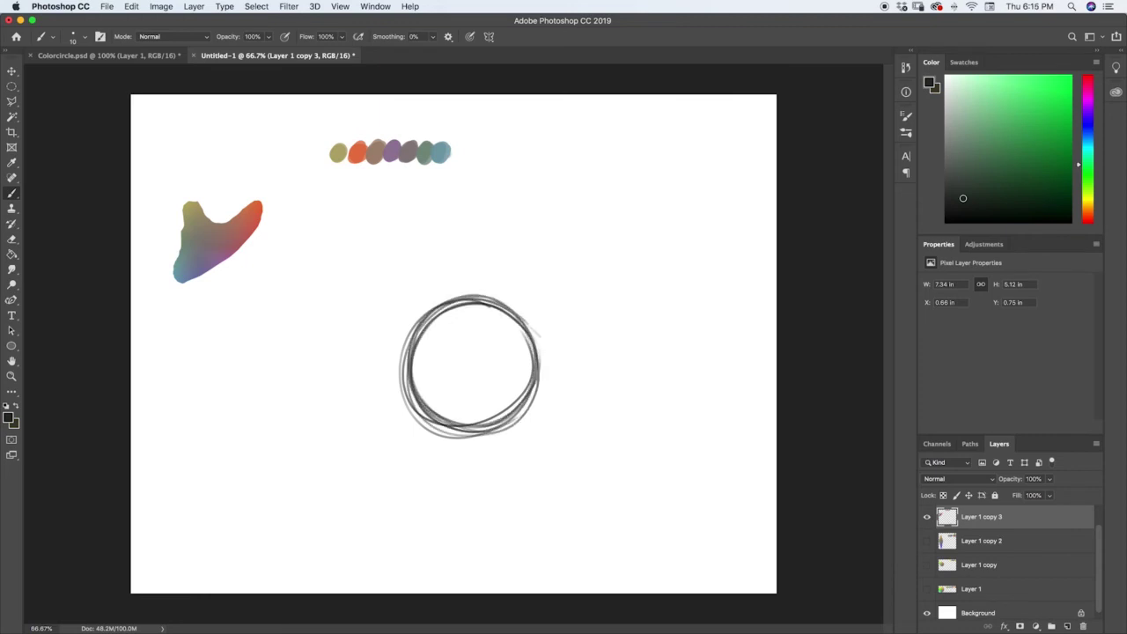
left_click_drag(414, 364, 422, 388)
mouse_move(509, 428)
left_mouse_down()
mouse_move(535, 447)
mouse_move(335, 440)
mouse_move(476, 428)
mouse_move(458, 428)
left_mouse_up()
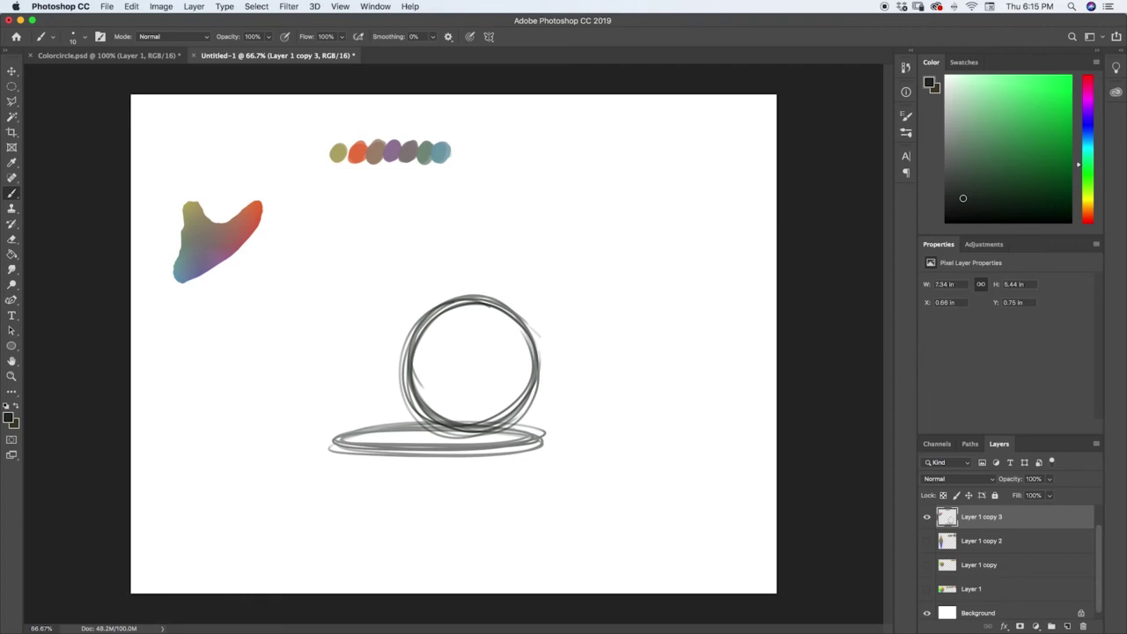
mouse_move(618, 153)
left_mouse_down()
mouse_move(562, 230)
mouse_move(588, 209)
mouse_move(572, 205)
mouse_move(560, 230)
mouse_move(588, 209)
left_mouse_up()
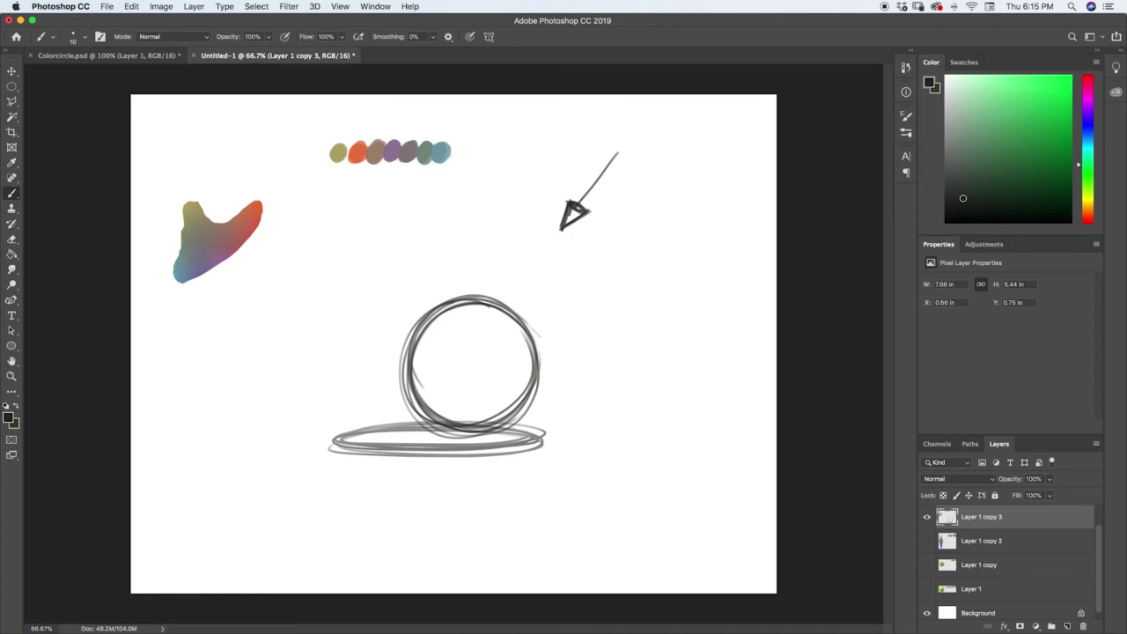
- Paint the sphere's upper-right lit area in light yellow based on the palette's olive dab with a size 125 brush, and lighten its centre
left_click(341, 152, "alt")
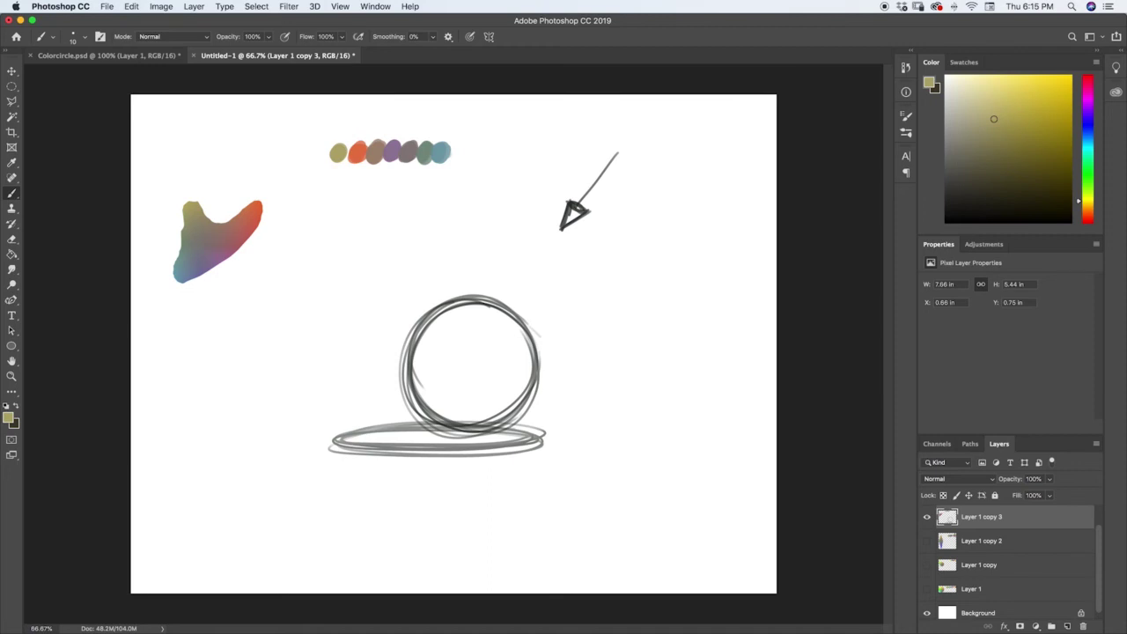
left_click_drag(994, 119, 995, 86)
key("]")
key("]")
key("]")
key("]")
key("]")
key("]")
key("]")
key("]")
key("]")
key("]")
mouse_move(510, 337)
left_mouse_down()
mouse_move(502, 328)
mouse_move(502, 348)
mouse_move(482, 317)
mouse_move(475, 324)
mouse_move(498, 361)
mouse_move(480, 348)
mouse_move(523, 348)
mouse_move(484, 366)
left_mouse_up()
mouse_move(471, 313)
left_mouse_down()
mouse_move(502, 324)
mouse_move(523, 357)
mouse_move(485, 330)
left_mouse_up()
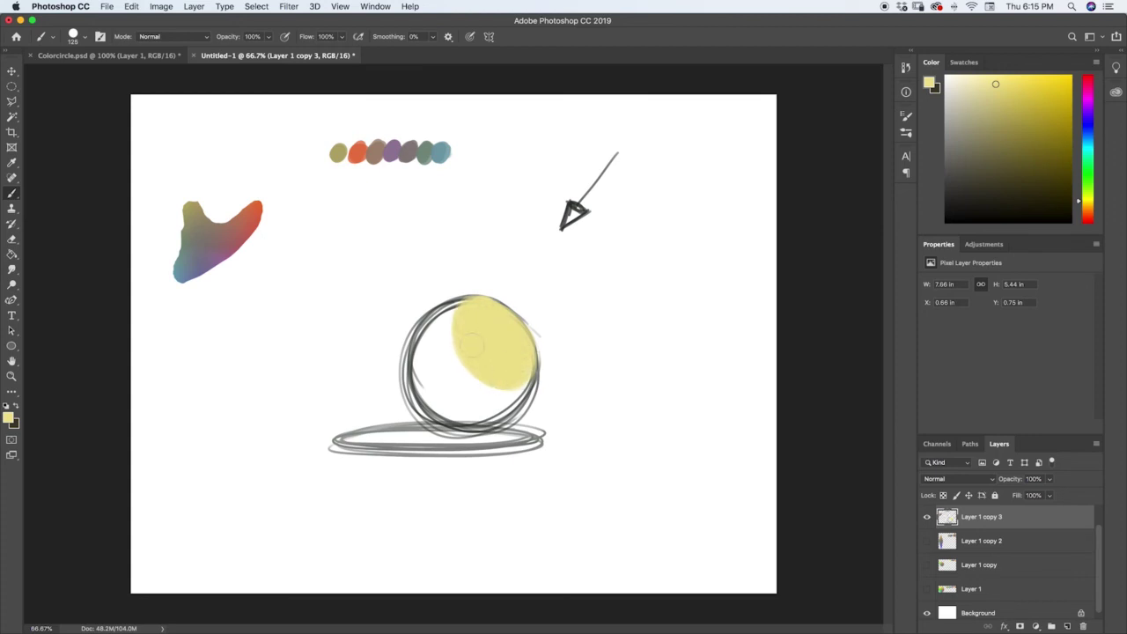
mouse_move(466, 370)
left_mouse_down()
mouse_move(451, 327)
mouse_move(455, 361)
mouse_move(507, 388)
left_mouse_up()
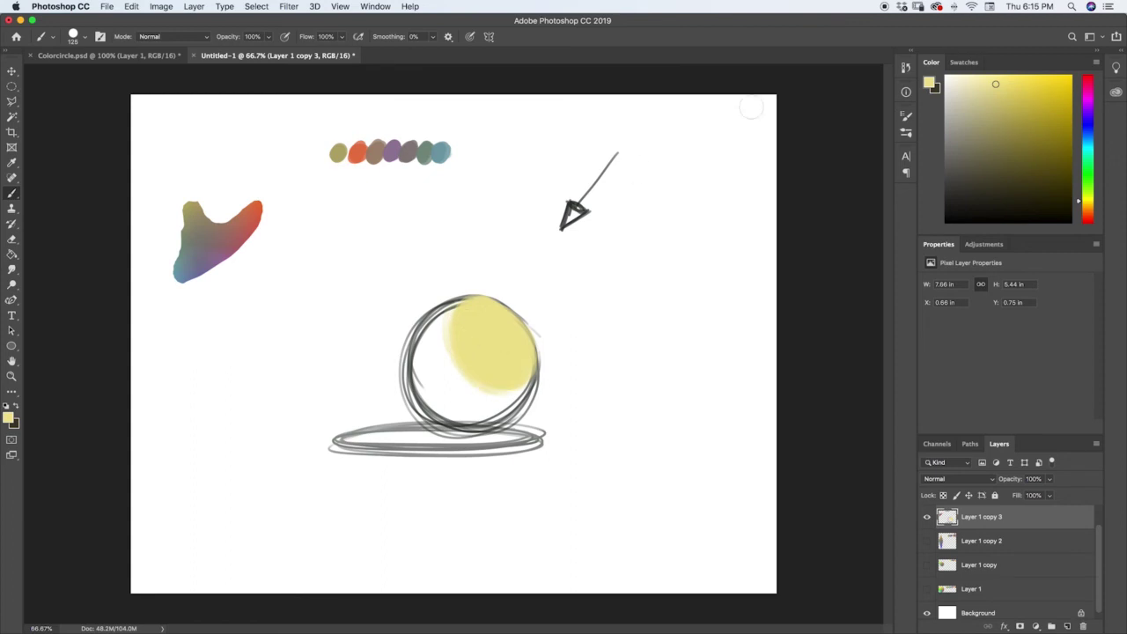
left_click_drag(995, 87, 987, 86)
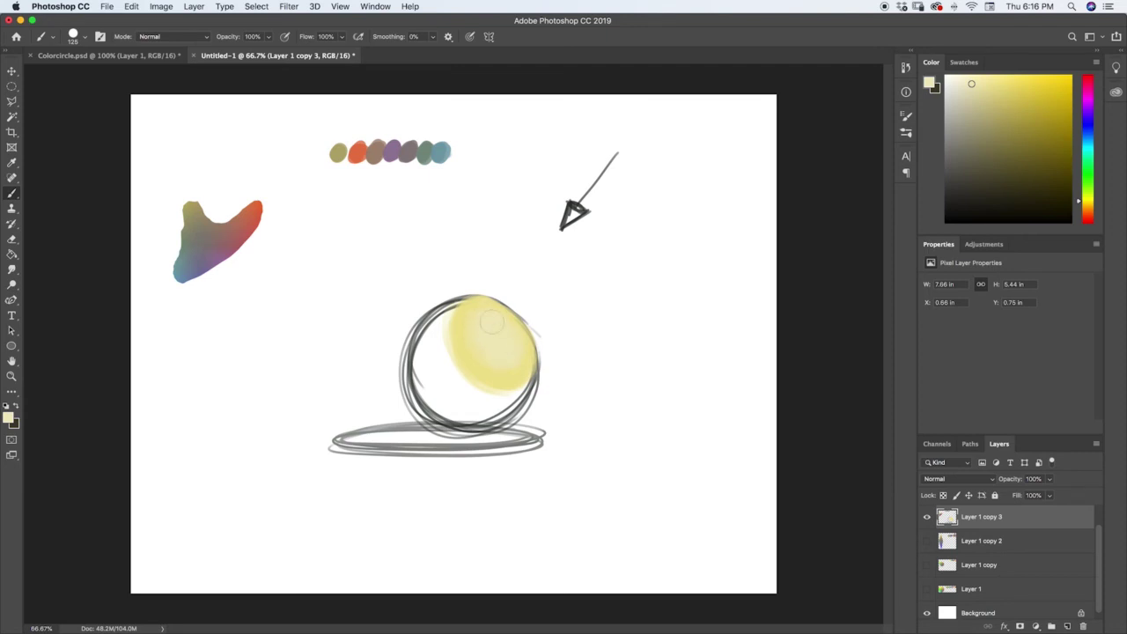
left_click(965, 82)
- Paint the rest of the sphere around the yellow lit area with the grey-green sampled from the palette row
key("i")
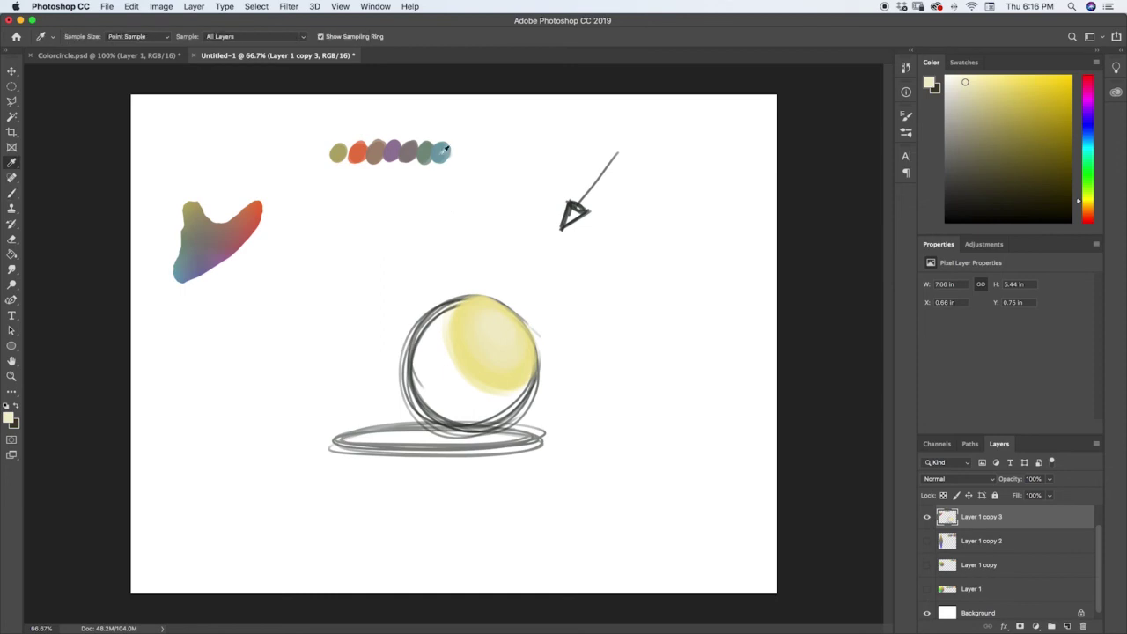
mouse_move(432, 144)
left_mouse_down()
mouse_move(440, 138)
mouse_move(430, 147)
left_mouse_up()
key("b")
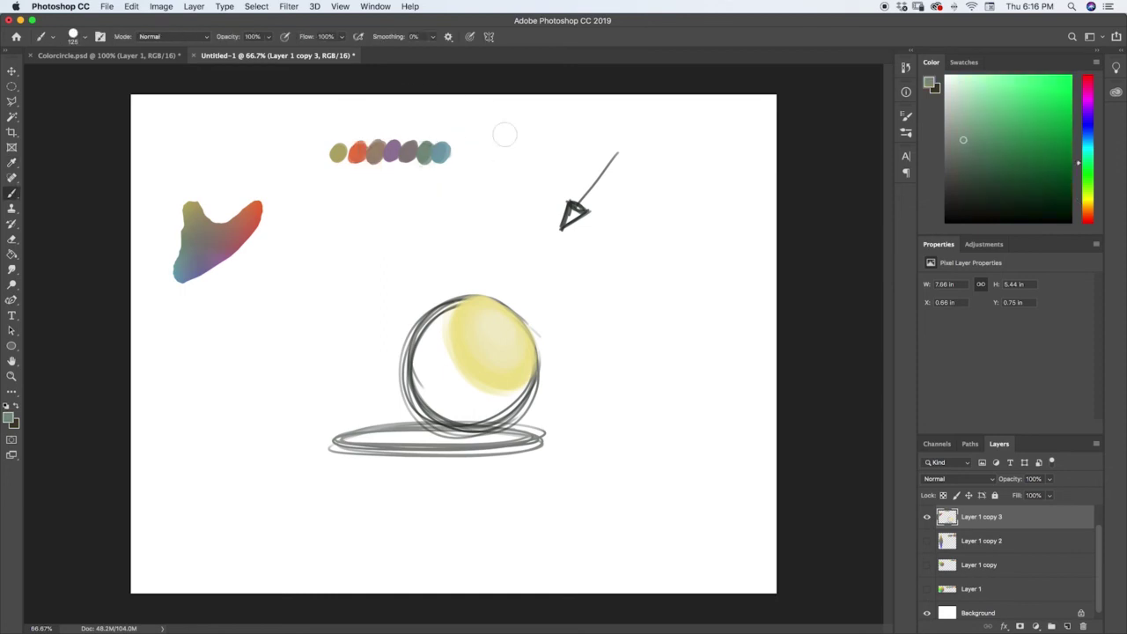
left_click(963, 139)
mouse_move(441, 338)
left_mouse_down()
mouse_move(445, 374)
mouse_move(436, 361)
mouse_move(475, 401)
mouse_move(528, 392)
left_mouse_up()
mouse_move(440, 381)
left_mouse_down()
mouse_move(438, 312)
mouse_move(453, 299)
mouse_move(423, 346)
left_mouse_up()
mouse_move(440, 303)
left_mouse_down()
mouse_move(454, 290)
mouse_move(427, 388)
mouse_move(519, 412)
mouse_move(542, 387)
mouse_move(546, 398)
left_mouse_up()
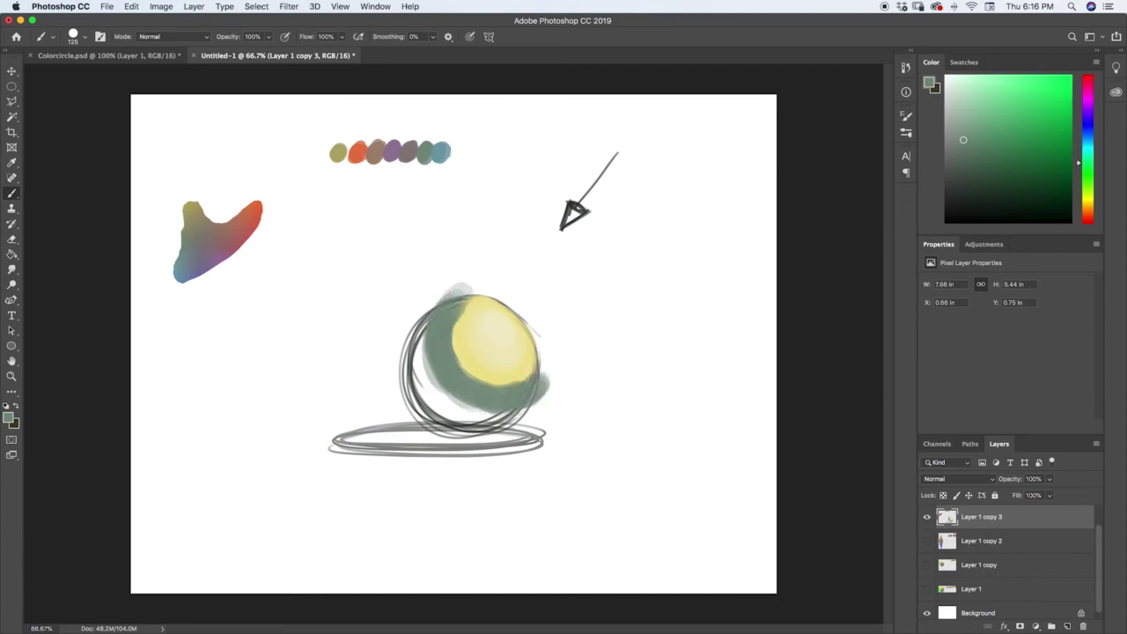
left_click_drag(433, 307, 440, 299)
mouse_move(421, 357)
left_mouse_down()
mouse_move(412, 413)
mouse_move(475, 431)
mouse_move(497, 414)
mouse_move(480, 439)
mouse_move(414, 379)
mouse_move(419, 330)
mouse_move(409, 414)
mouse_move(449, 436)
mouse_move(515, 414)
mouse_move(475, 412)
mouse_move(410, 321)
mouse_move(401, 392)
mouse_move(421, 419)
mouse_move(489, 410)
mouse_move(527, 423)
left_mouse_up()
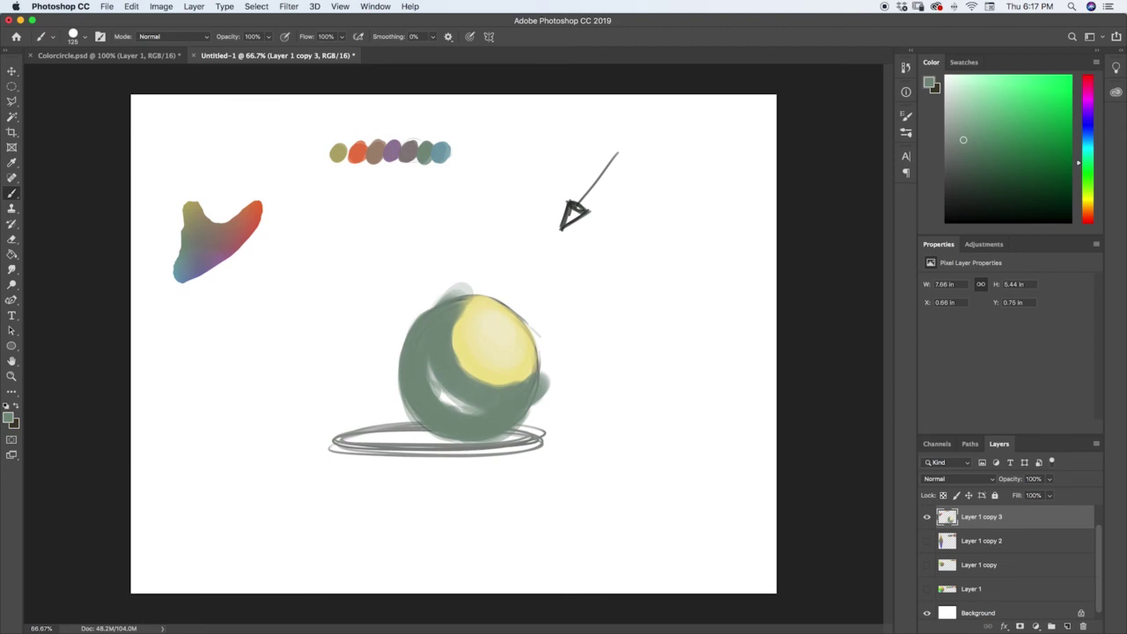
- Paint a curved core-shadow band on the sphere and fill the cast-shadow ellipse with a darkened version of the palette's purple
key("i")
left_click(417, 144)
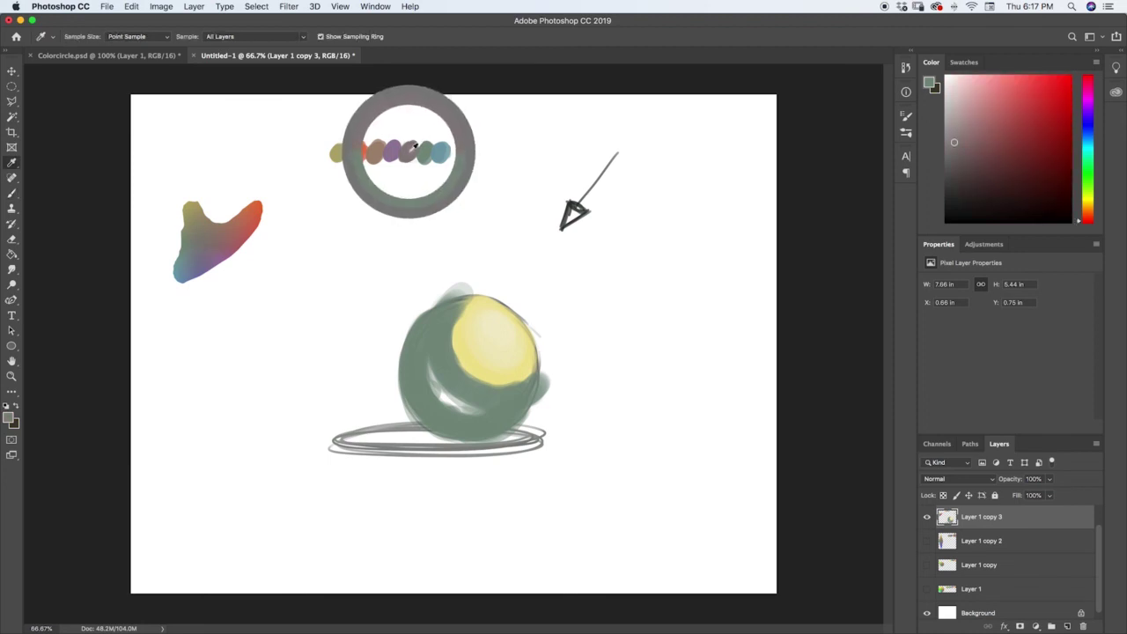
key("b")
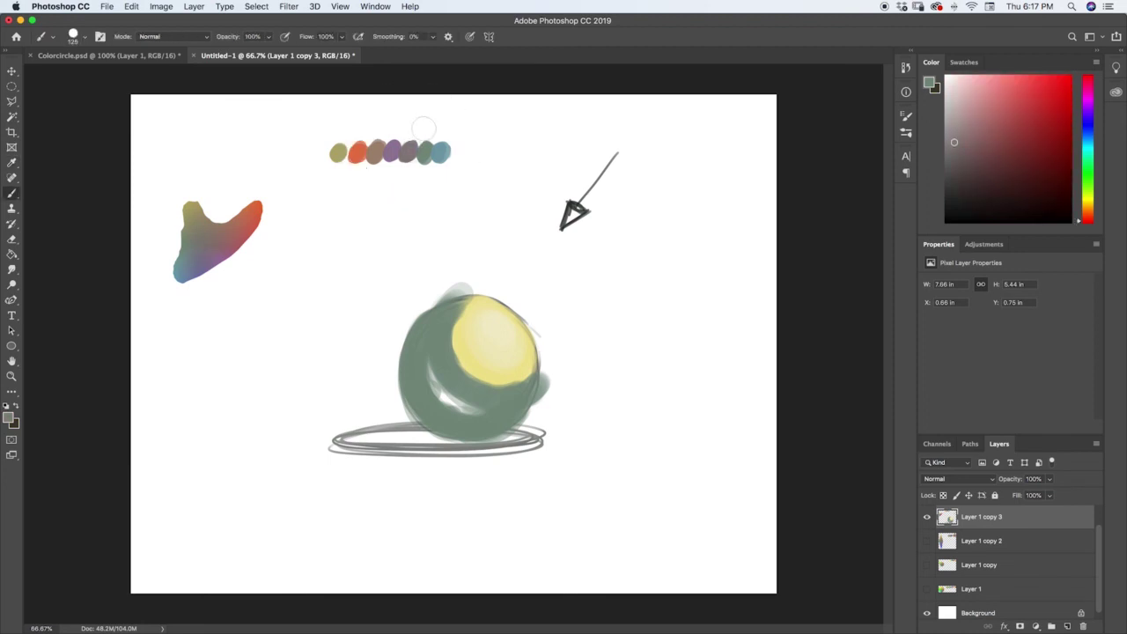
key("i")
left_click_drag(396, 147, 400, 143)
key("b")
left_click_drag(971, 153, 969, 182)
mouse_move(433, 356)
left_mouse_down()
mouse_move(445, 401)
mouse_move(424, 387)
mouse_move(431, 334)
mouse_move(427, 355)
mouse_move(458, 407)
mouse_move(509, 412)
left_mouse_up()
mouse_move(437, 315)
left_mouse_down()
mouse_move(437, 380)
mouse_move(465, 413)
mouse_move(427, 360)
left_mouse_up()
mouse_move(415, 437)
left_mouse_down()
mouse_move(355, 440)
mouse_move(420, 439)
mouse_move(469, 388)
mouse_move(391, 440)
mouse_move(362, 437)
mouse_move(482, 442)
mouse_move(412, 449)
mouse_move(527, 438)
mouse_move(341, 441)
mouse_move(521, 443)
mouse_move(487, 445)
left_mouse_up()
- Soften the core shadow's outer edge into the green with a size 40 brush, using colours sampled where the two tones meet
key("bracketleft")
key("bracketleft")
key("bracketleft")
key("bracketleft")
left_click(432, 395, "alt")
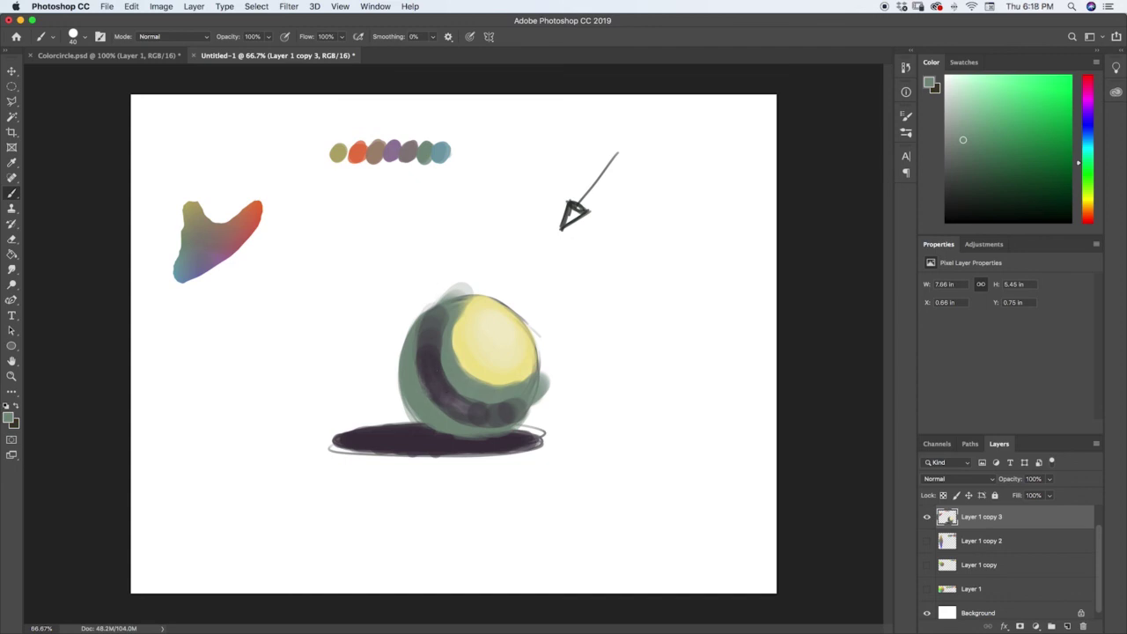
key("i")
mouse_move(423, 362)
left_mouse_down()
mouse_move(416, 354)
mouse_move(422, 362)
left_mouse_up()
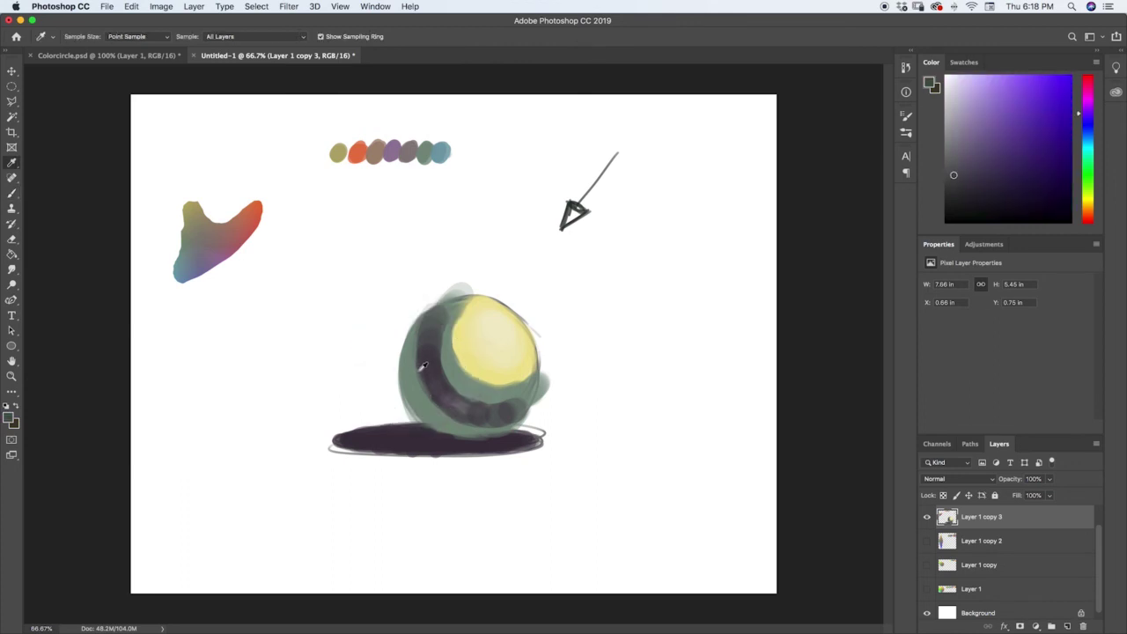
key("b")
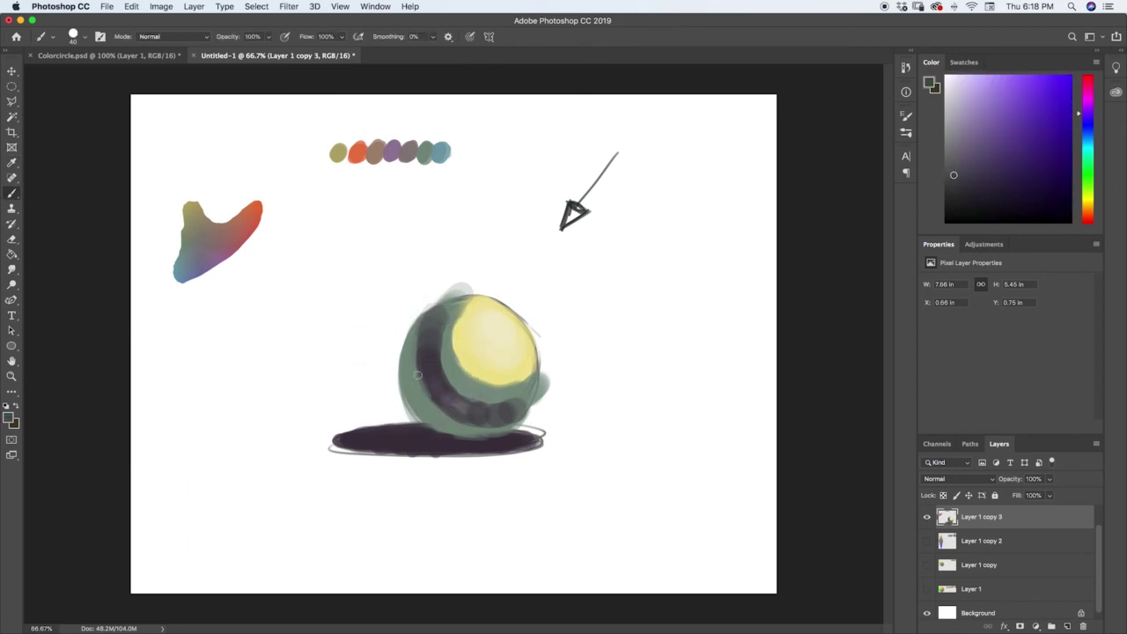
mouse_move(419, 370)
left_mouse_down()
mouse_move(433, 405)
mouse_move(465, 421)
left_mouse_up()
mouse_move(418, 384)
left_mouse_down()
mouse_move(416, 331)
mouse_move(427, 315)
left_mouse_up()
- Smooth the dark violet core-shadow band toward the lower right and blend it into the sphere's left edge with sampled tones
left_click(435, 352, "alt")
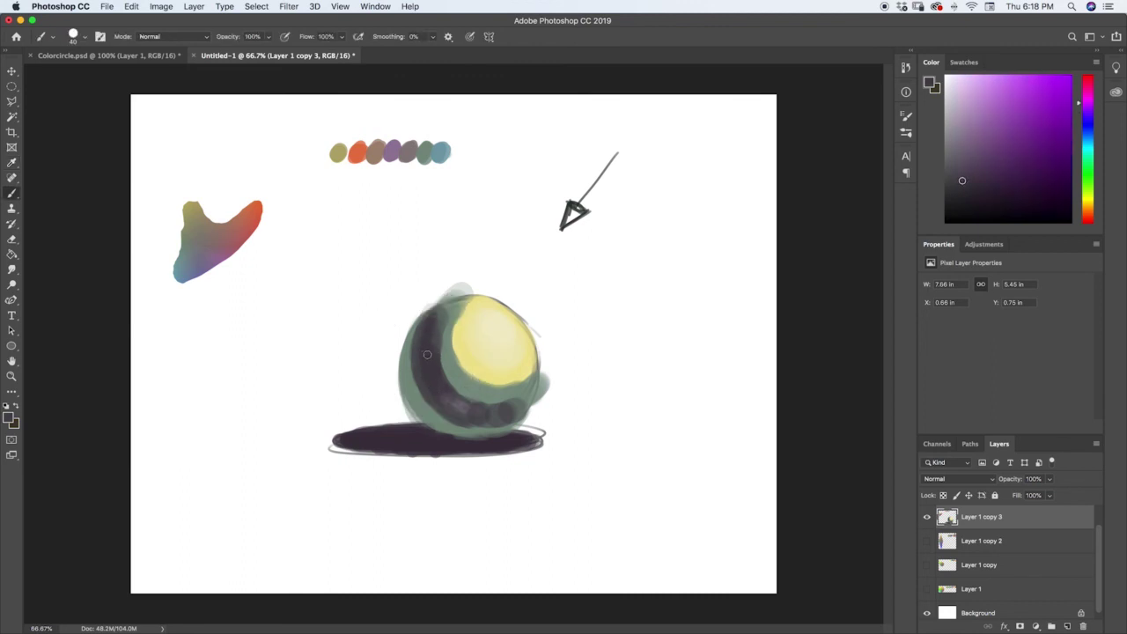
mouse_move(449, 399)
left_mouse_down()
mouse_move(484, 420)
mouse_move(450, 402)
mouse_move(487, 414)
mouse_move(514, 406)
mouse_move(479, 418)
mouse_move(532, 395)
left_mouse_up()
left_click(421, 353, "alt")
left_click(431, 379, "alt")
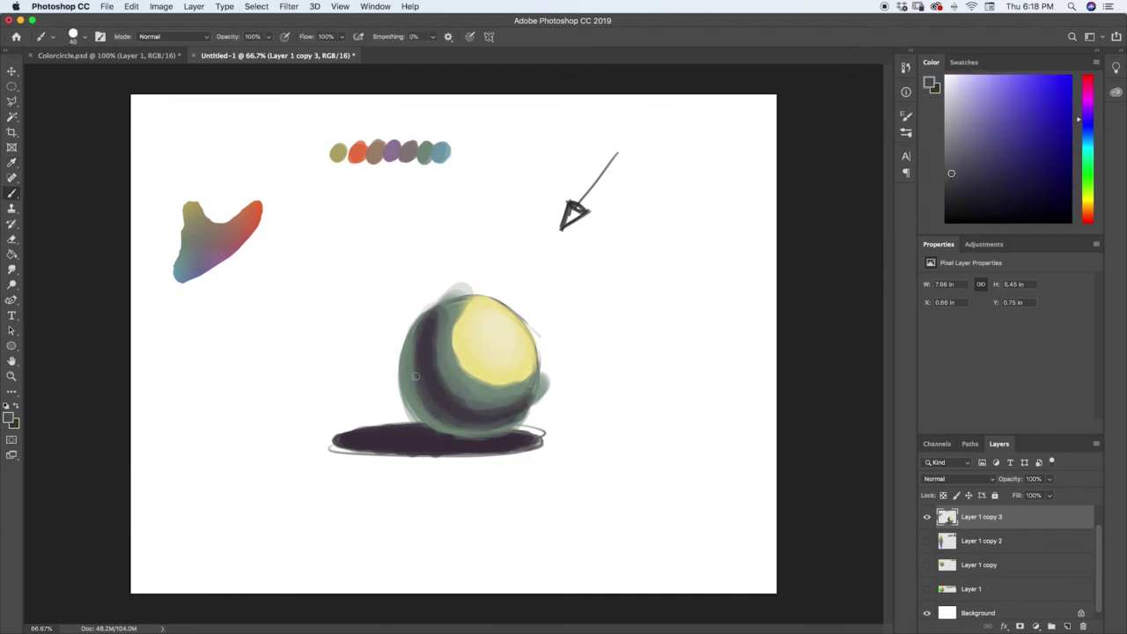
left_click(414, 353, "alt")
left_click(441, 401, "alt")
left_click(445, 314, "alt")
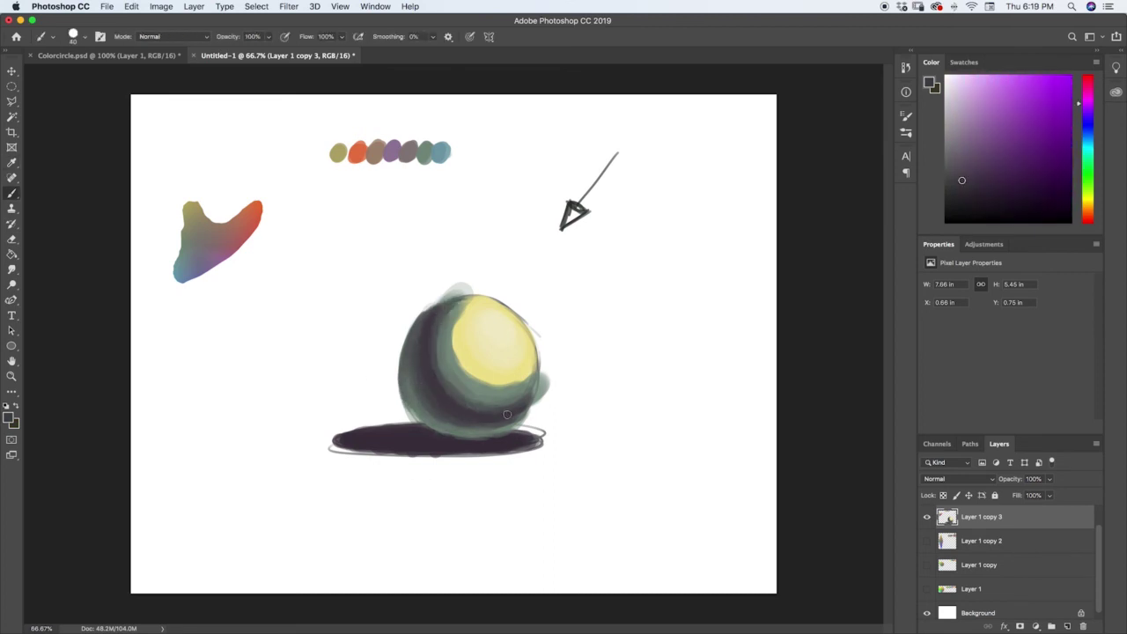
- Blend the yellow highlight into the surrounding green with intermediate tones sampled from the sphere
left_click(466, 399, "alt")
left_click(479, 368, "alt")
left_click(485, 357, "alt")
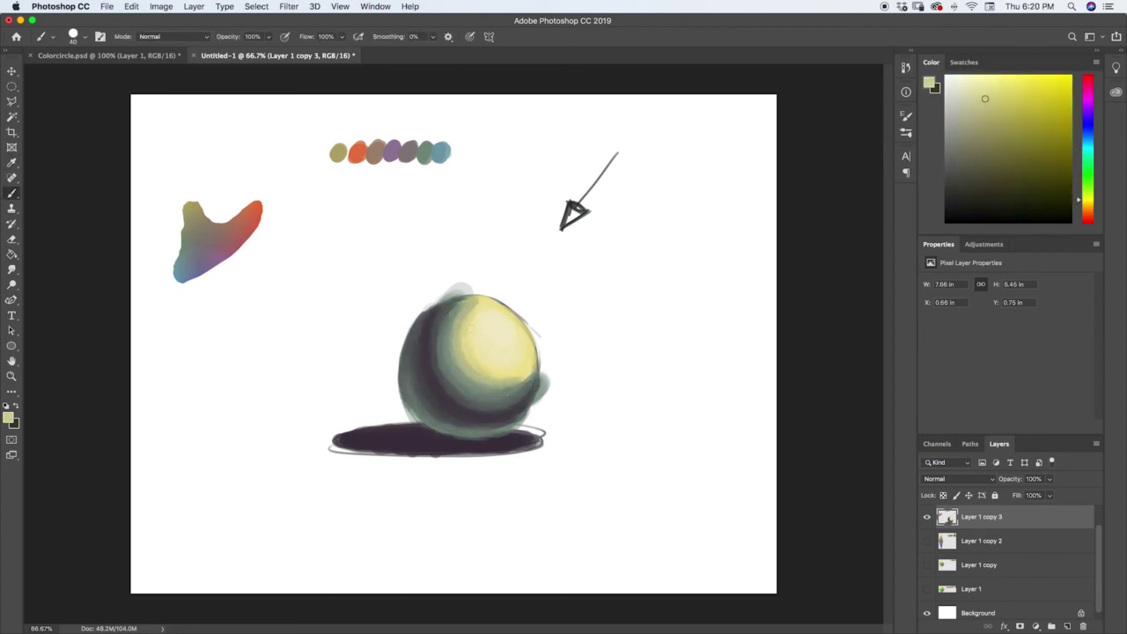
left_click(524, 370, "alt")
left_click(537, 383, "alt")
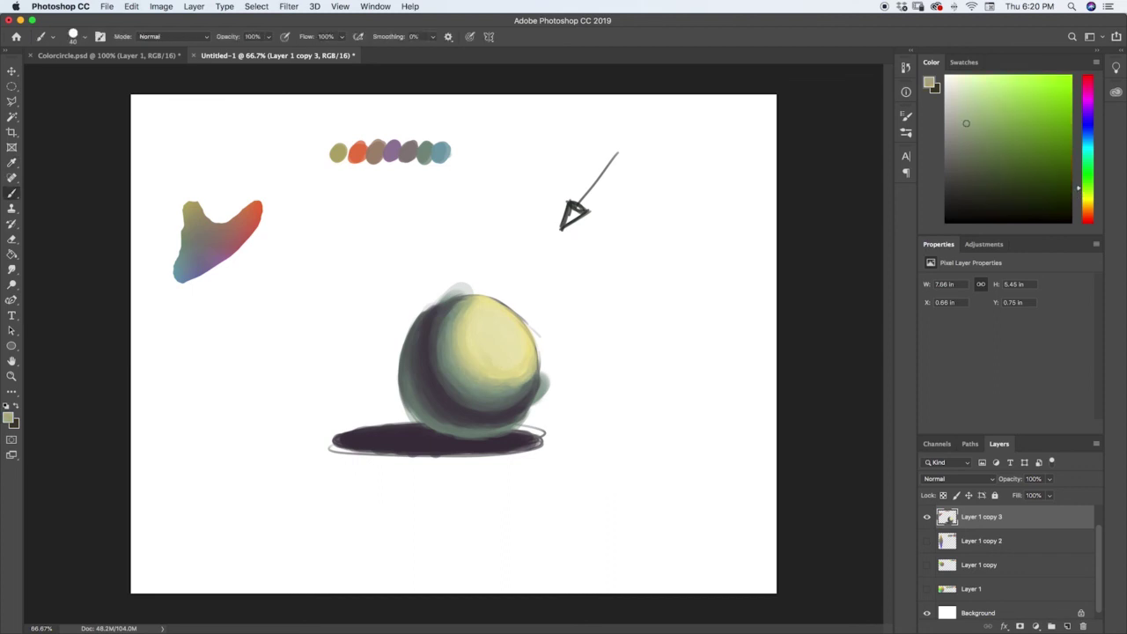
- Repaint the cast shadow in dark grey tones sampled from the sphere and shadow, keeping it darkest under the sphere
left_click(454, 431, "alt")
left_click(419, 395, "alt")
left_click(378, 441, "alt")
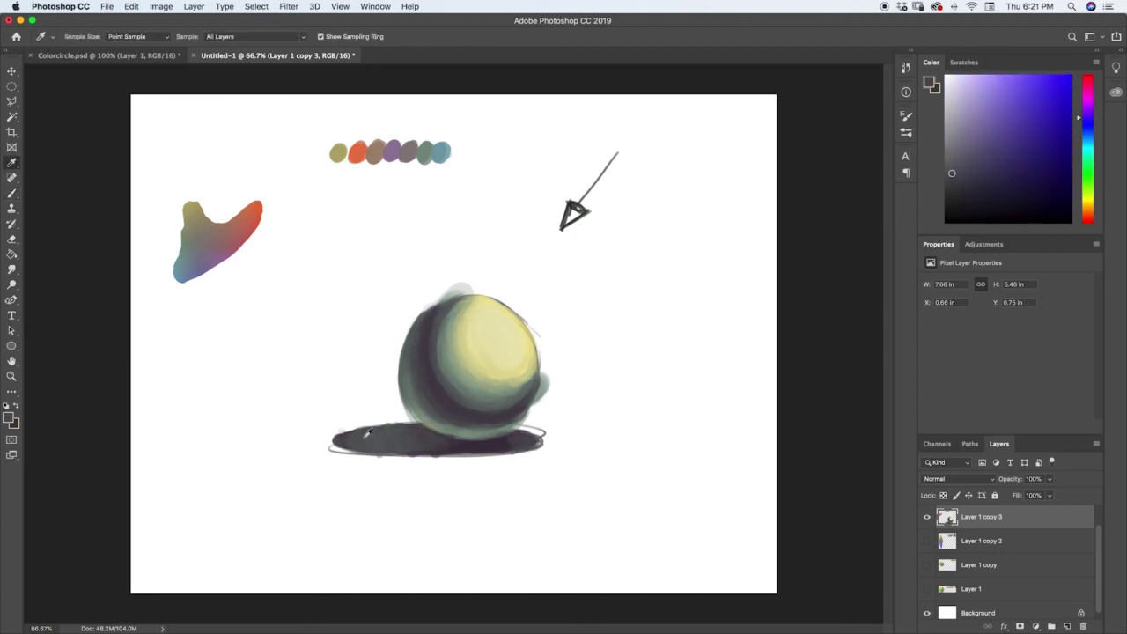
left_click(341, 444, "alt")
left_click(536, 443, "alt")
left_click(453, 432, "alt")
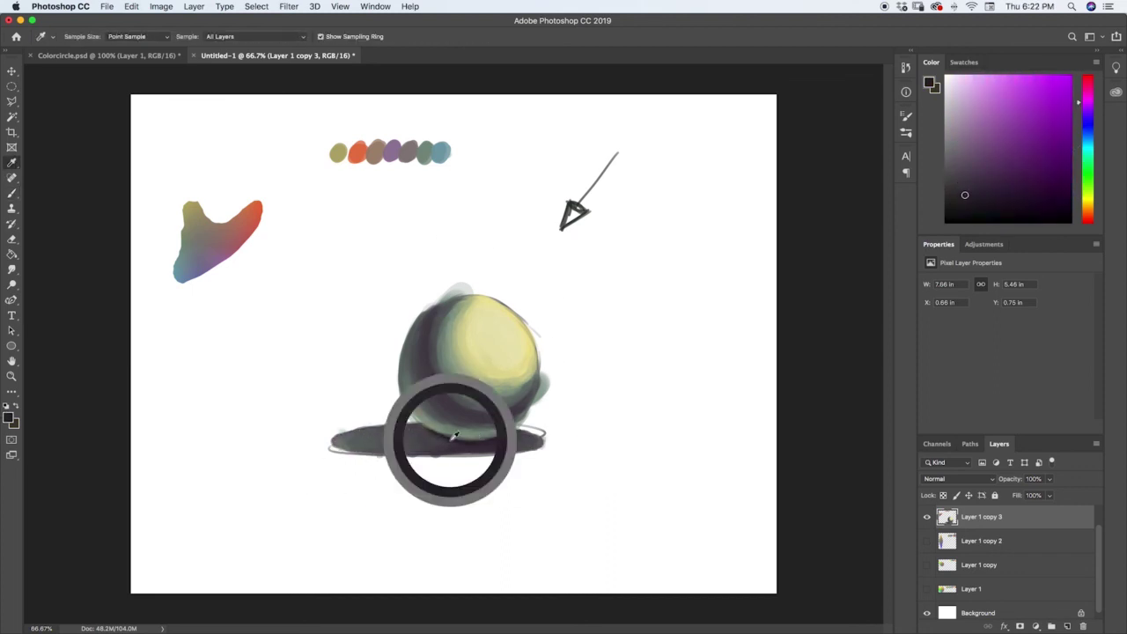
- Erase the leftover sketch lines and overspill around the sphere and its cast shadow with a size 30 eraser
key("e")
left_click_drag(339, 451, 544, 441)
left_click_drag(544, 441, 538, 378)
left_click_drag(407, 418, 407, 392)
mouse_move(423, 304)
left_mouse_down()
mouse_move(496, 292)
mouse_move(540, 388)
left_mouse_up()
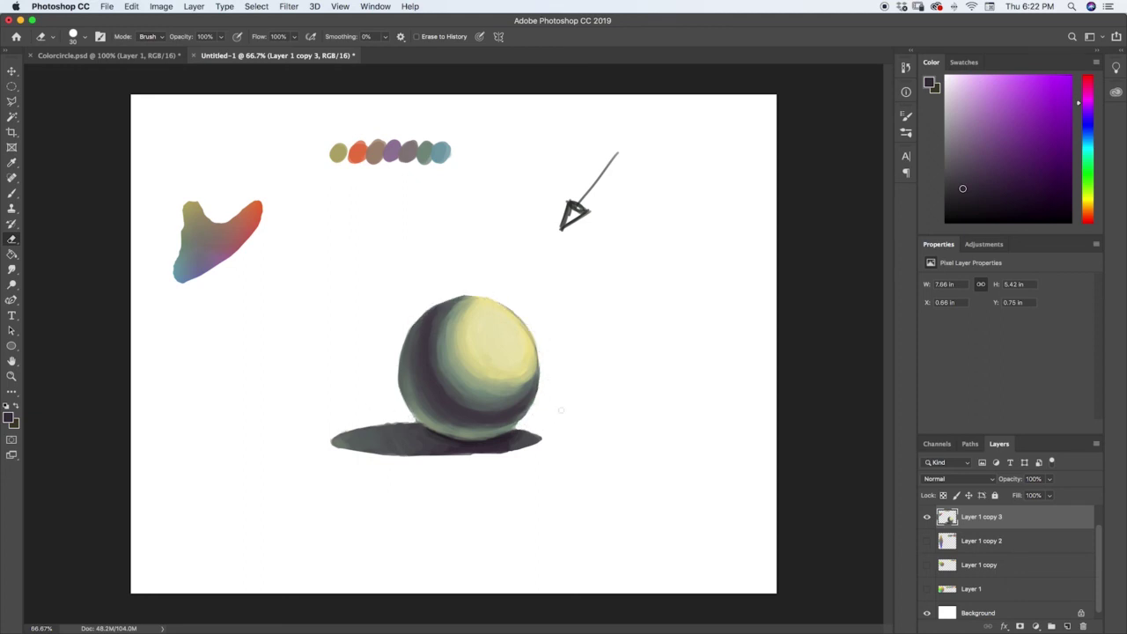
- Add a new layer beneath the sphere's layer and paint a salmon-red background around the sphere with a size 200 brush
left_click(1088, 214)
left_click(997, 110)
key("b")
left_click(1067, 626, "ctrl")
left_click_drag(387, 422, 607, 440)
left_click_drag(334, 396, 564, 291)
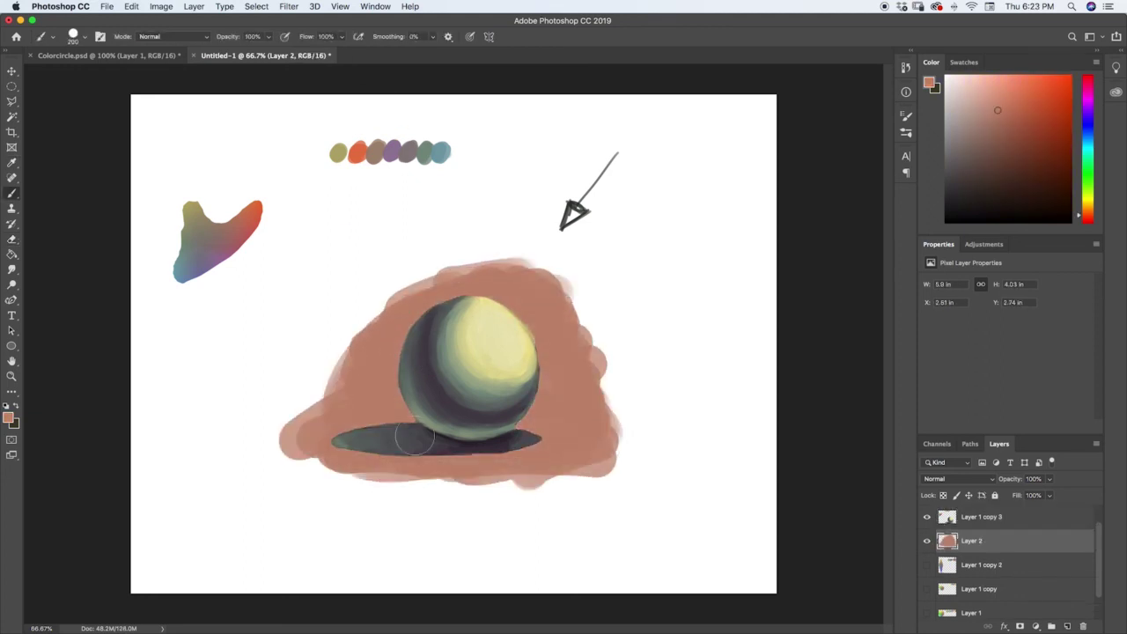
- Vary the background around the sphere with red-orange, brown and mauve-pink strokes
left_click_drag(528, 423, 353, 291)
left_click(370, 334, "alt")
left_click_drag(353, 352, 449, 273)
left_click_drag(308, 423, 423, 484)
left_click_drag(352, 335, 581, 480)
- Undo the stray mauve stroke beside the background, and trim the background's ragged outer edges by lassoing and deleting them
left_click_drag(291, 370, 453, 189)
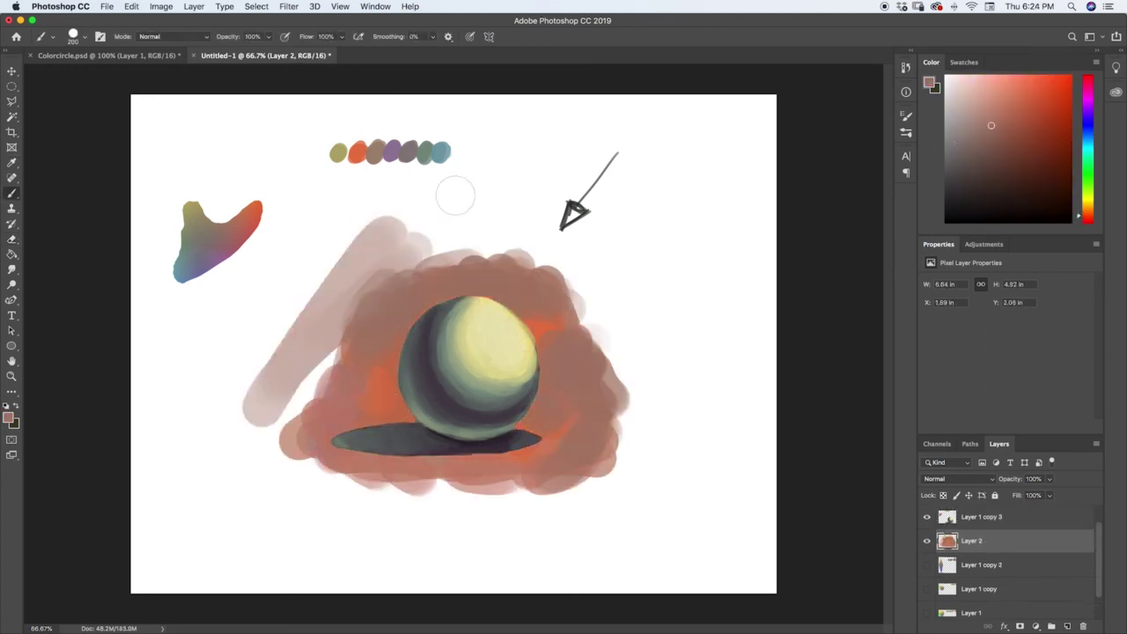
key("ctrl+z")
key("l")
left_click_drag(290, 405, 617, 423)
key("Delete")
key("z")
left_click_drag(546, 388, 562, 387)
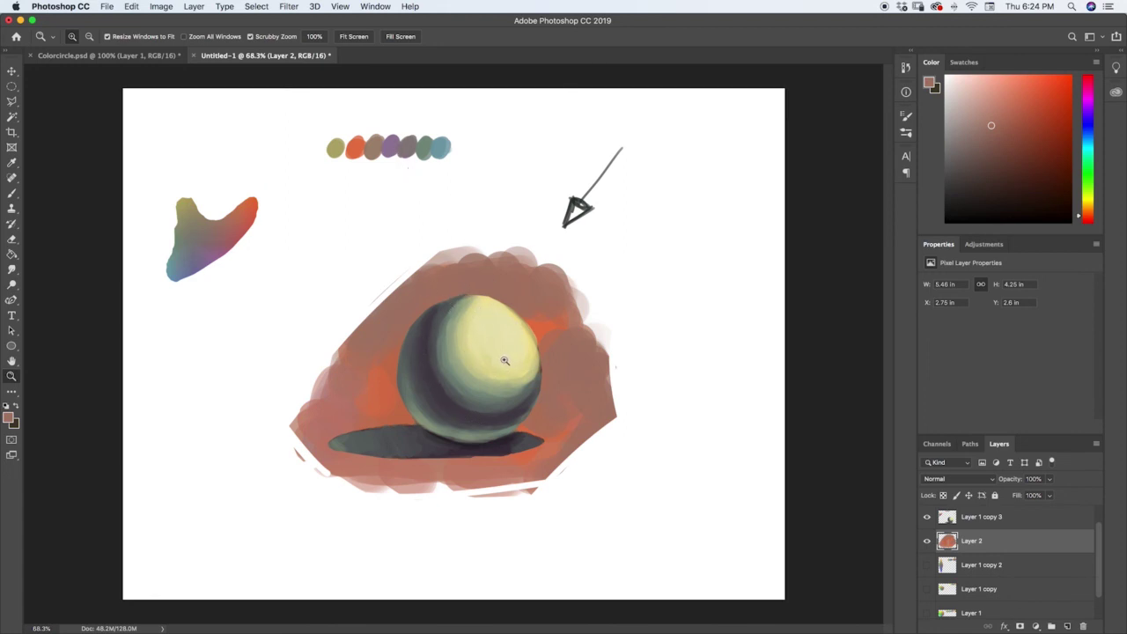
left_click_drag(556, 373, 543, 370)
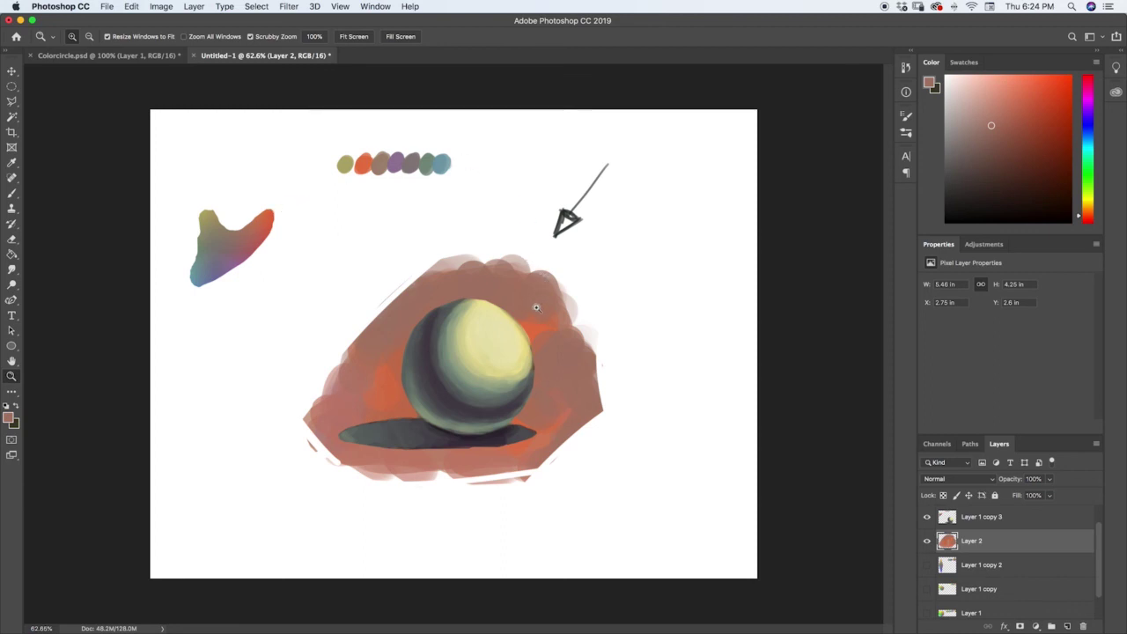
left_click_drag(541, 308, 551, 326)
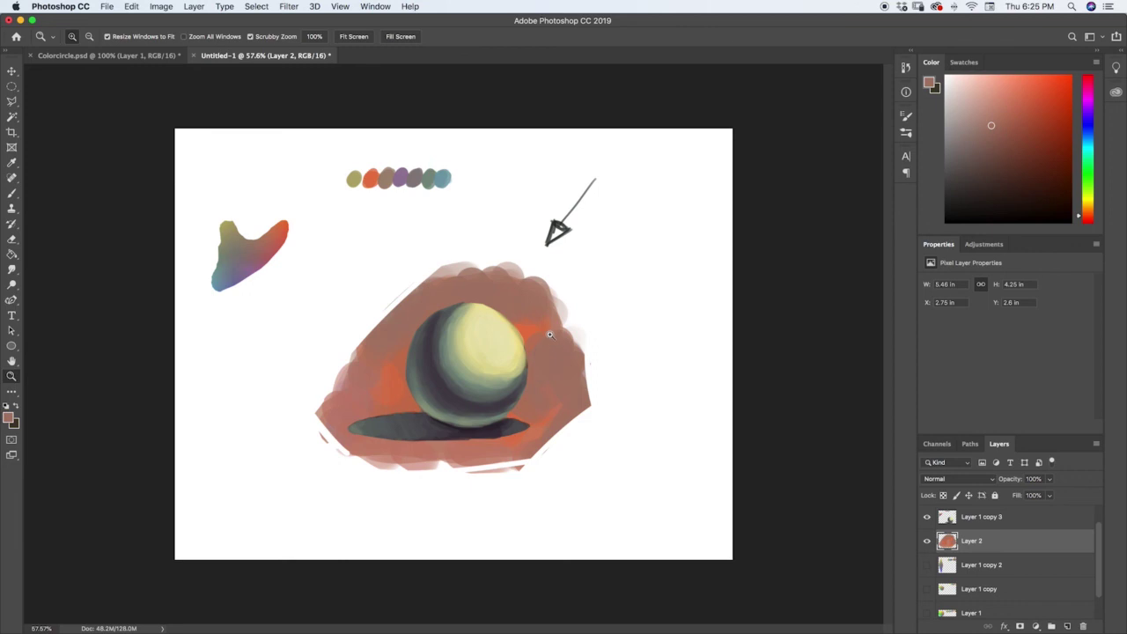
mouse_move(550, 335)
left_mouse_down()
mouse_move(521, 352)
mouse_move(540, 351)
left_mouse_up()
left_click_drag(276, 310, 341, 234)
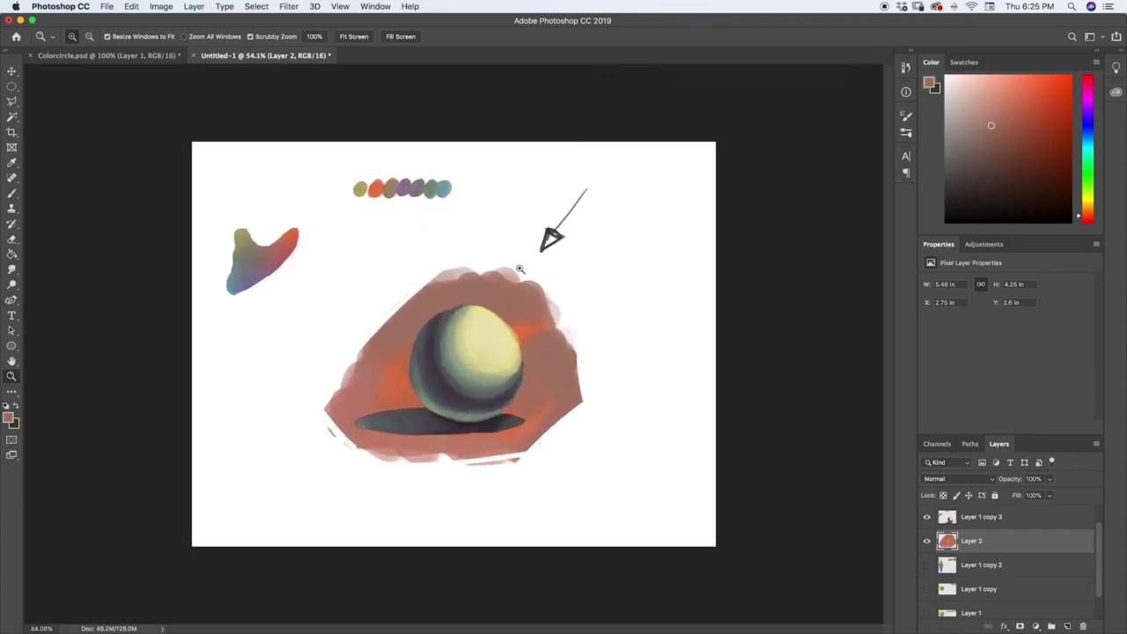
left_click_drag(520, 269, 511, 304)
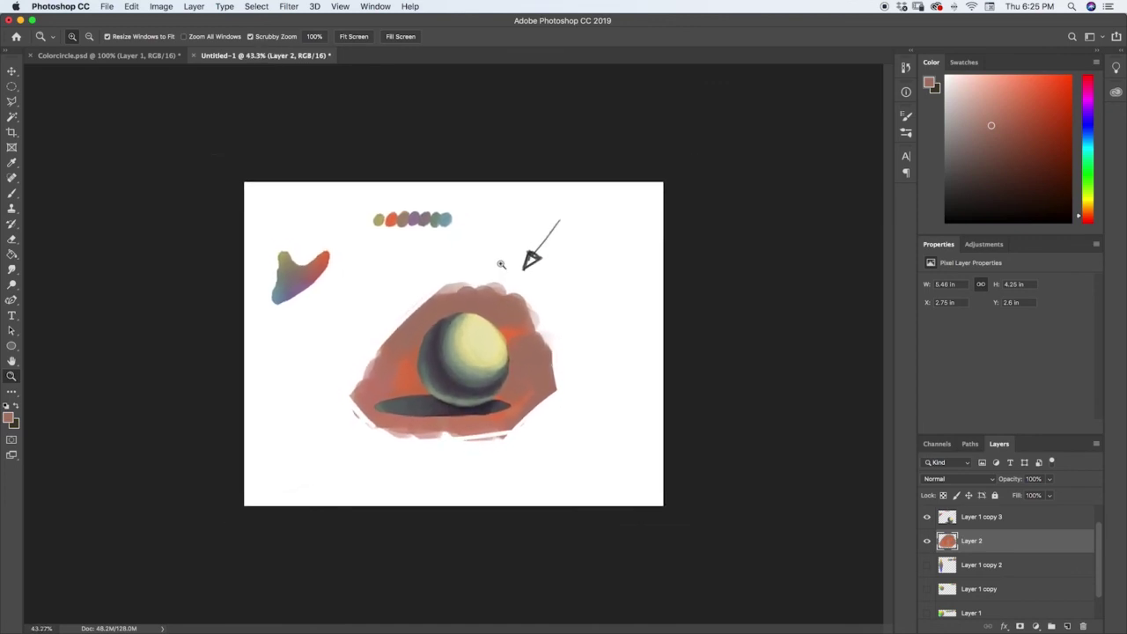
- Hide the red background layer and review the earlier gamut layers by toggling Layer 1 copy 2 and Layer 1 copy, and showing Layer 1
left_click(926, 541)
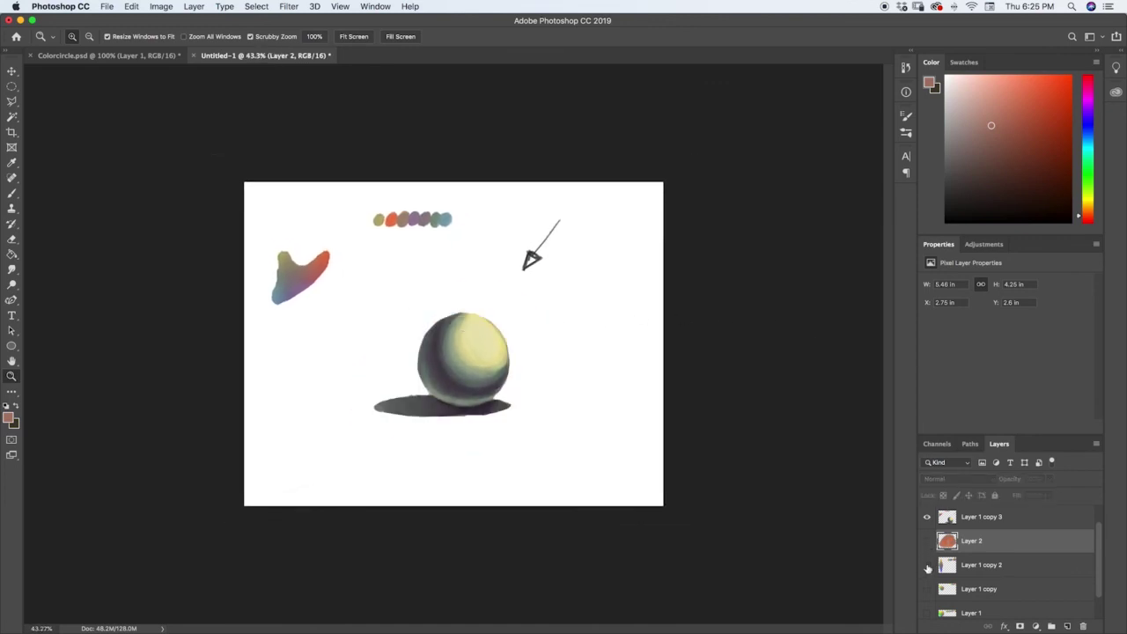
left_click(927, 565)
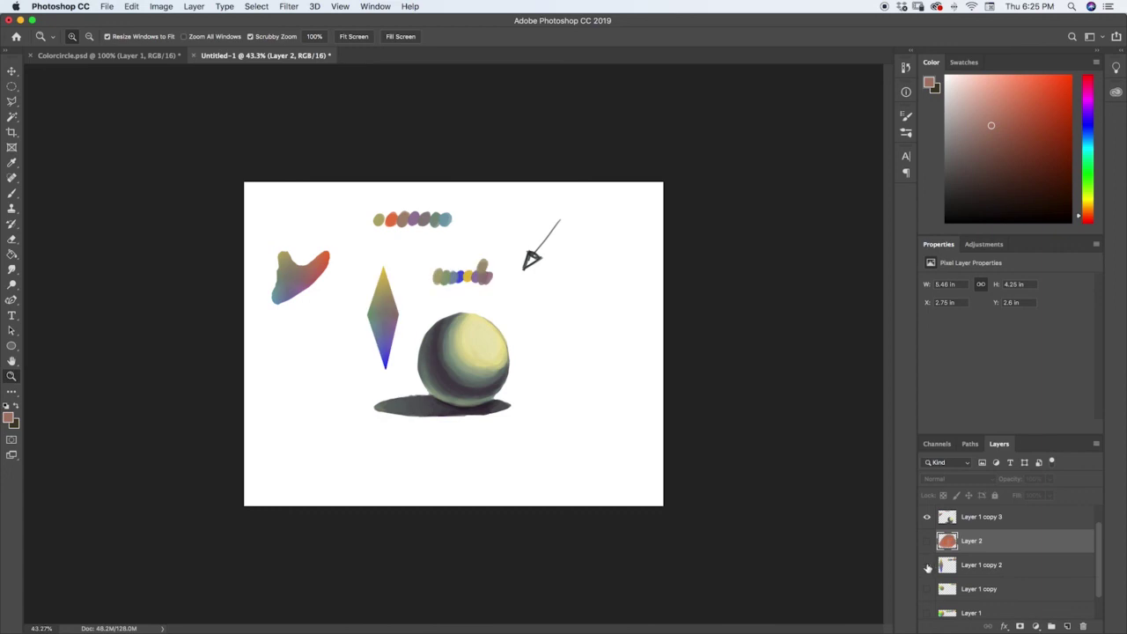
left_click(926, 565)
left_click(926, 589)
left_click(926, 590)
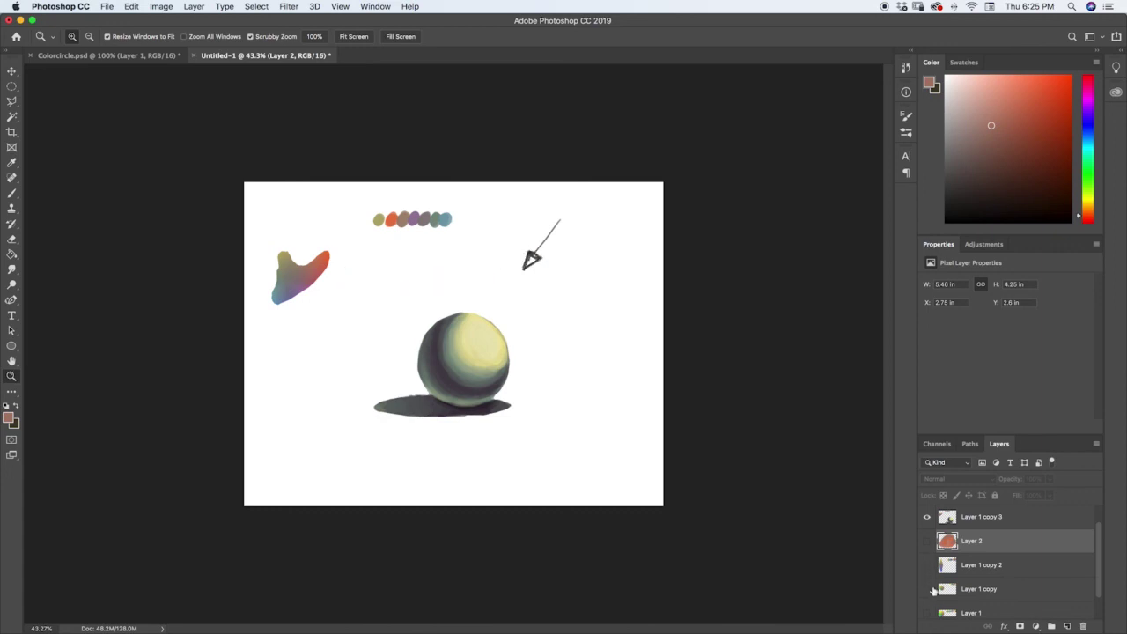
left_click(927, 614)
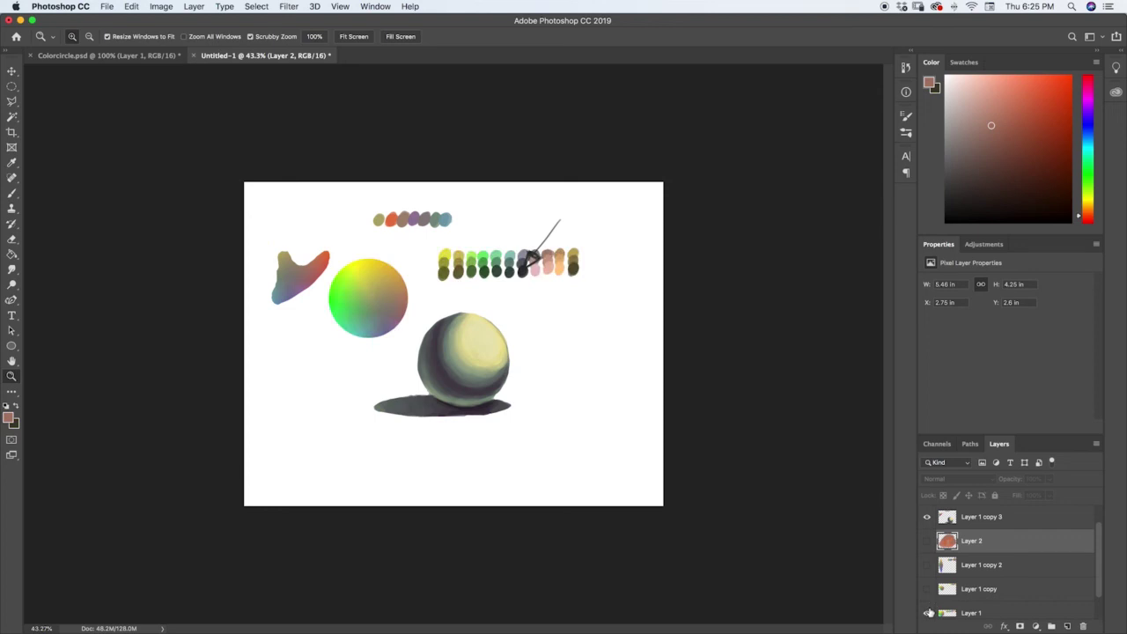